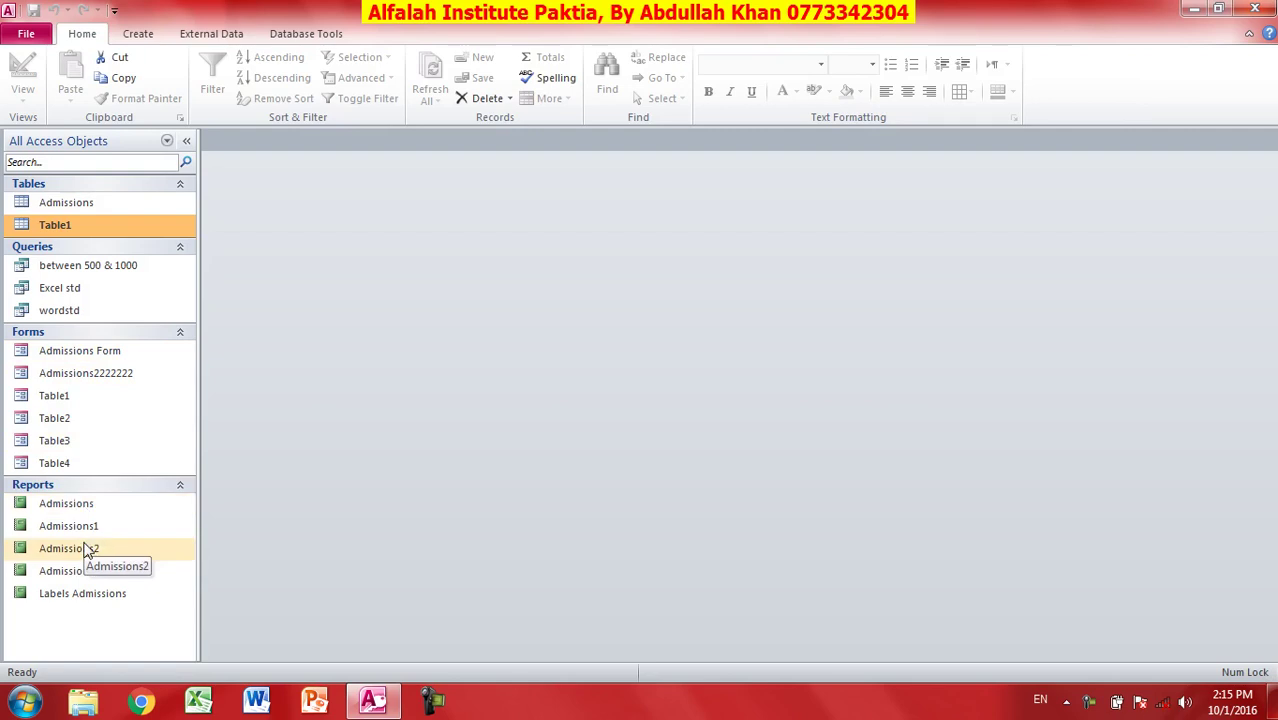
Open the Admissions, Admissions2 and Admissions3 reports in turn, cancelling each FName parameter request.
{"action": "left_click", "coordinate": [84, 507]}
{"action": "double_click", "coordinate": [84, 508]}
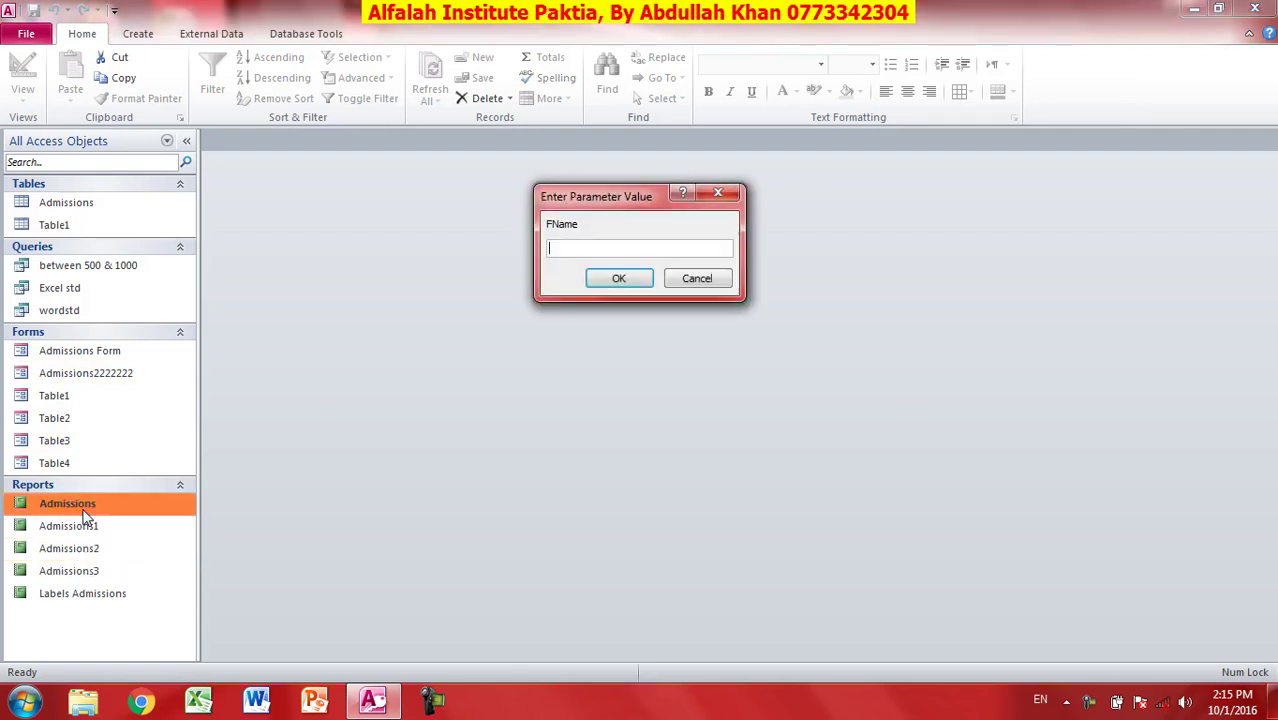
{"action": "left_click", "coordinate": [696, 280]}
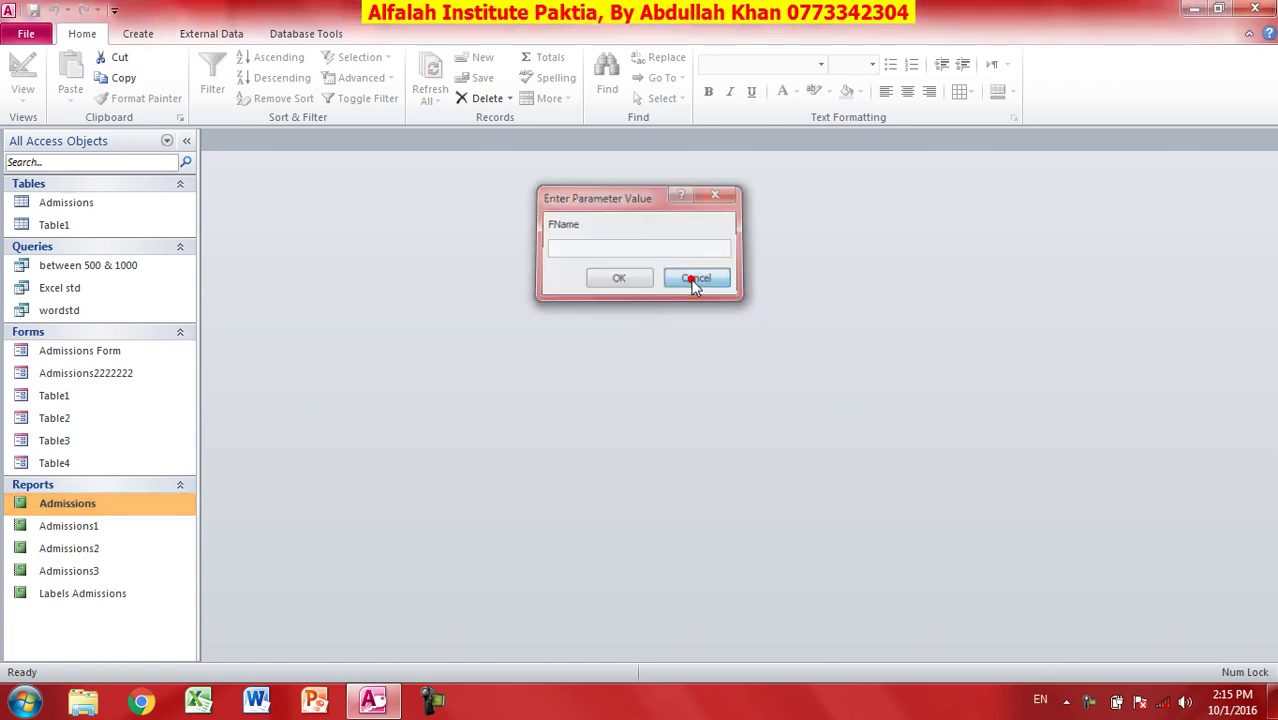
{"action": "left_click", "coordinate": [99, 555]}
{"action": "double_click", "coordinate": [99, 555]}
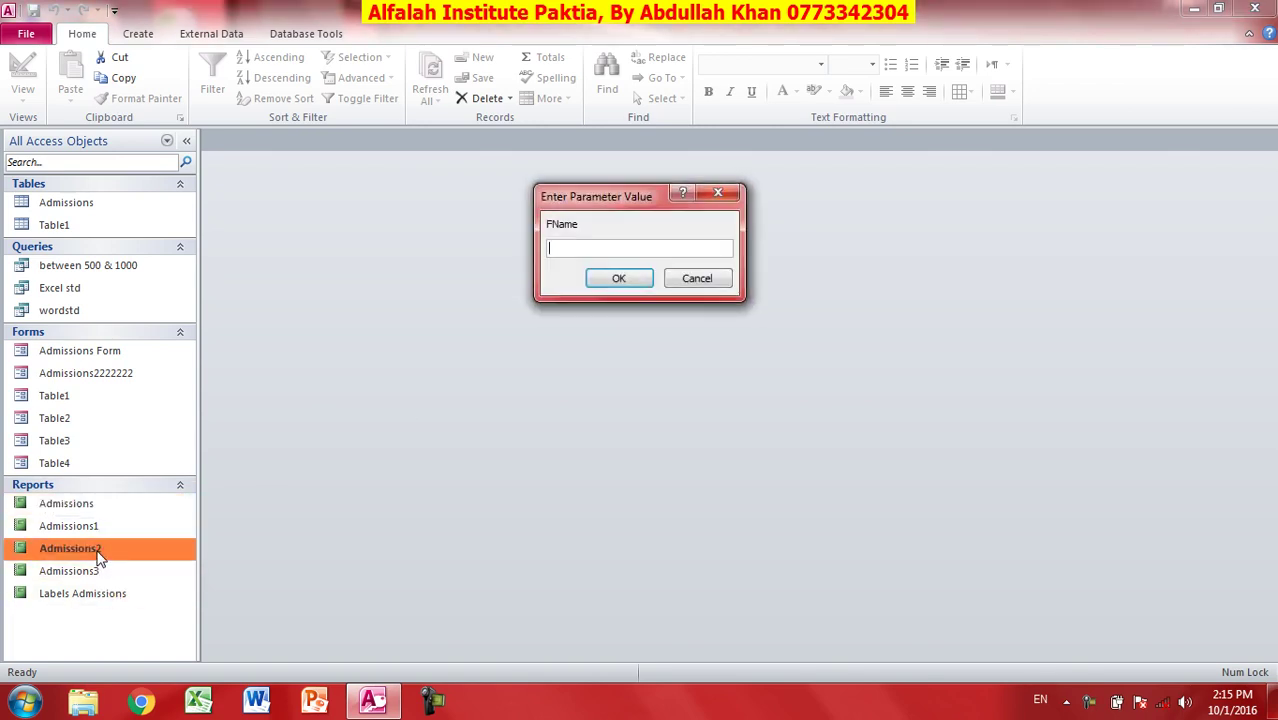
{"action": "left_click", "coordinate": [692, 280]}
{"action": "double_click", "coordinate": [92, 575]}
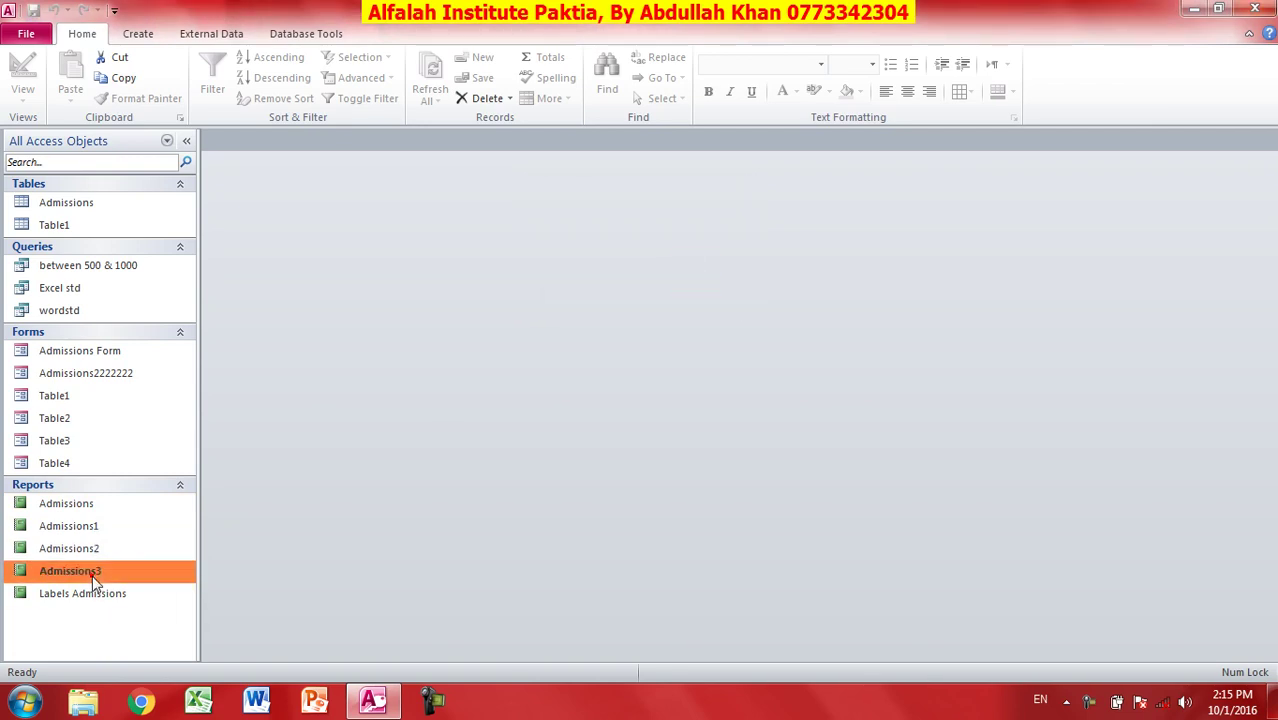
{"action": "left_click", "coordinate": [706, 282]}
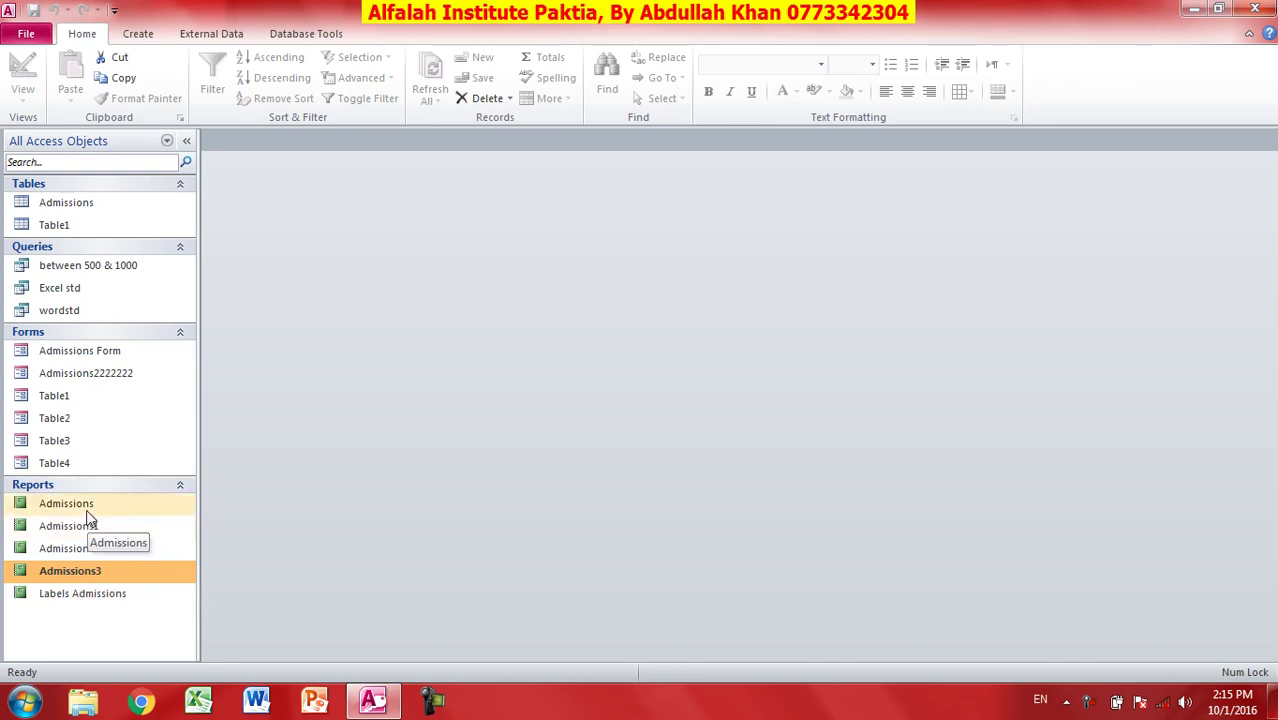
View the Excel std and wordstd queries and the Table1 table in turn, closing each one.
{"action": "left_click", "coordinate": [59, 287]}
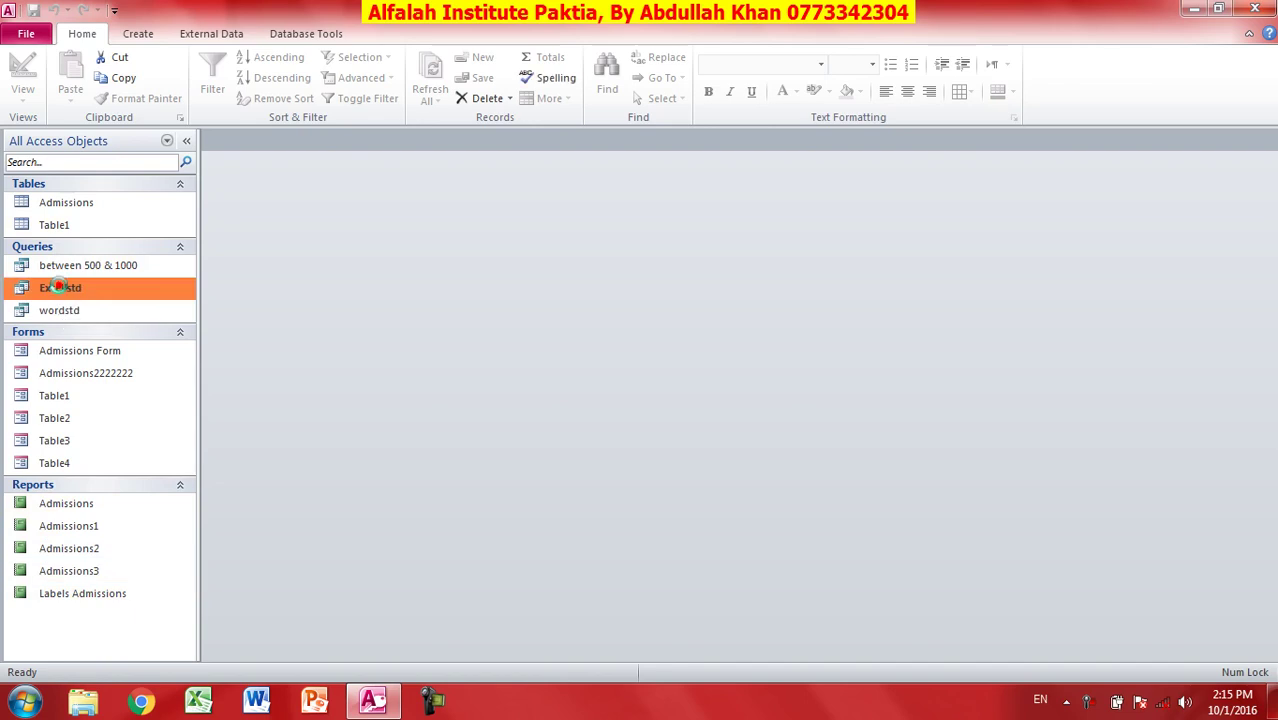
{"action": "double_click", "coordinate": [59, 287]}
{"action": "left_click", "coordinate": [1262, 146]}
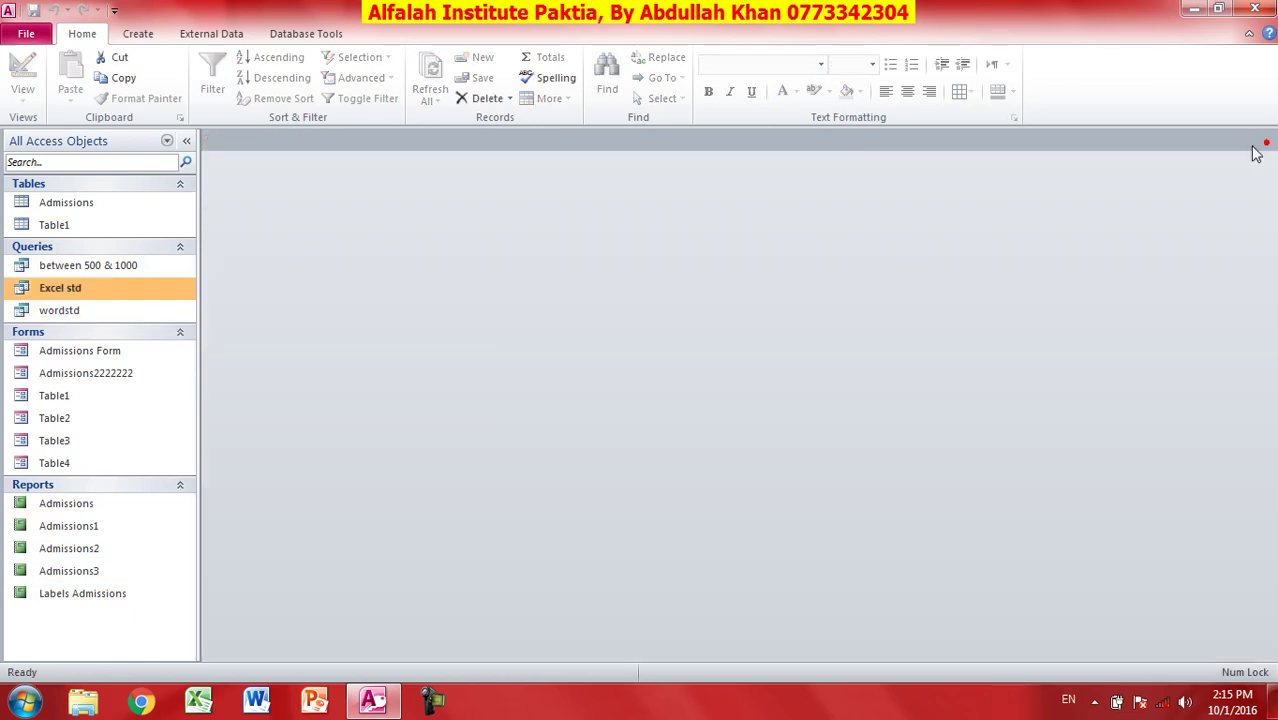
{"action": "double_click", "coordinate": [94, 310]}
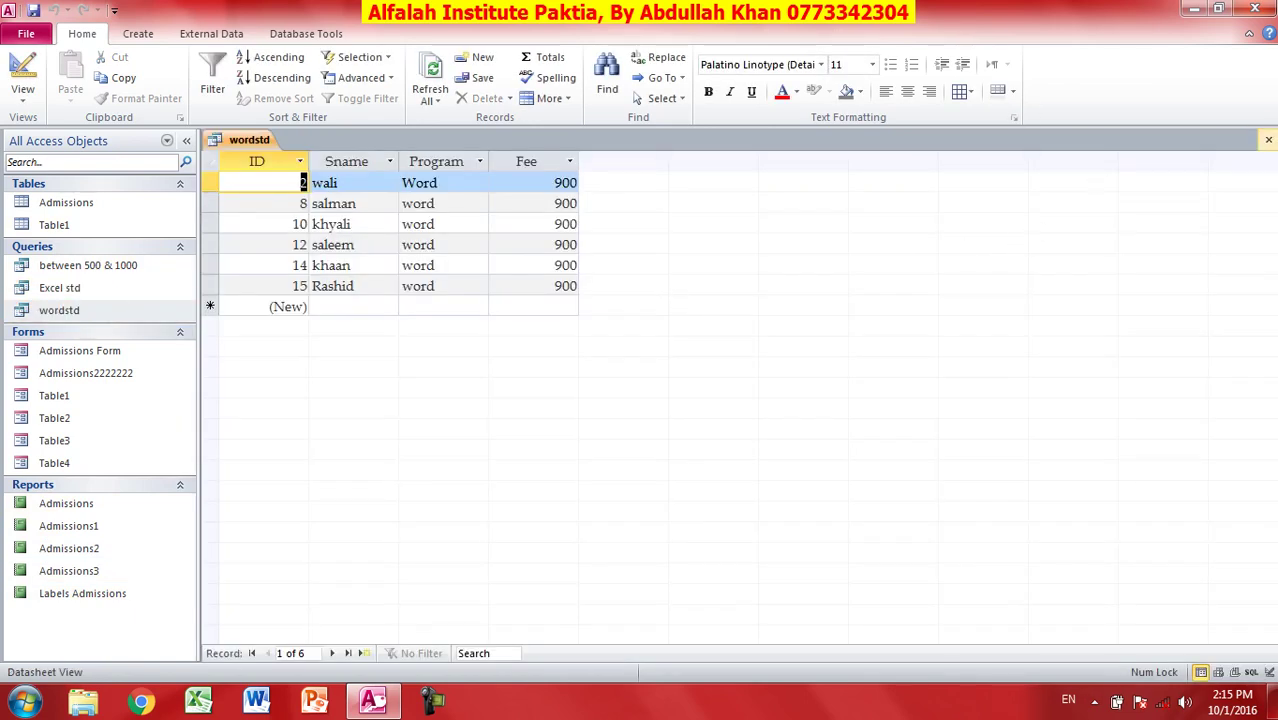
{"action": "left_click", "coordinate": [1268, 140]}
{"action": "double_click", "coordinate": [70, 227]}
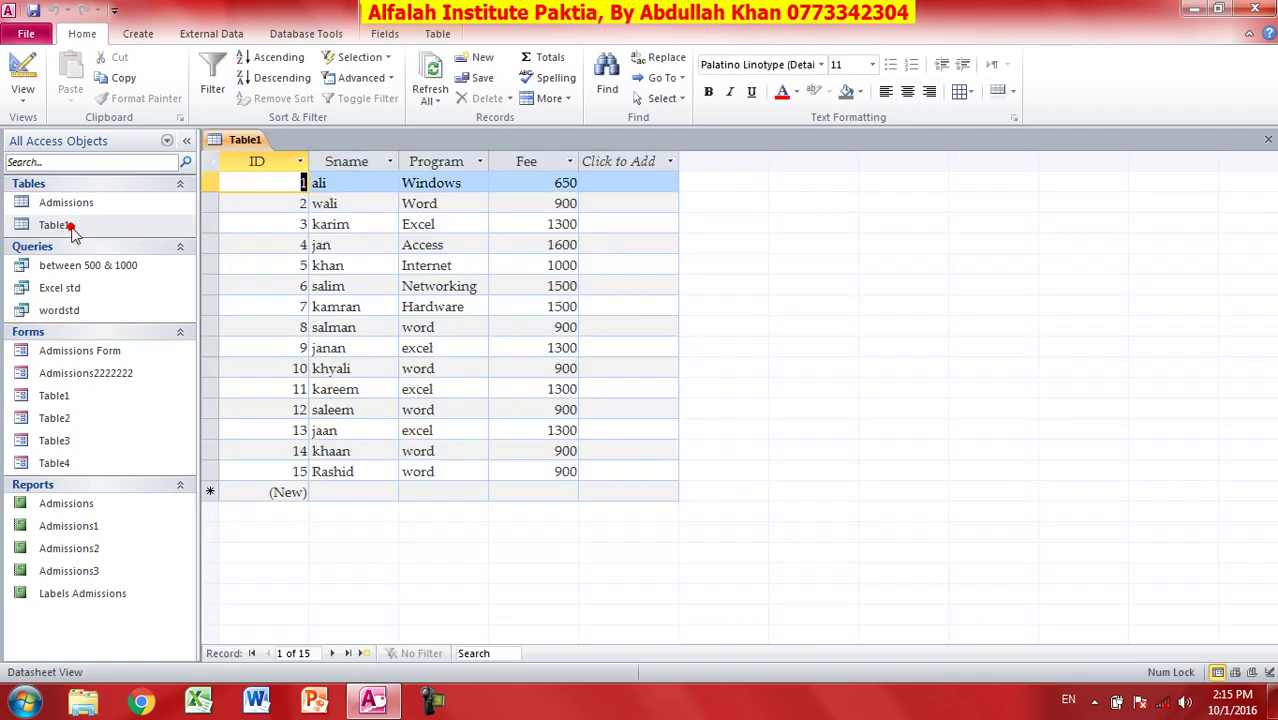
{"action": "left_click", "coordinate": [1268, 140]}
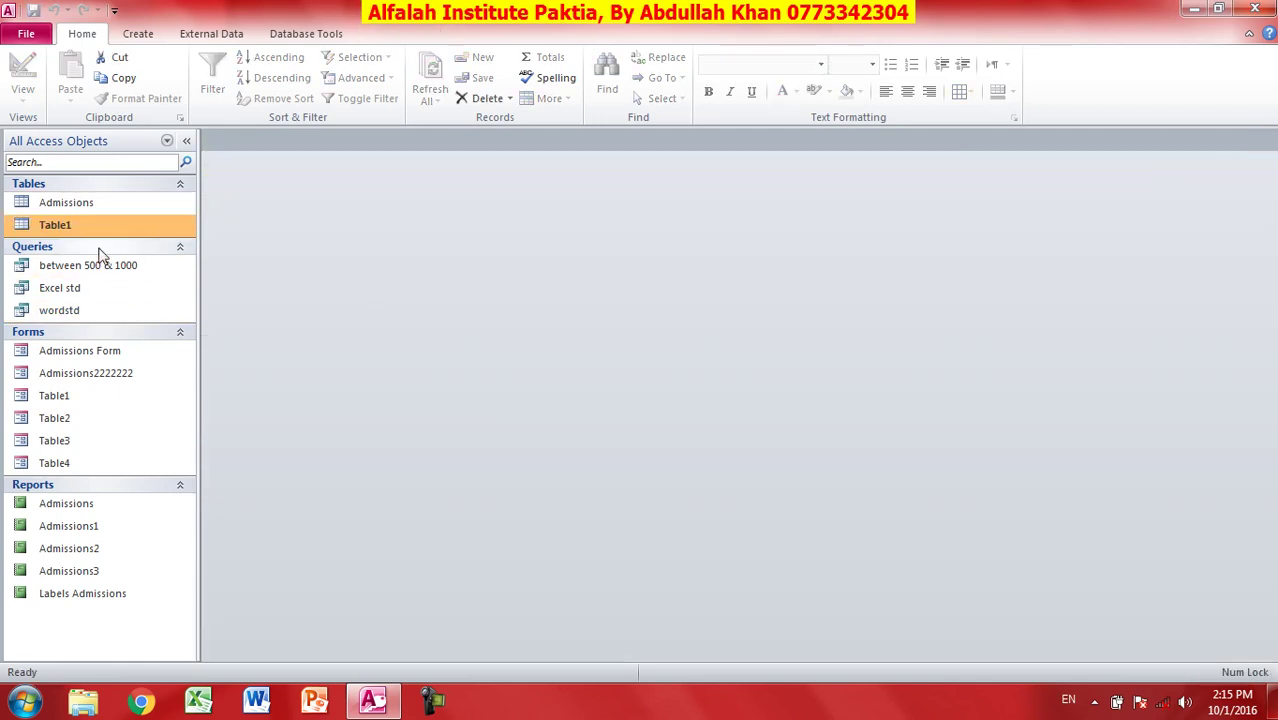
Create a new query in Design view with Table1 as its source.
{"action": "left_click", "coordinate": [143, 34]}
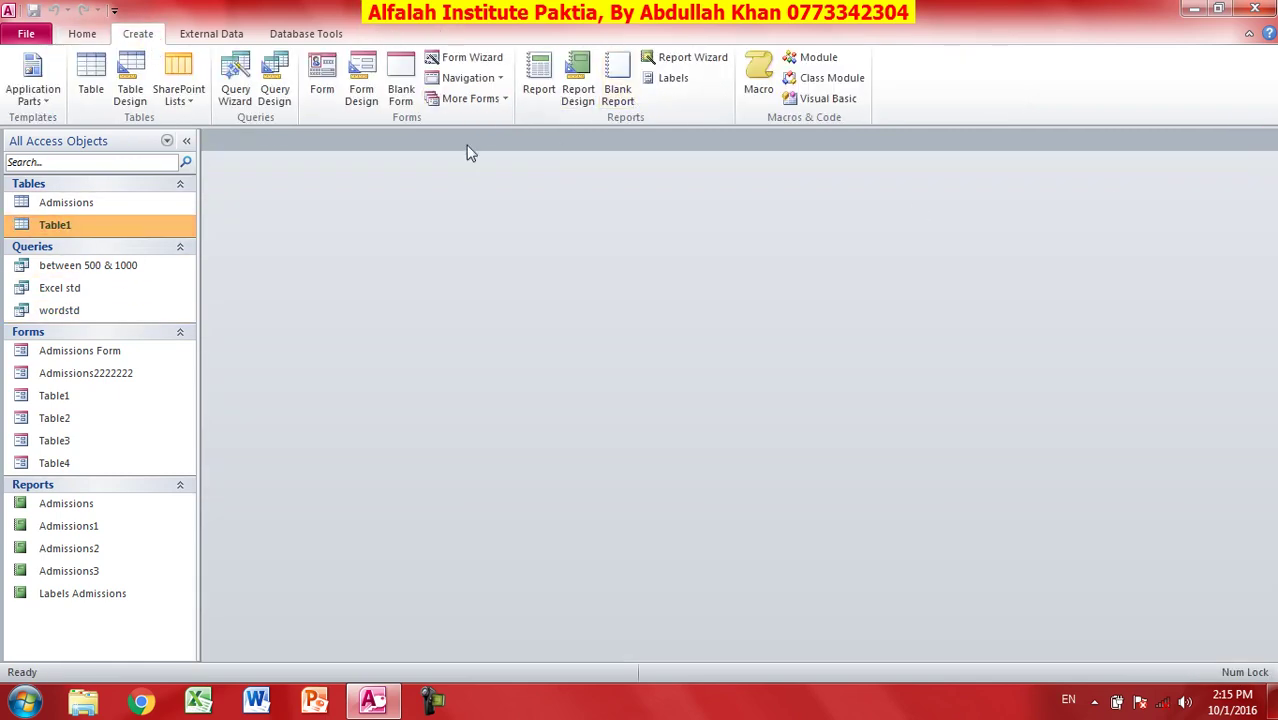
{"action": "left_click", "coordinate": [280, 95]}
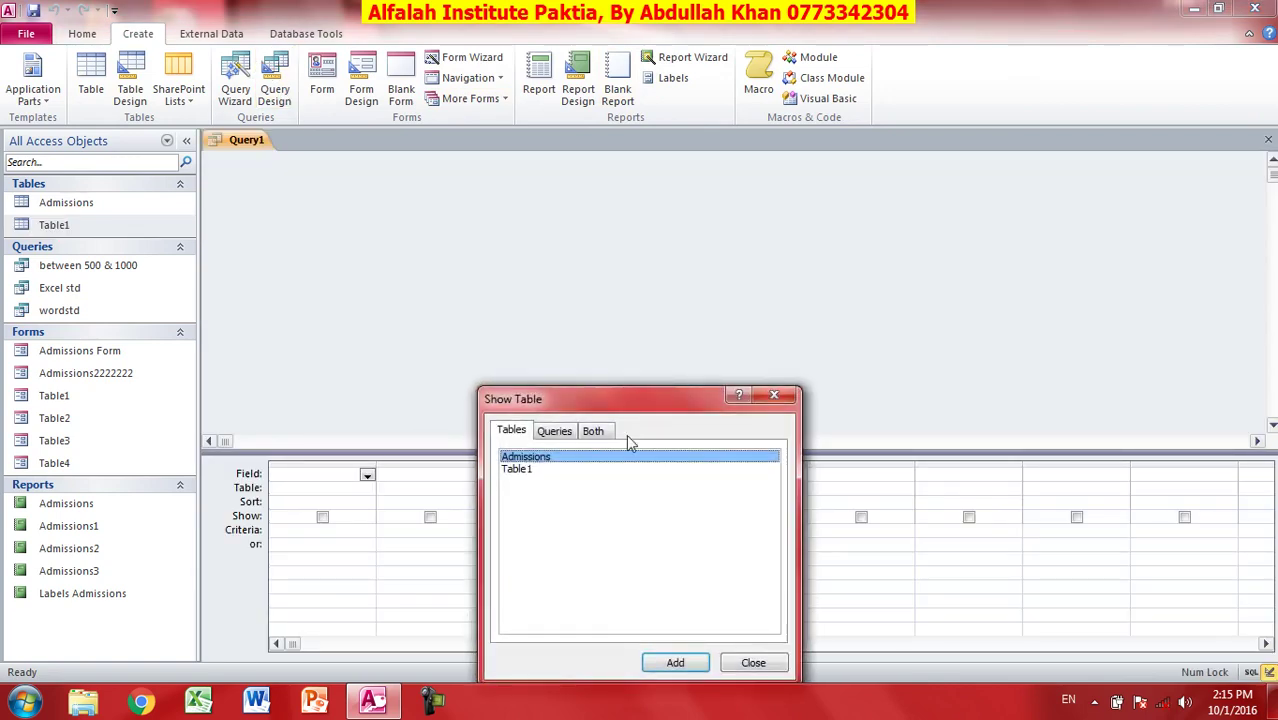
{"action": "left_click", "coordinate": [542, 469]}
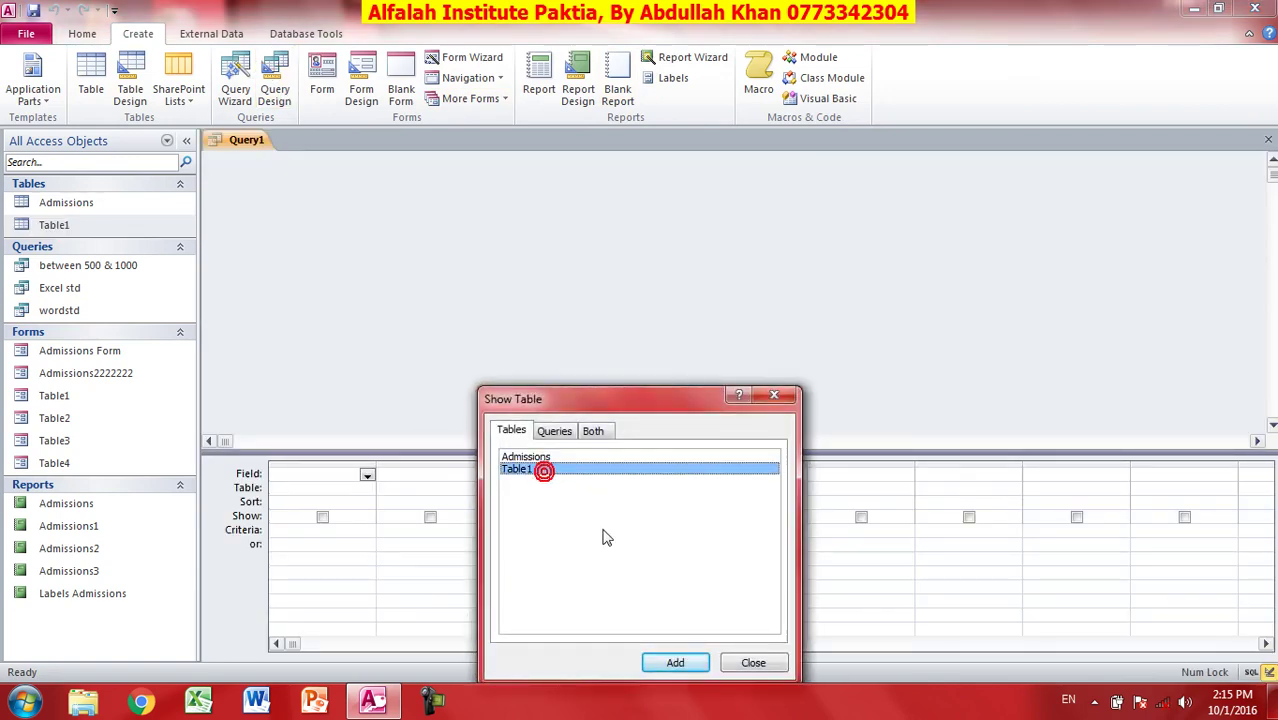
{"action": "left_click", "coordinate": [676, 662]}
{"action": "left_click", "coordinate": [762, 664]}
{"action": "left_click", "coordinate": [316, 530]}
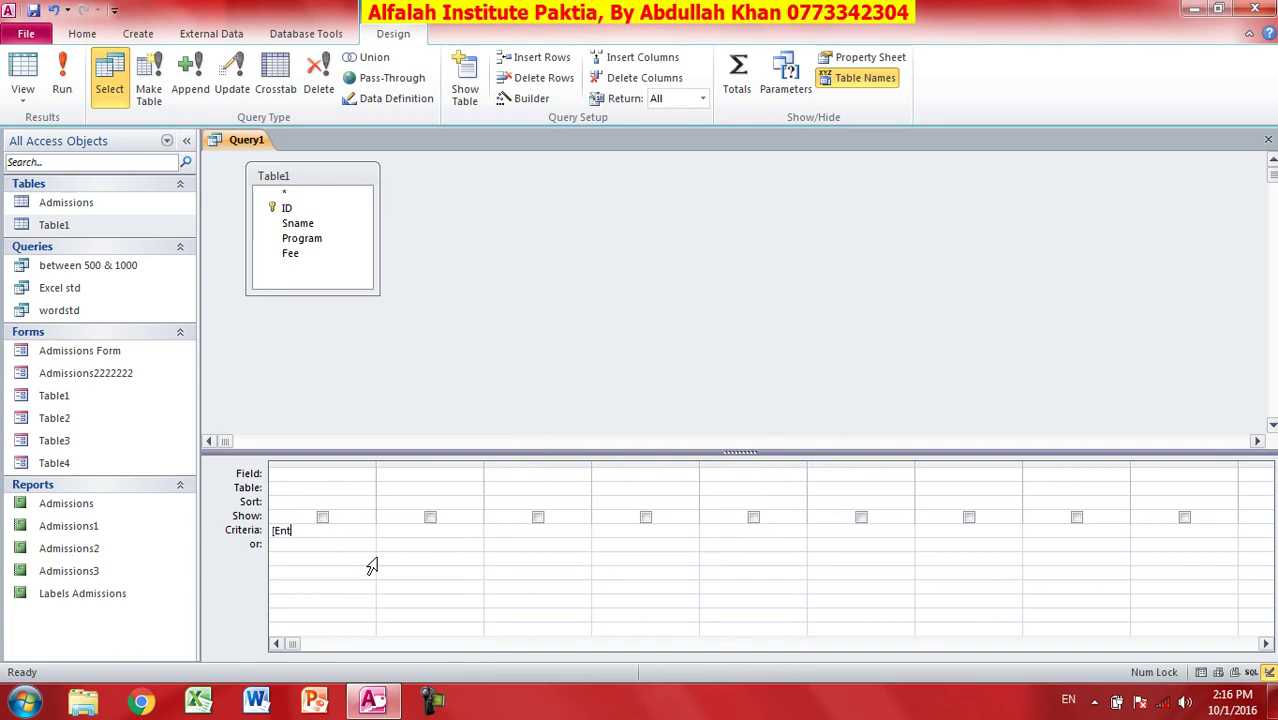
{"action": "type", "text": "[Enter You"}
{"action": "key", "text": "Escape"}
{"action": "type", "text": "[Enter Your"}
{"action": "key", "text": "BackSpace"}
{"action": "key", "text": "BackSpace"}
{"action": "key", "text": "BackSpace"}
{"action": "key", "text": "BackSpace"}
{"action": "key", "text": "BackSpace"}
{"action": "key", "text": "BackSpace"}
{"action": "key", "text": "BackSpace"}
{"action": "key", "text": "BackSpace"}
{"action": "key", "text": "BackSpace"}
{"action": "key", "text": "BackSpace"}
{"action": "key", "text": "BackSpace"}
Add all Table1 fields to the query grid and set the ID criterion to [Enter Your ID Please].
{"action": "double_click", "coordinate": [337, 180]}
{"action": "left_click_drag", "start_coordinate": [316, 211], "coordinate": [337, 477]}
{"action": "left_click", "coordinate": [312, 533]}
{"action": "type", "text": "[Enter Your"}
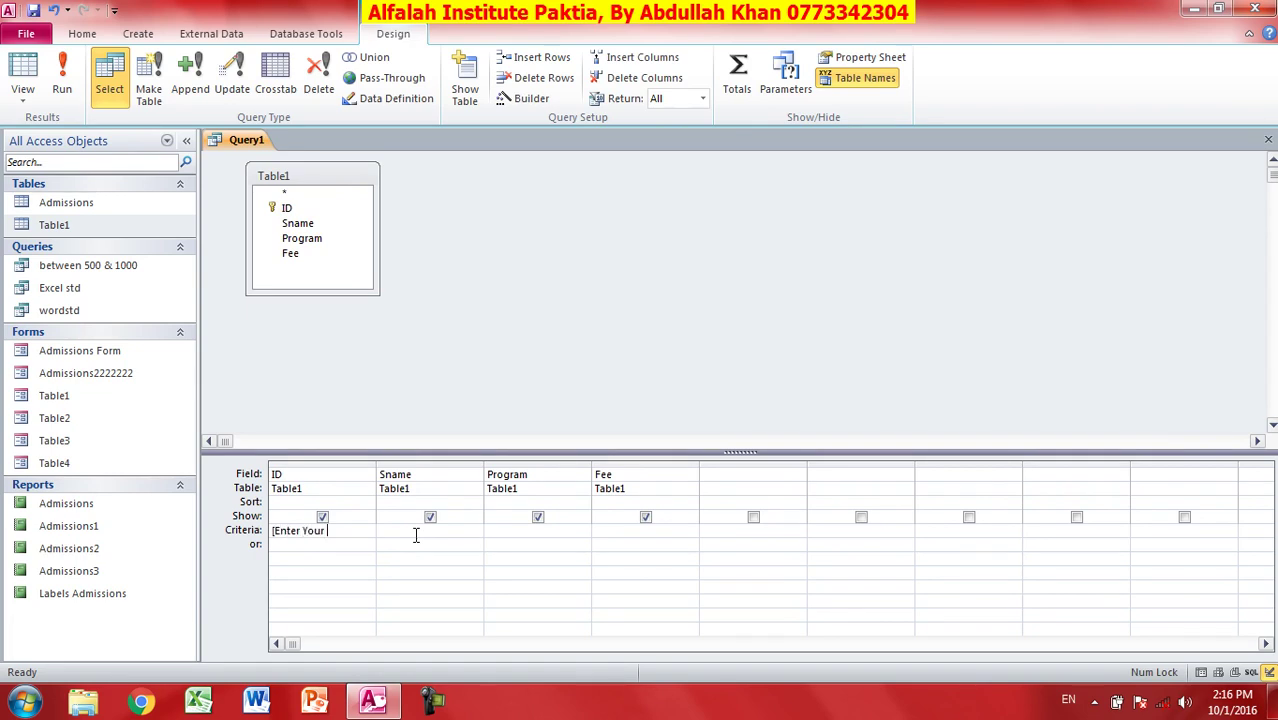
{"action": "type", "text": " ID Please]"}
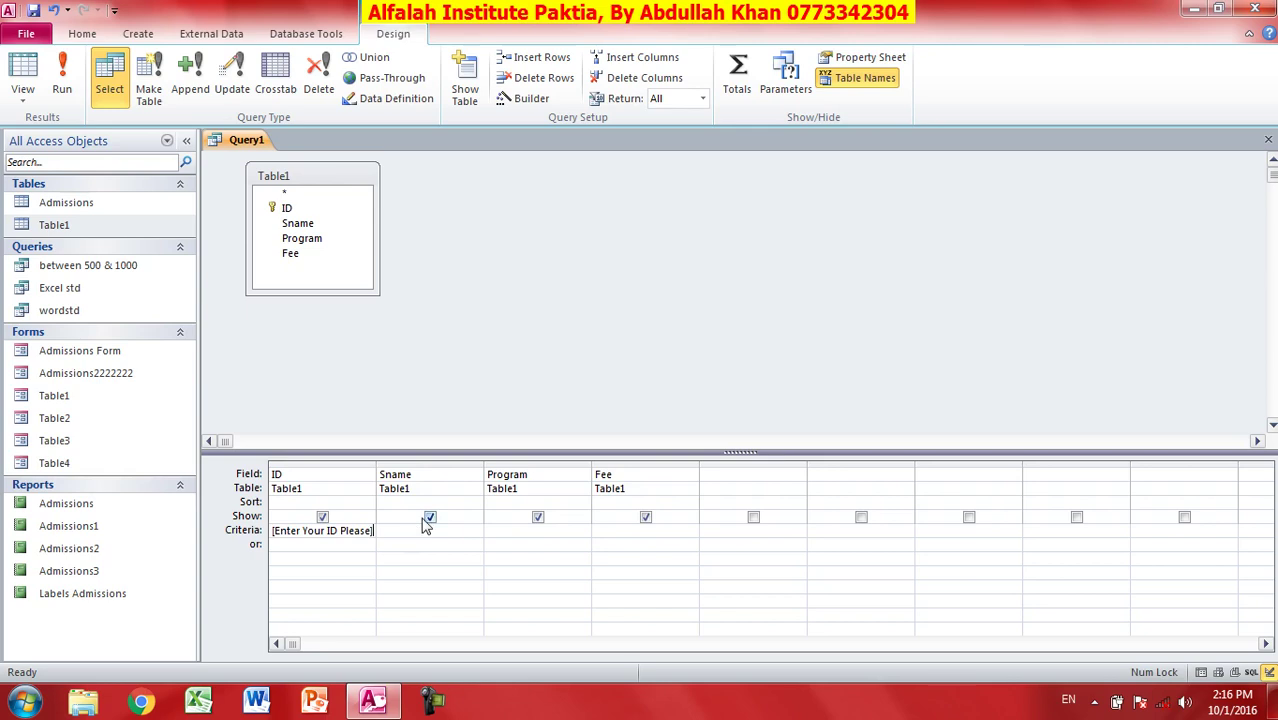
Run the query with ID 5, and return to Design view.
{"action": "left_click", "coordinate": [70, 88]}
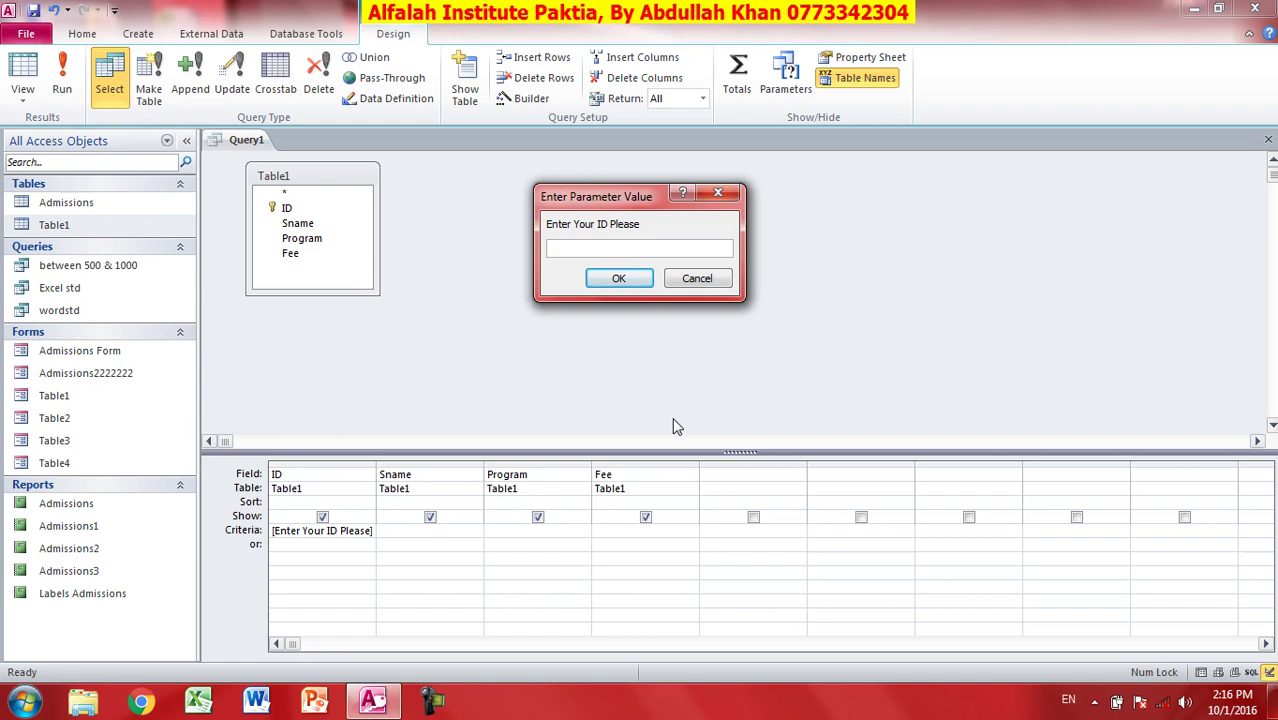
{"action": "type", "text": "5"}
{"action": "key", "text": "Return"}
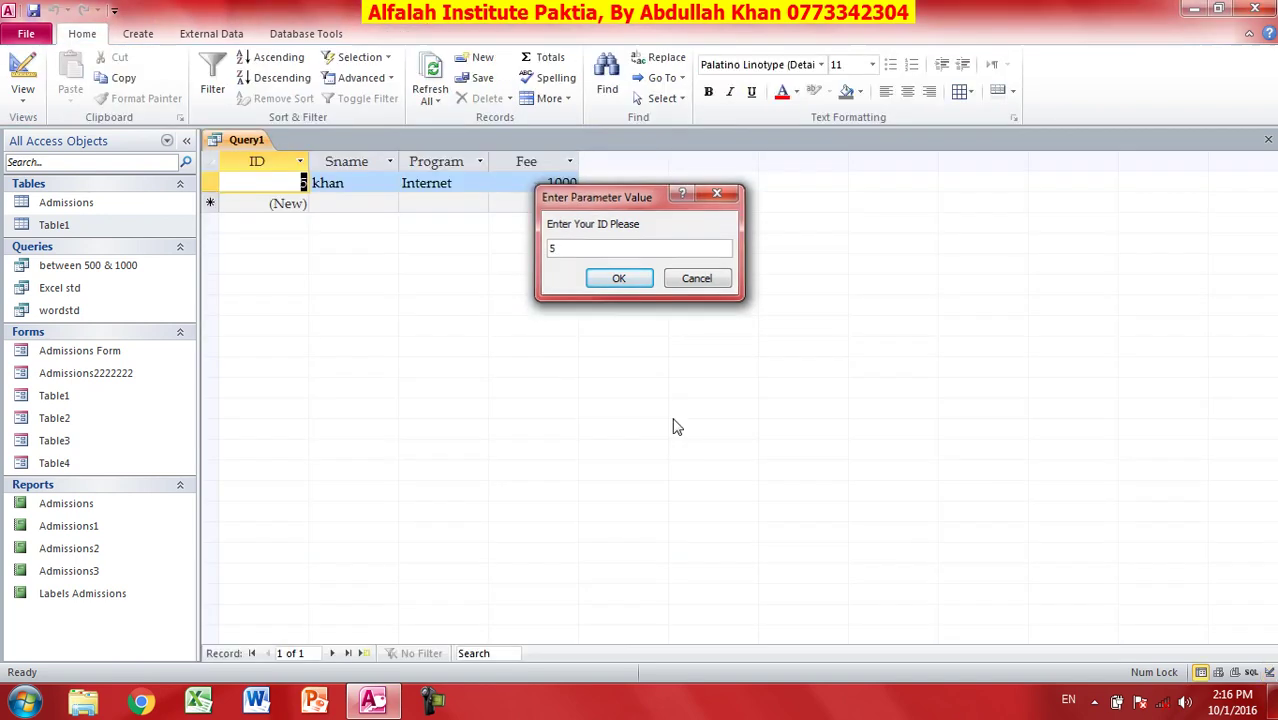
{"action": "left_click", "coordinate": [22, 78]}
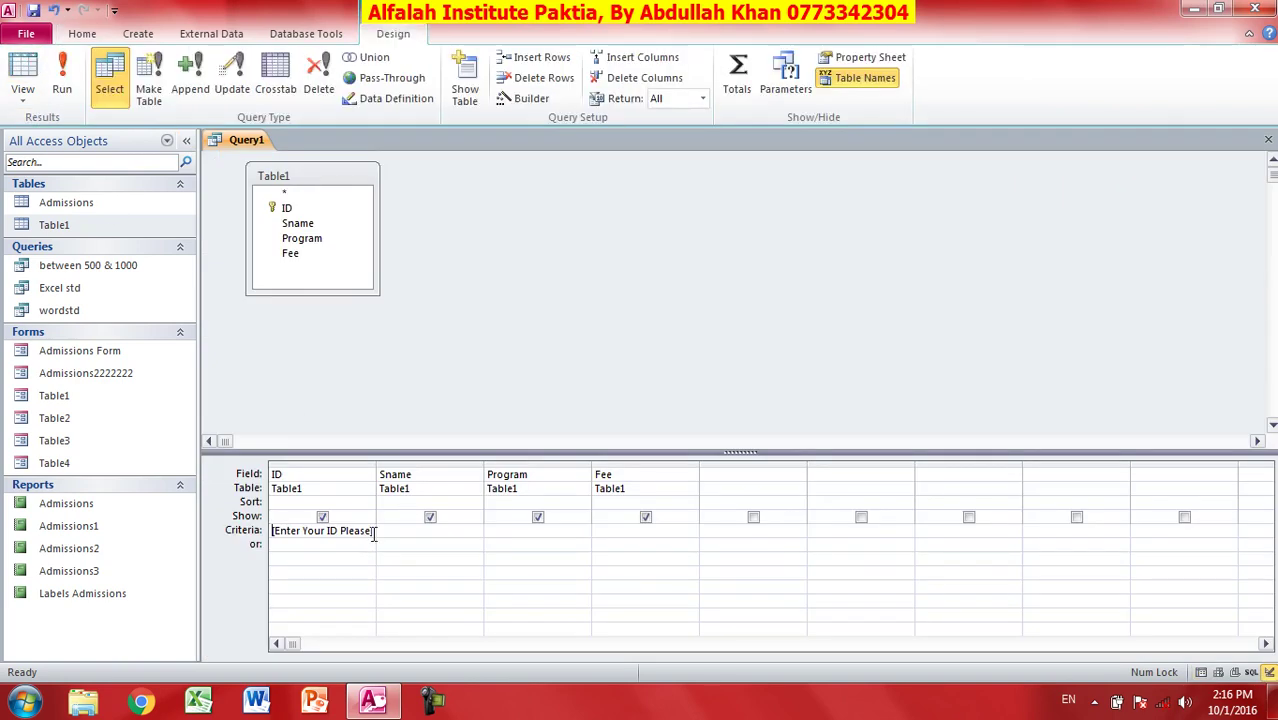
Save the query as "Search By ID".
{"action": "key", "text": "ctrl+s"}
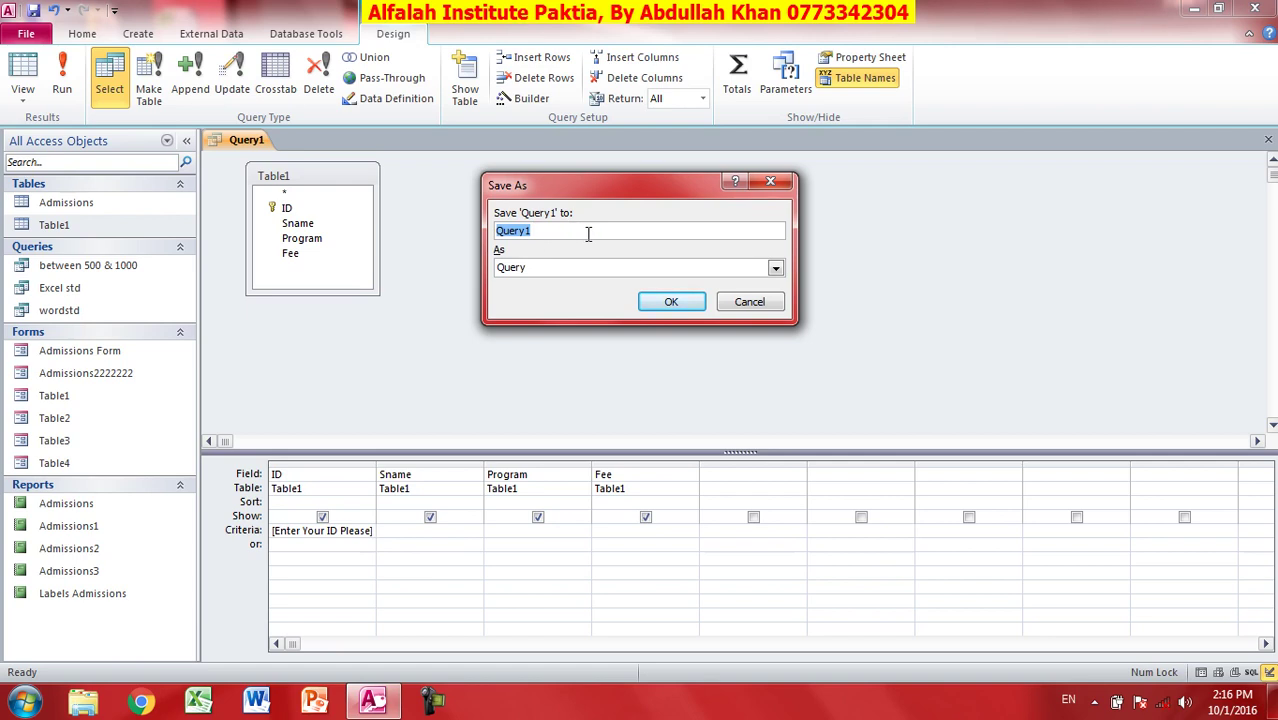
{"action": "type", "text": "Search By ID"}
{"action": "key", "text": "Return"}
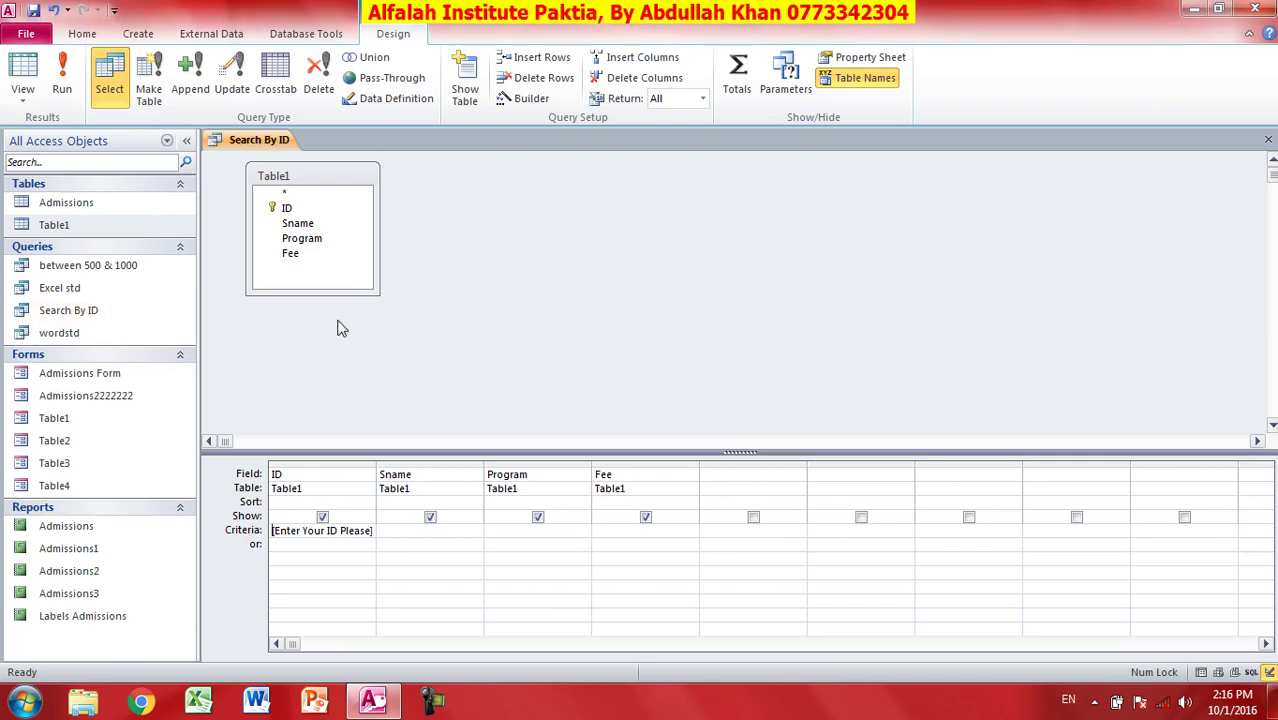
Move the ID criterion to the Sname field and reword it as [Enter Your Name Please].
{"action": "left_click_drag", "start_coordinate": [375, 531], "coordinate": [271, 531]}
{"action": "key", "text": "ctrl+c"}
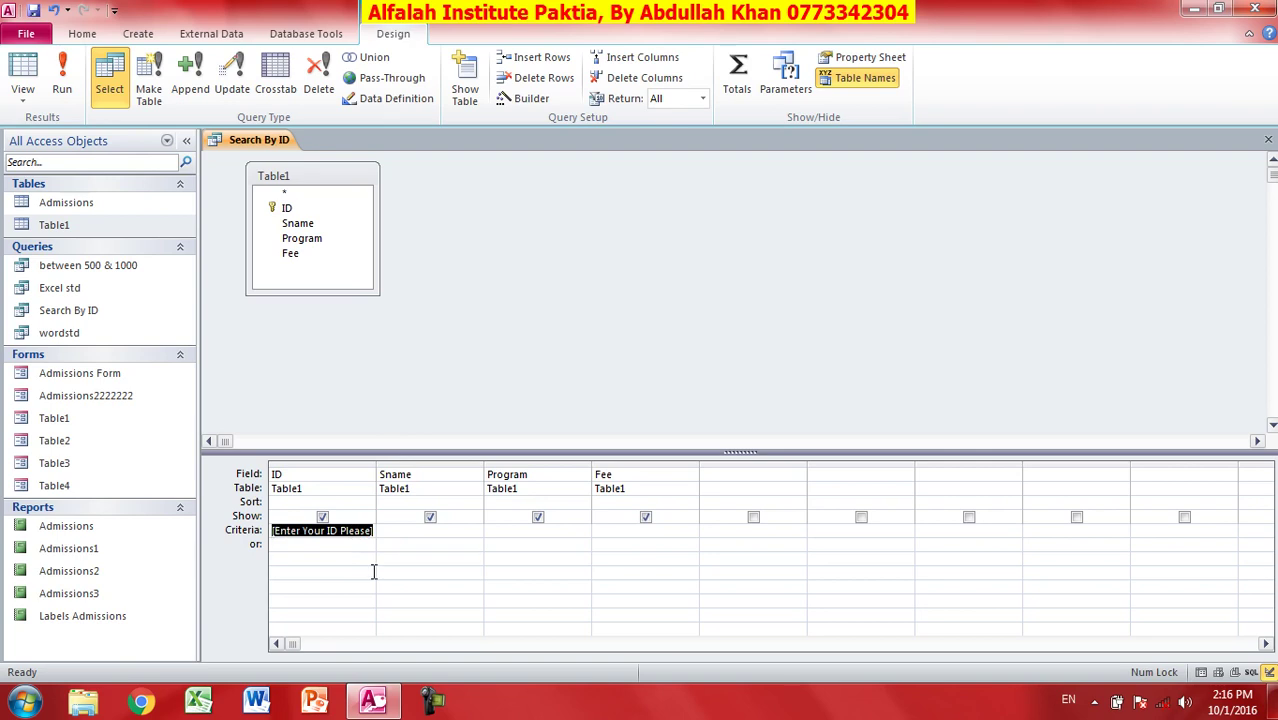
{"action": "key", "text": "Delete"}
{"action": "left_click", "coordinate": [410, 528]}
{"action": "key", "text": "ctrl+v"}
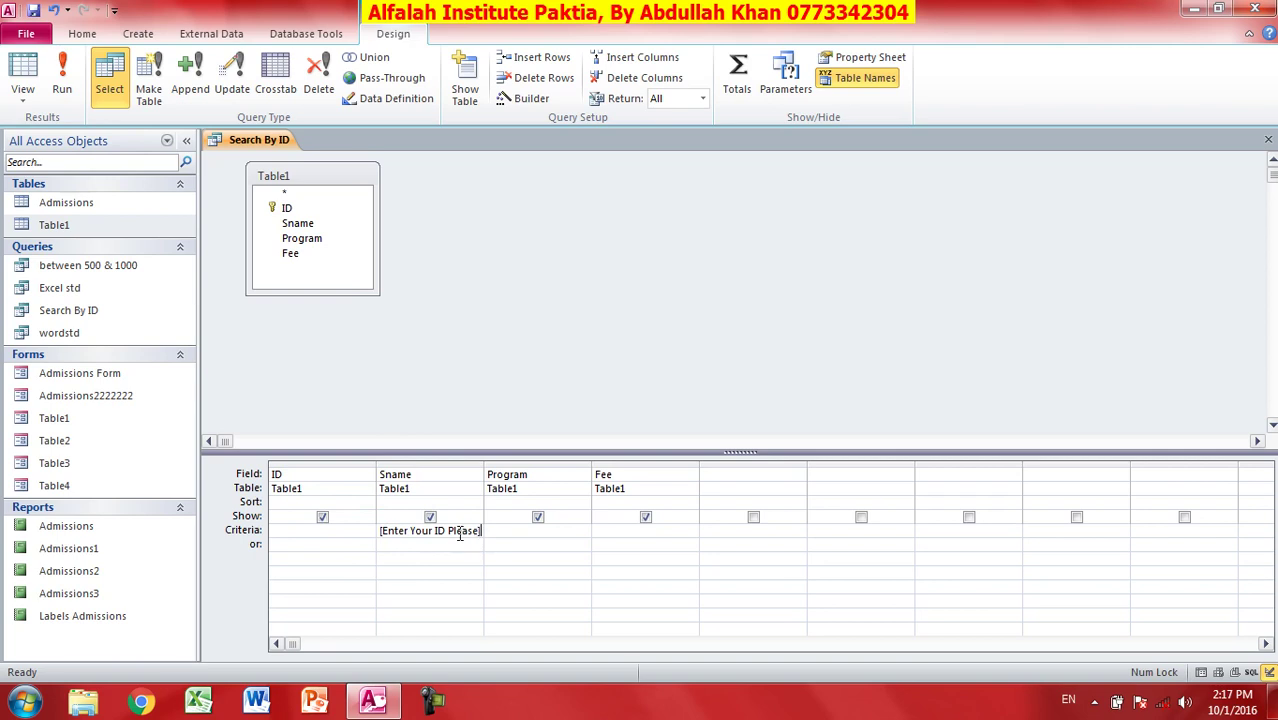
{"action": "double_click", "coordinate": [438, 531]}
{"action": "type", "text": "Name"}
Run the query with the name parameter left blank, and return to Design view.
{"action": "left_click", "coordinate": [62, 78]}
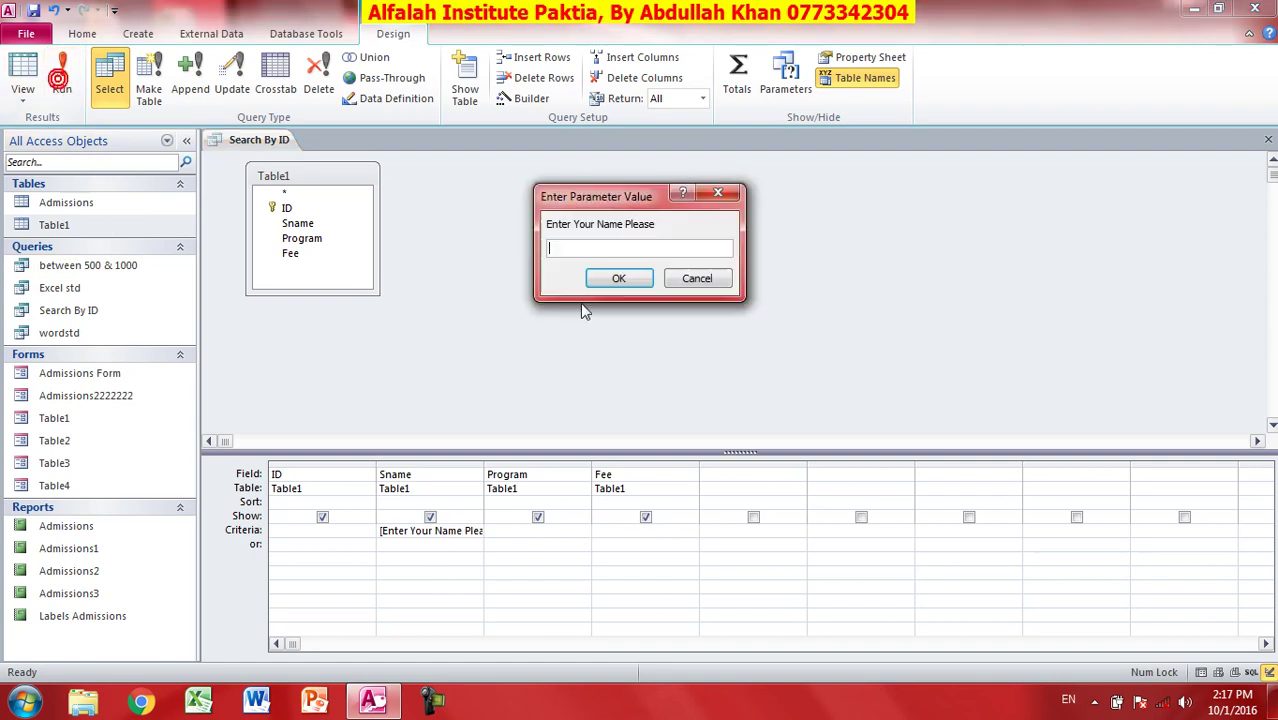
{"action": "left_click", "coordinate": [619, 278]}
{"action": "left_click", "coordinate": [22, 66]}
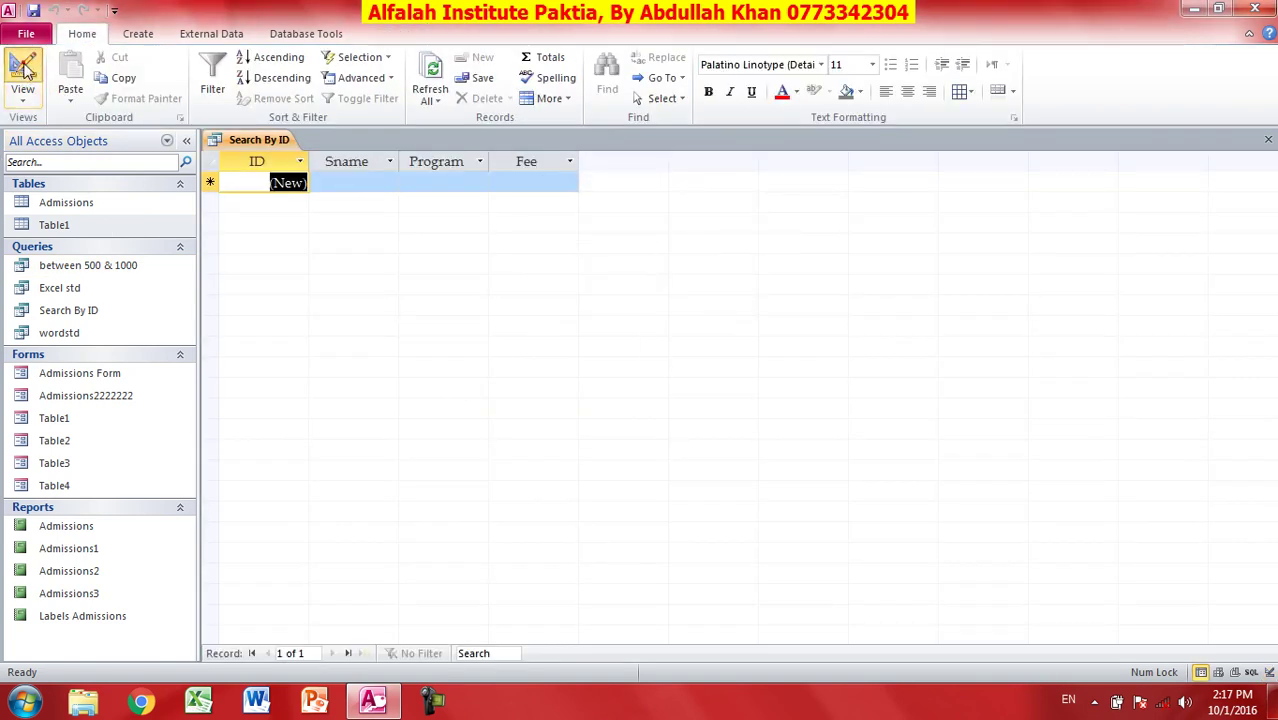
Save a copy of the query as "Search By Name".
{"action": "key", "text": "F12"}
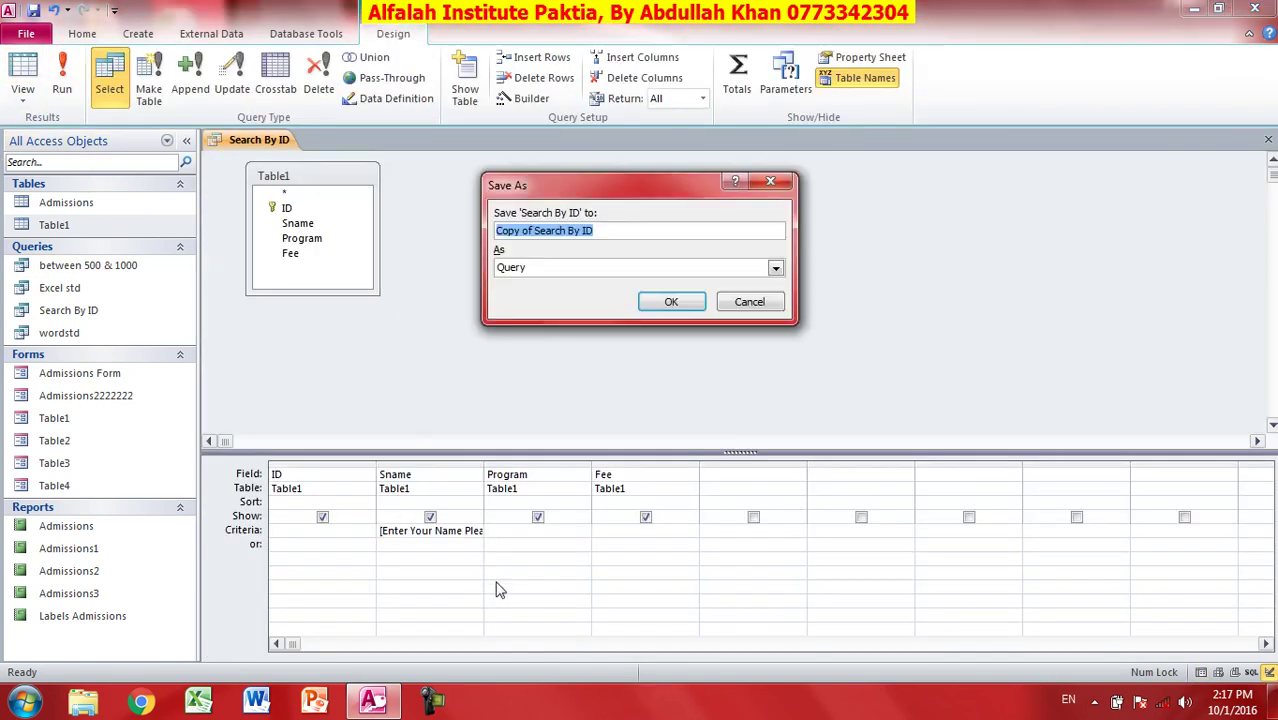
{"action": "type", "text": "Search By"}
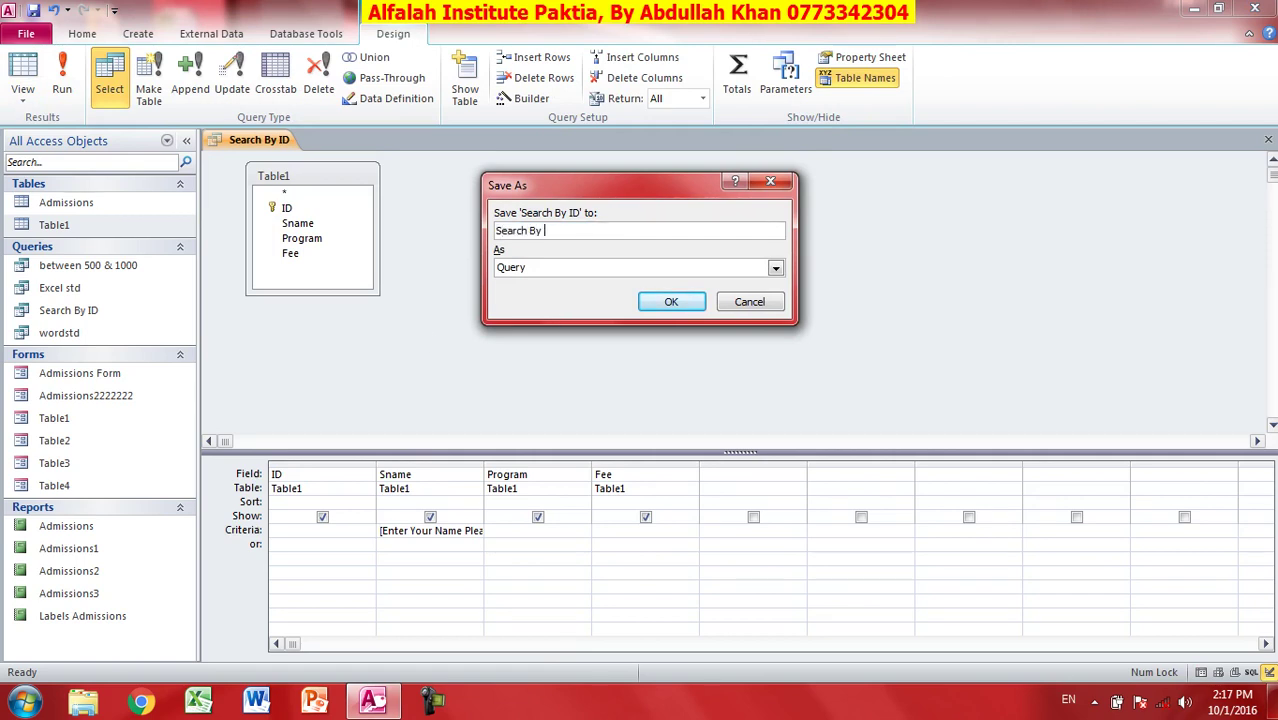
{"action": "key", "text": "Return"}
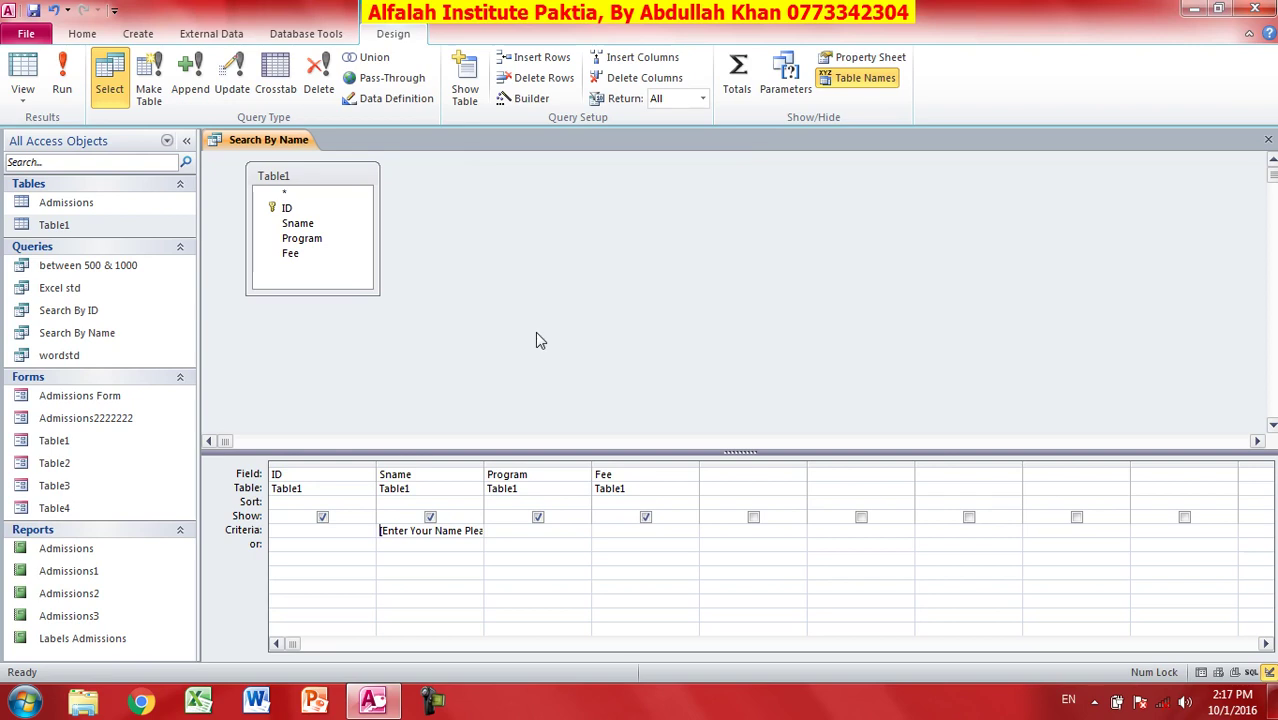
Move the Sname criterion to the Program field and reword it as [Enter Your Program Please].
{"action": "double_click", "coordinate": [414, 531]}
{"action": "left_click", "coordinate": [410, 533]}
{"action": "left_click", "coordinate": [374, 530]}
{"action": "scroll", "coordinate": [477, 533], "scroll_direction": "right", "scroll_amount": 1}
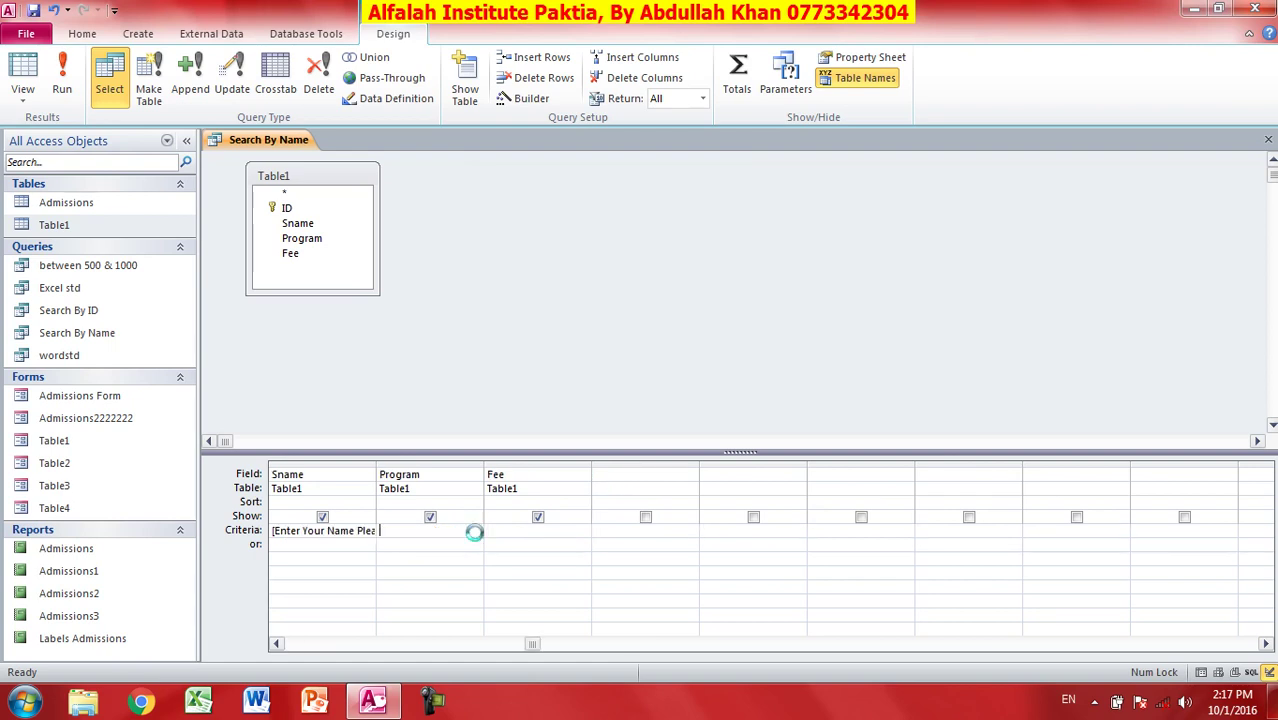
{"action": "key", "text": "shift+Home"}
{"action": "key", "text": "ctrl+x"}
{"action": "left_click", "coordinate": [466, 531]}
{"action": "key", "text": "ctrl+v"}
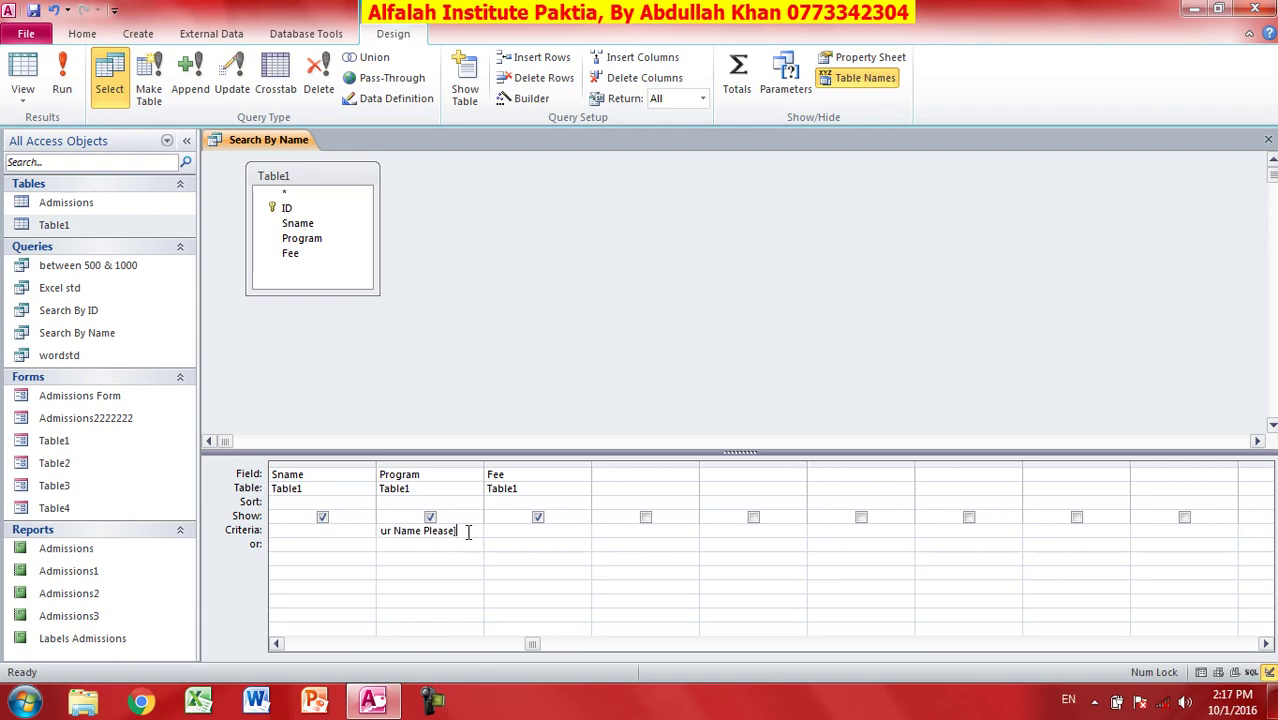
{"action": "double_click", "coordinate": [407, 531]}
{"action": "type", "text": "Program"}
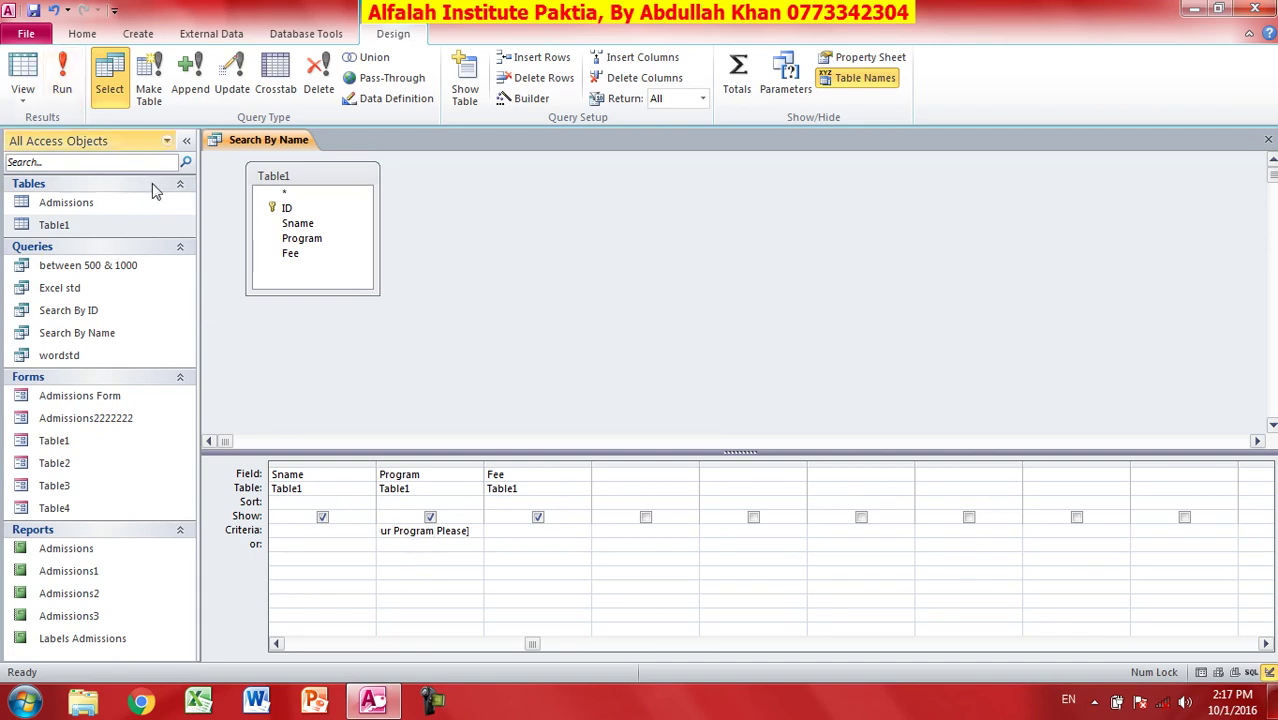
Save a copy of the query as "Search By Program Name".
{"action": "key", "text": "F12"}
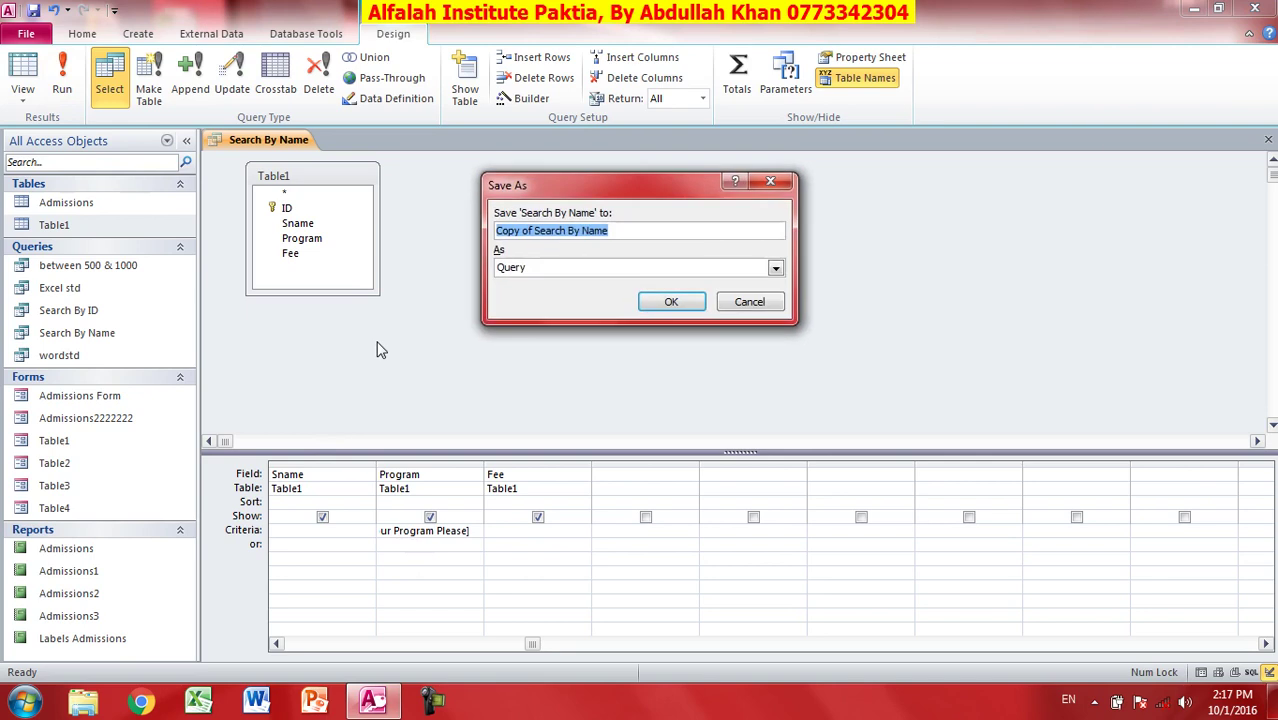
{"action": "type", "text": "Sear"}
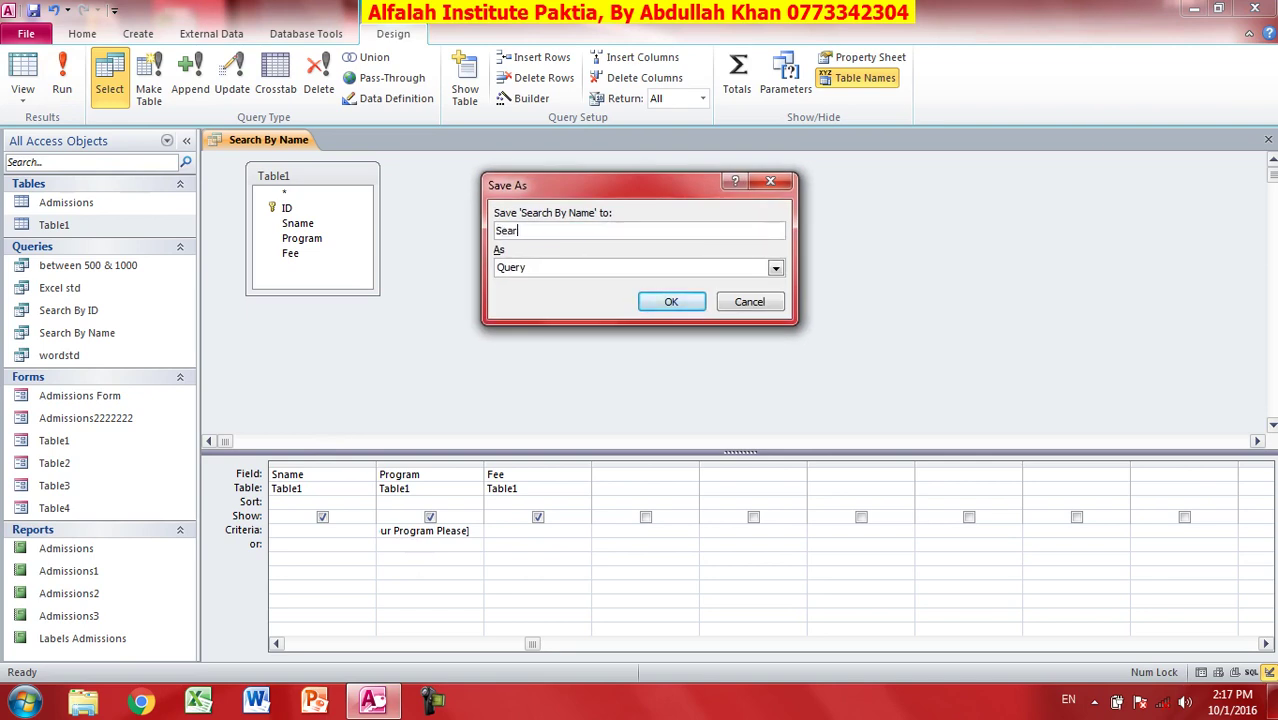
{"action": "type", "text": "ch By Program Nam"}
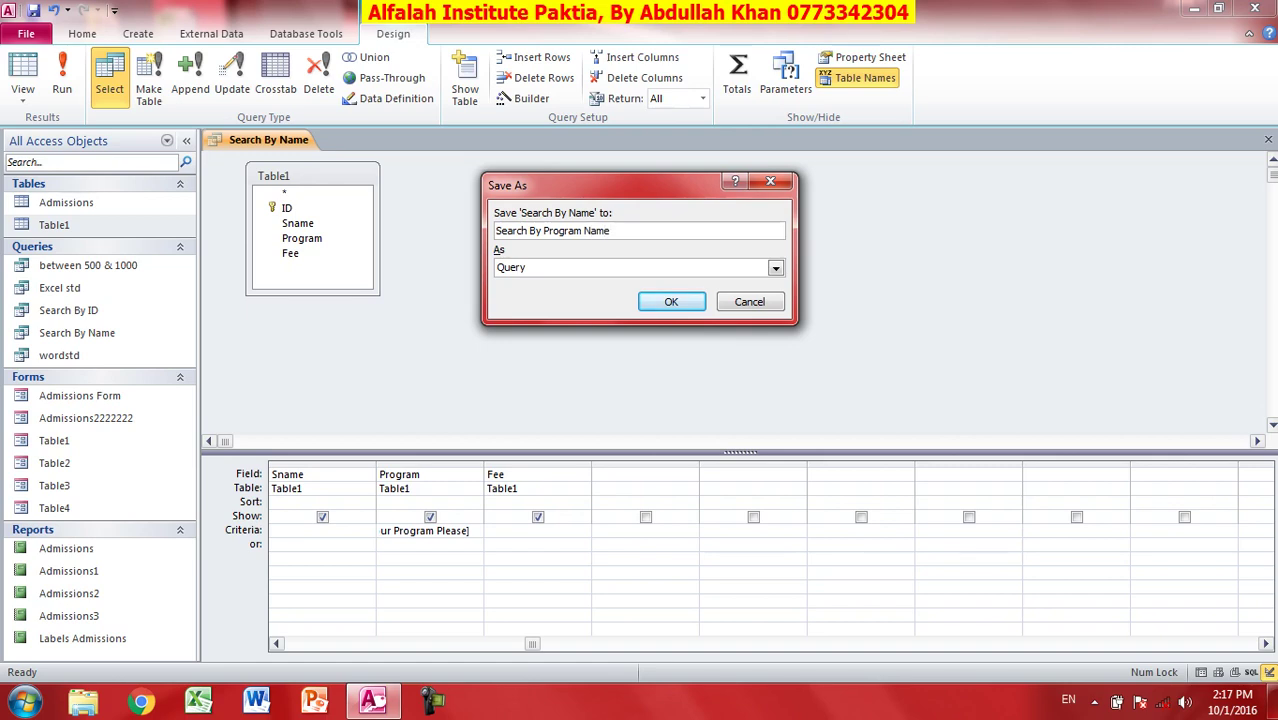
{"action": "type", "text": "e"}
{"action": "key", "text": "Return"}
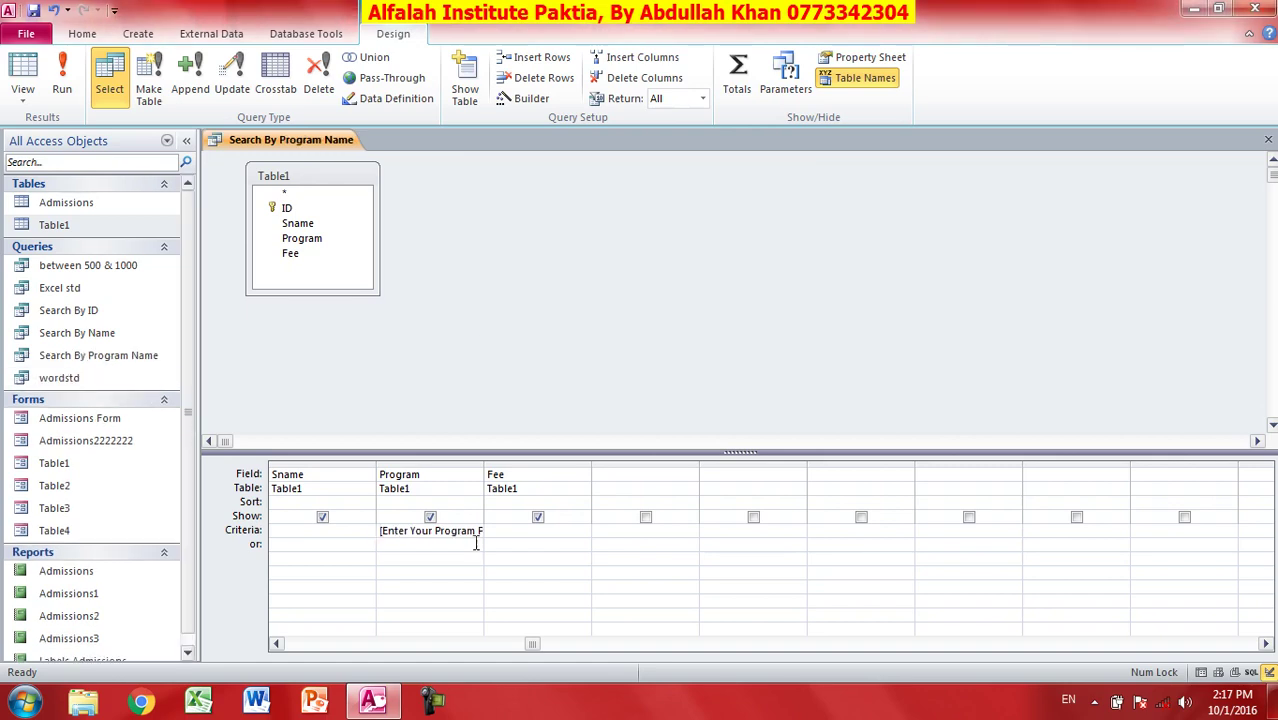
Move the Program criterion to the Fee field and reword it as [Enter Your Fee Please].
{"action": "left_click", "coordinate": [437, 530]}
{"action": "left_click", "coordinate": [500, 531]}
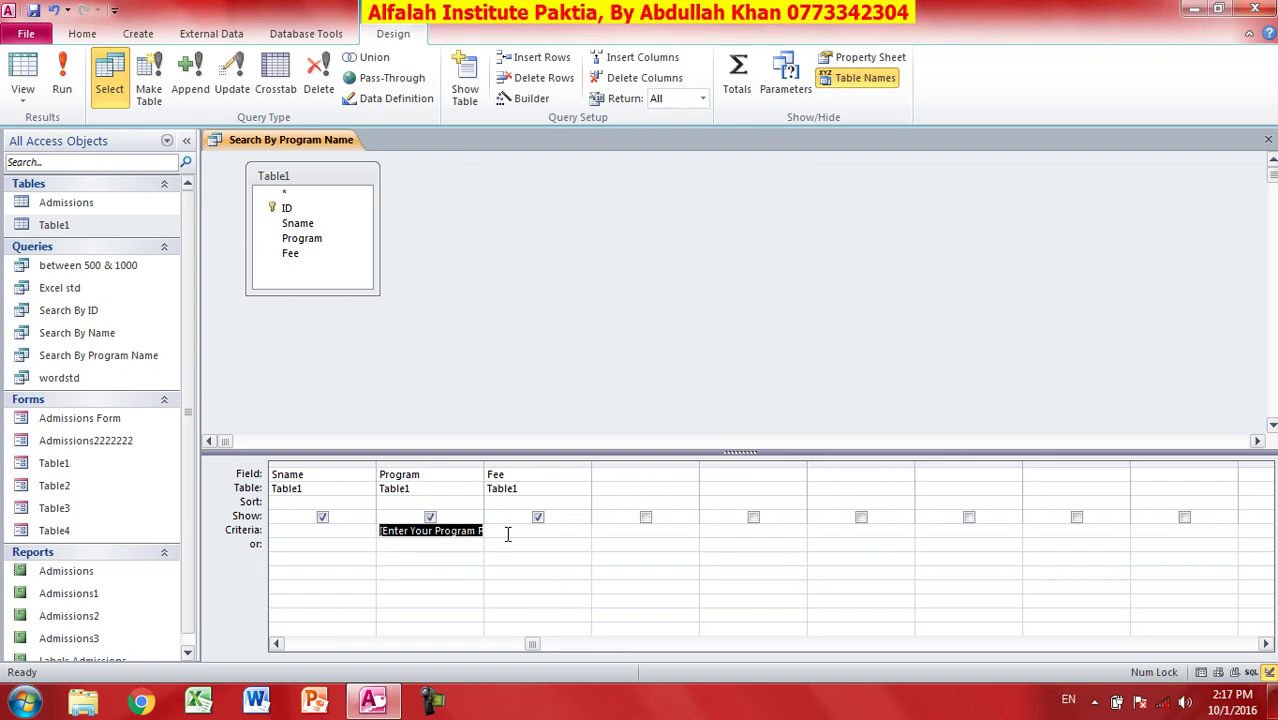
{"action": "key", "text": "ctrl+x"}
{"action": "left_click", "coordinate": [507, 532]}
{"action": "key", "text": "ctrl+v"}
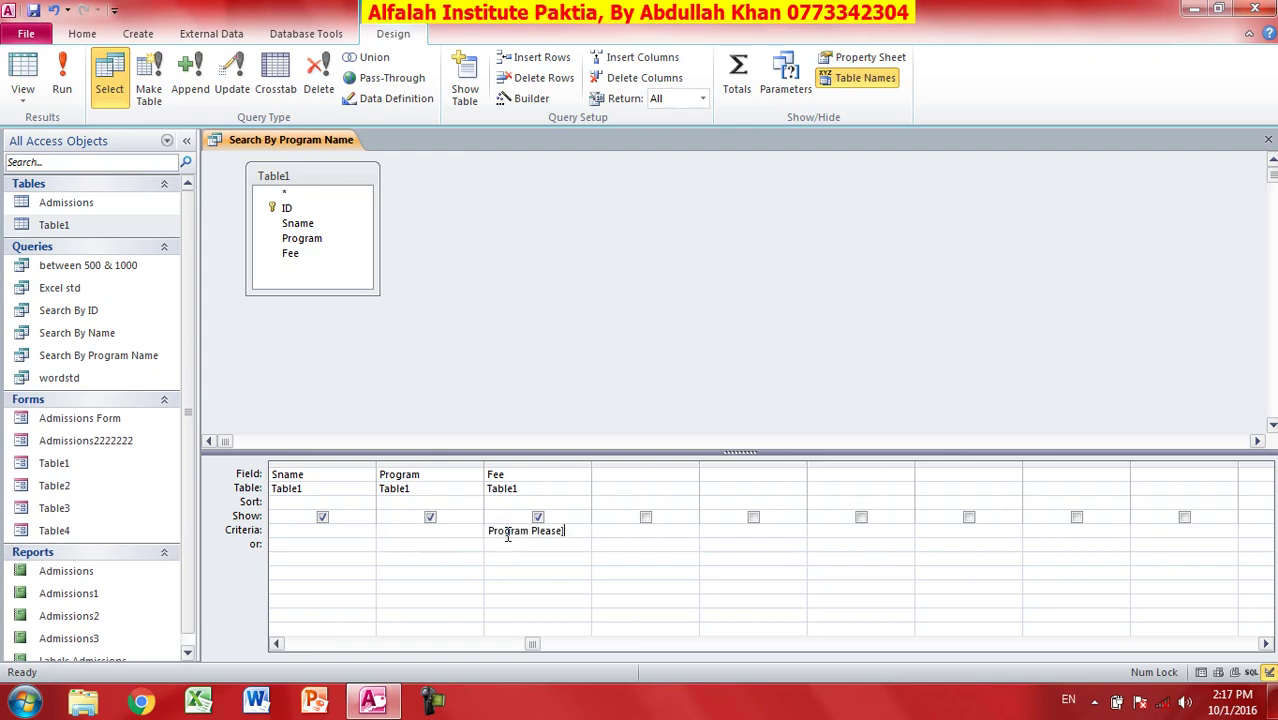
{"action": "double_click", "coordinate": [507, 531]}
{"action": "type", "text": "Fee"}
Save a copy of the query as "Search By Fee" and close it.
{"action": "key", "text": "F12"}
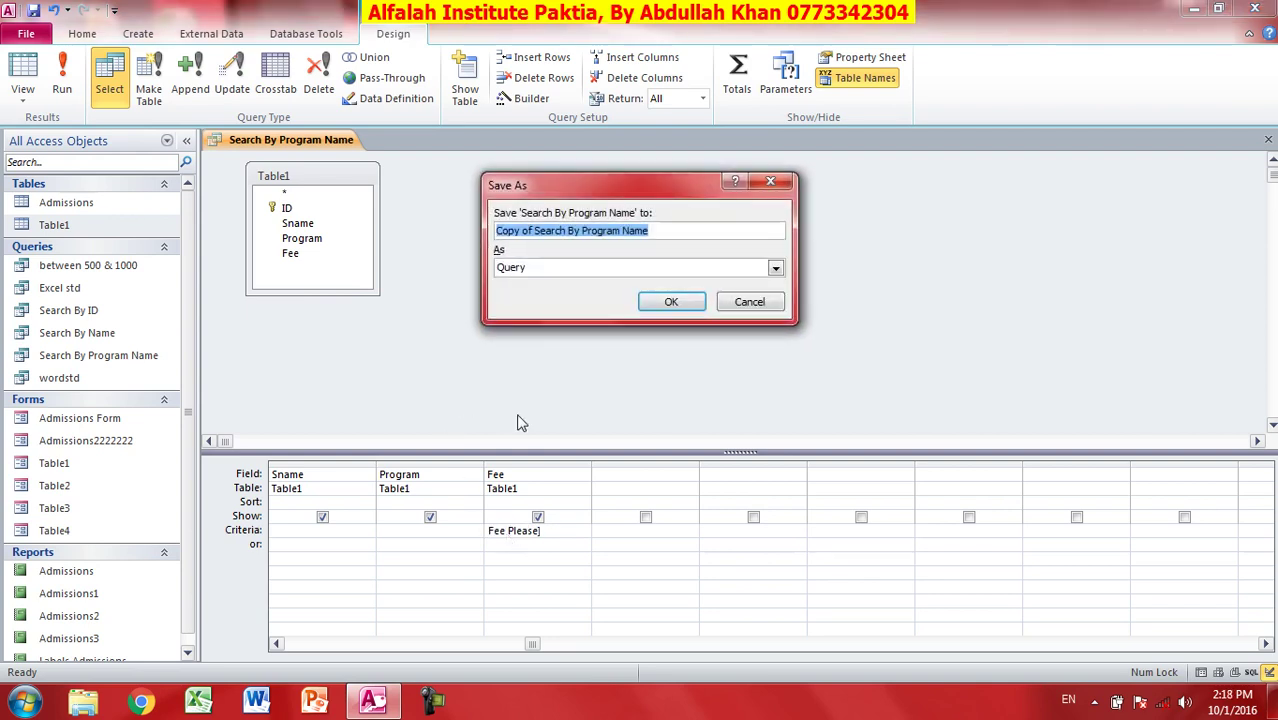
{"action": "type", "text": "Sa"}
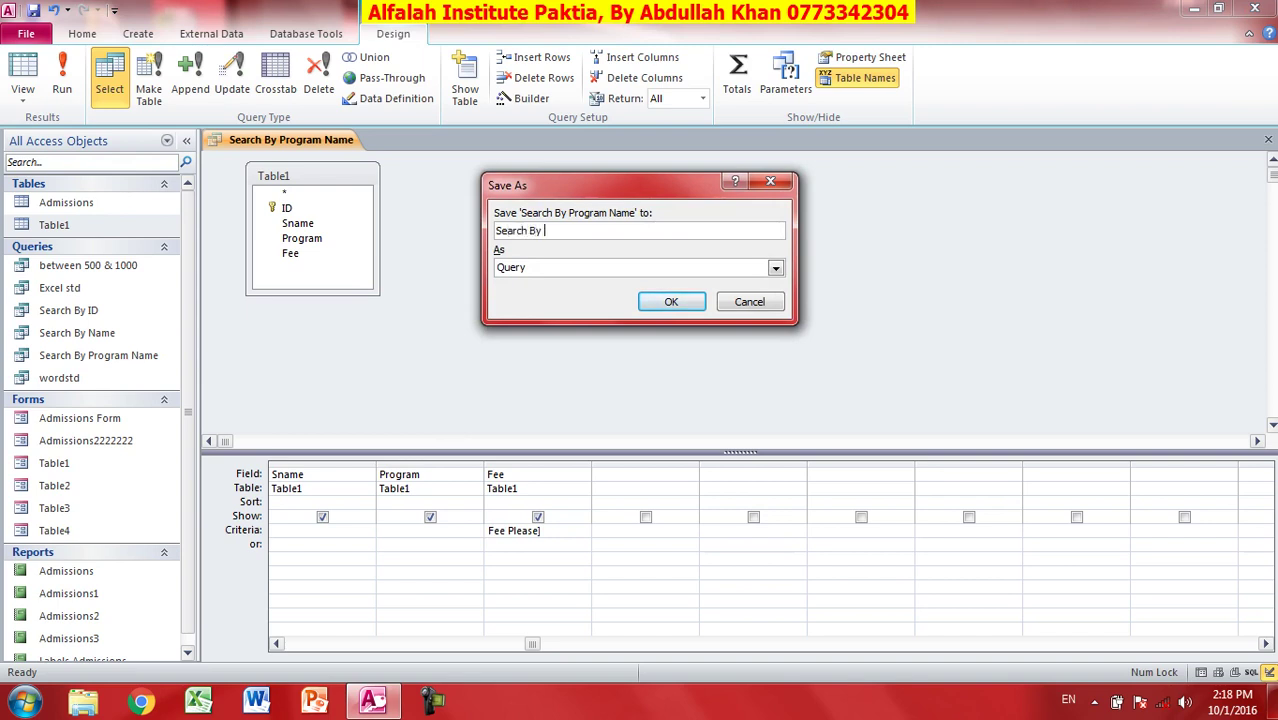
{"action": "left_click", "coordinate": [664, 300]}
{"action": "left_click", "coordinate": [1270, 140]}
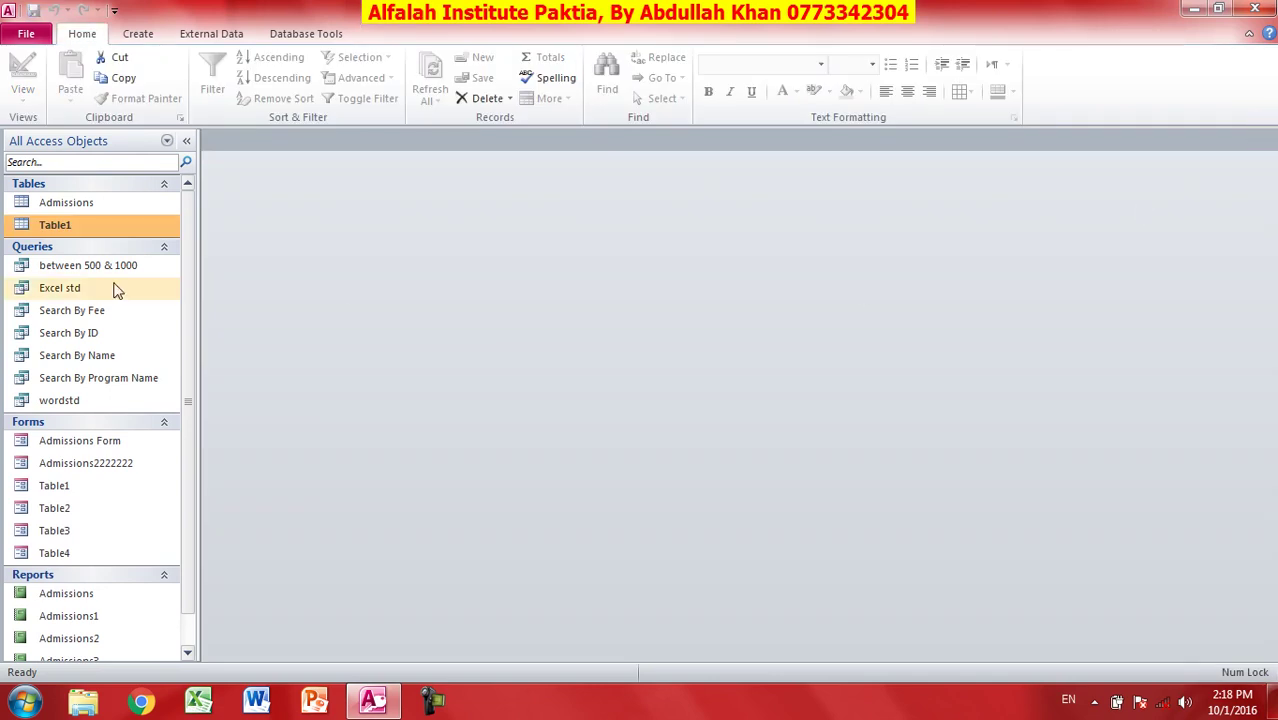
Run the Search By ID query with ID 11, then close the result.
{"action": "double_click", "coordinate": [86, 334]}
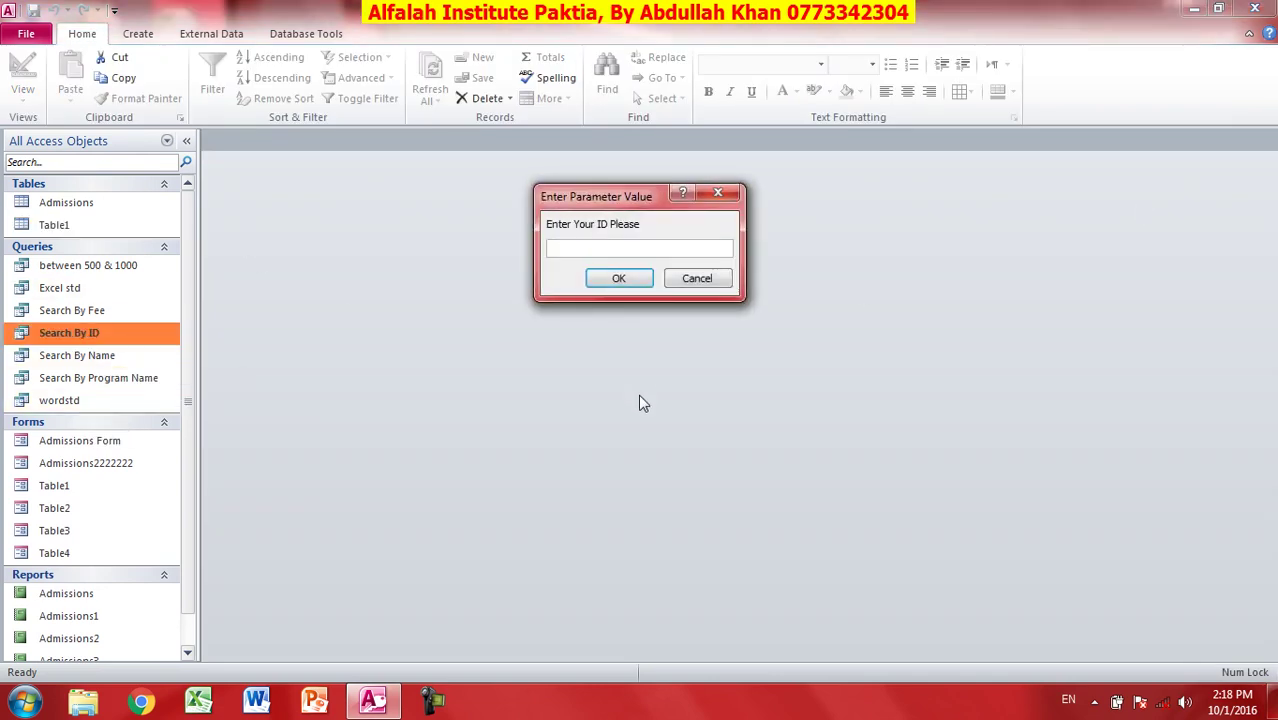
{"action": "type", "text": "11"}
{"action": "key", "text": "Return"}
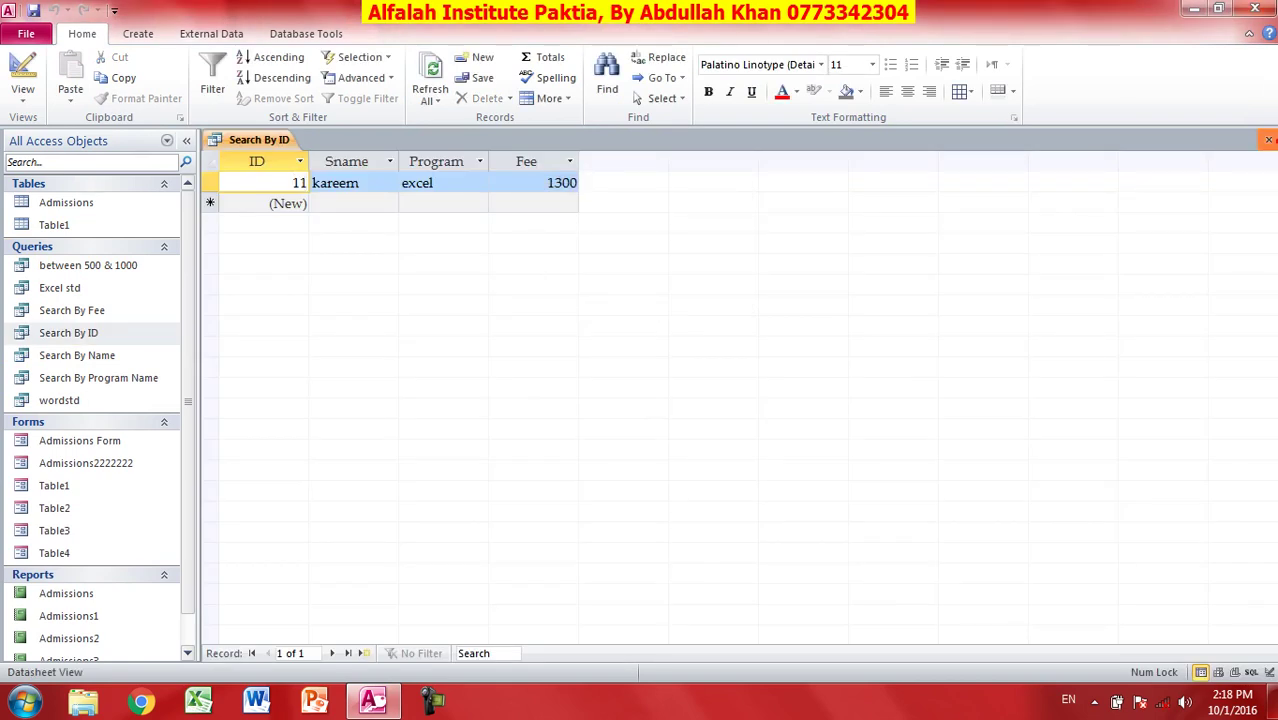
{"action": "left_click", "coordinate": [1268, 139]}
Run the Search By Name query three times with different student name entries, closing the result after each run.
{"action": "double_click", "coordinate": [86, 358]}
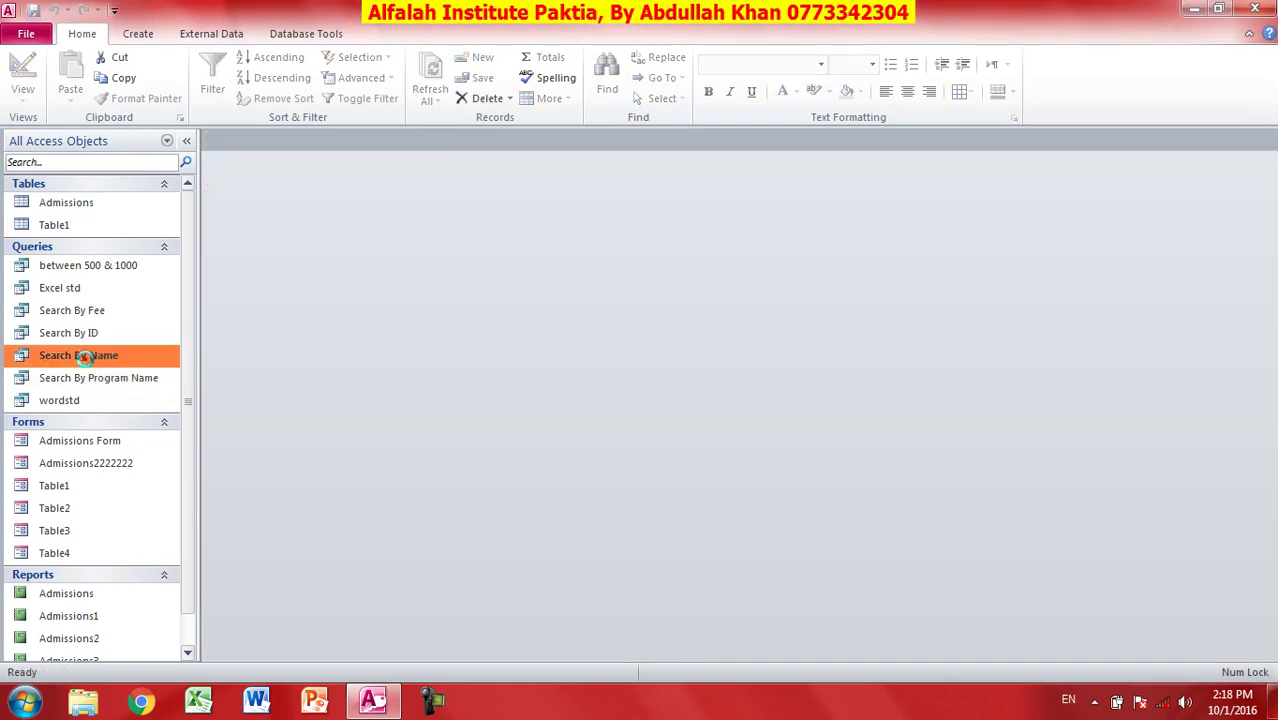
{"action": "type", "text": "Ahmad"}
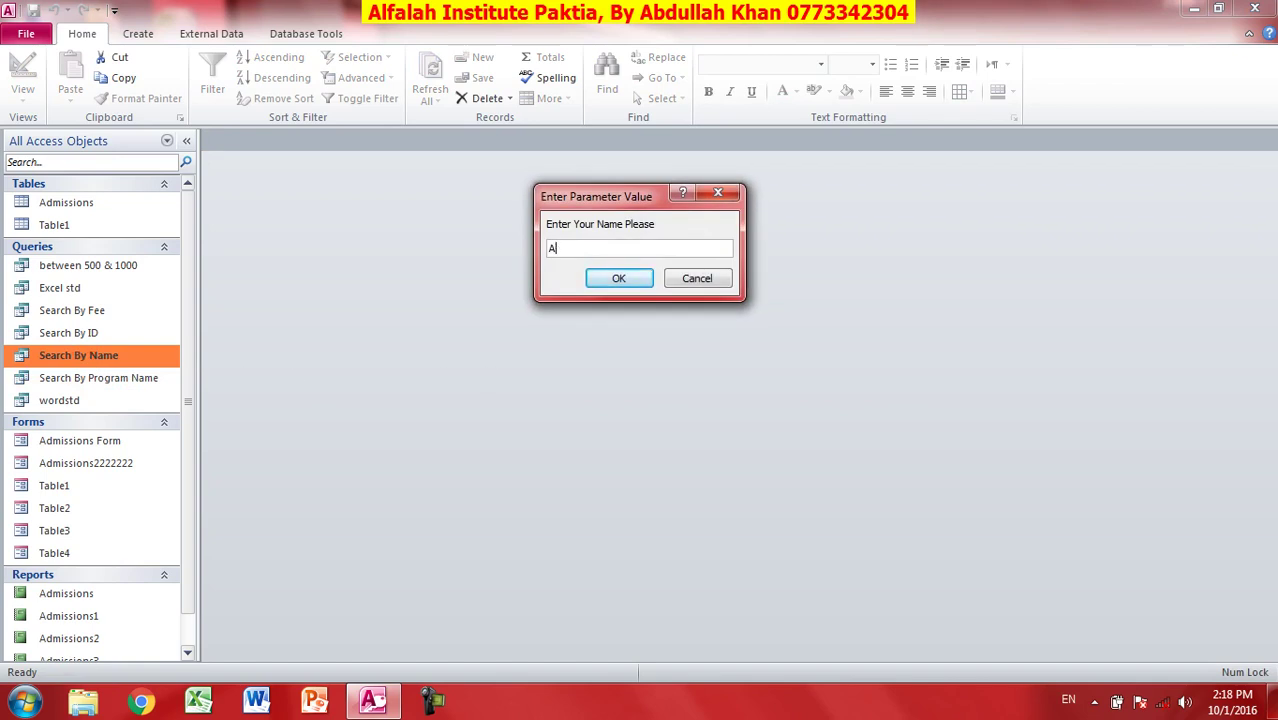
{"action": "key", "text": "Return"}
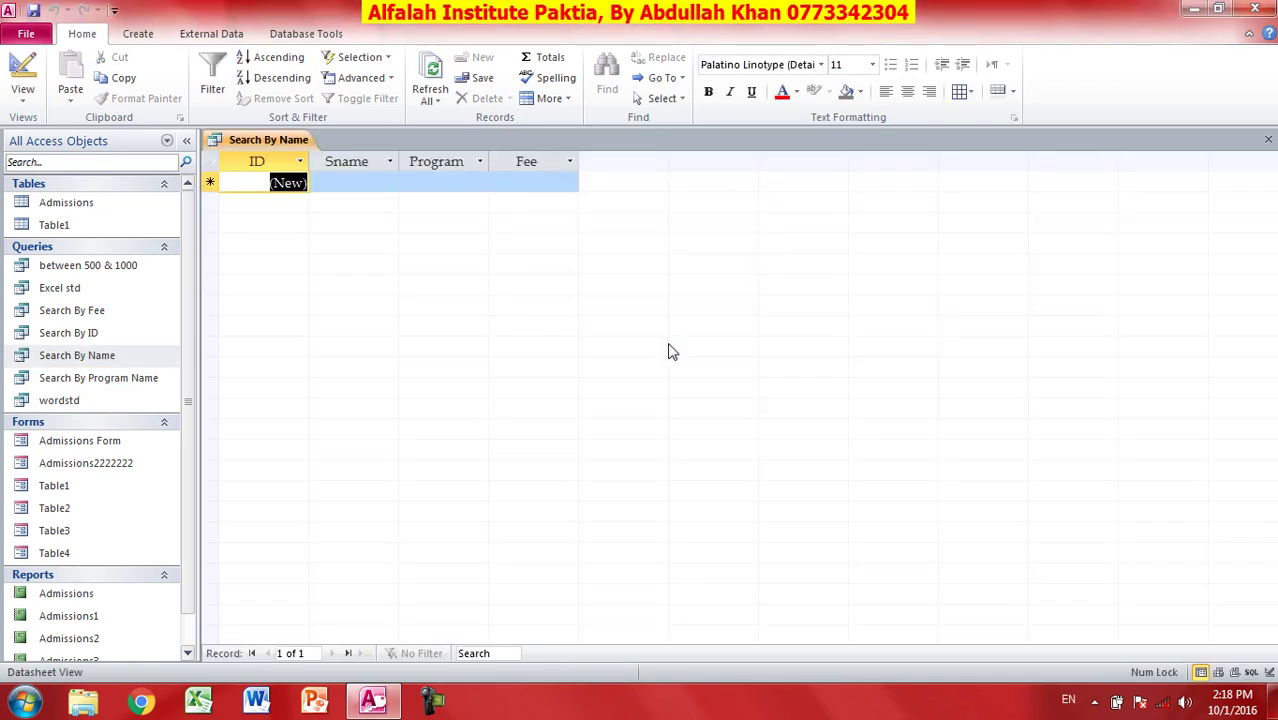
{"action": "left_click", "coordinate": [1268, 139]}
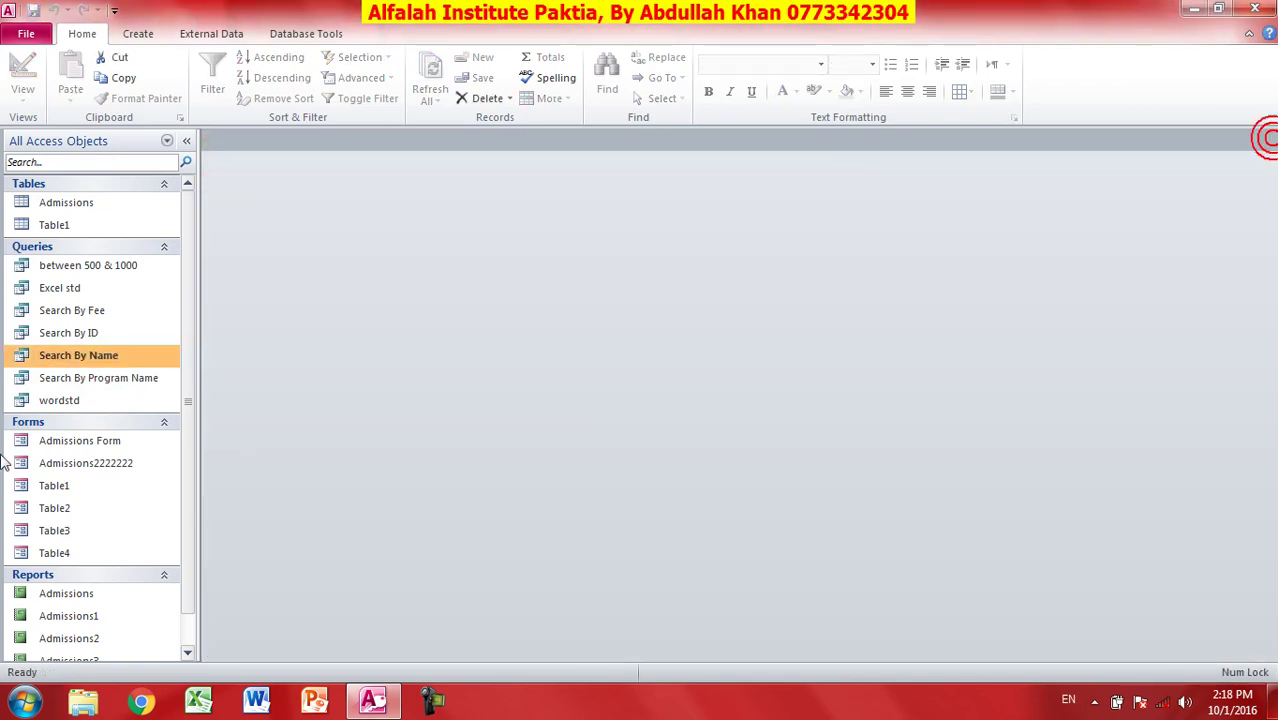
{"action": "double_click", "coordinate": [87, 357]}
{"action": "type", "text": "ai"}
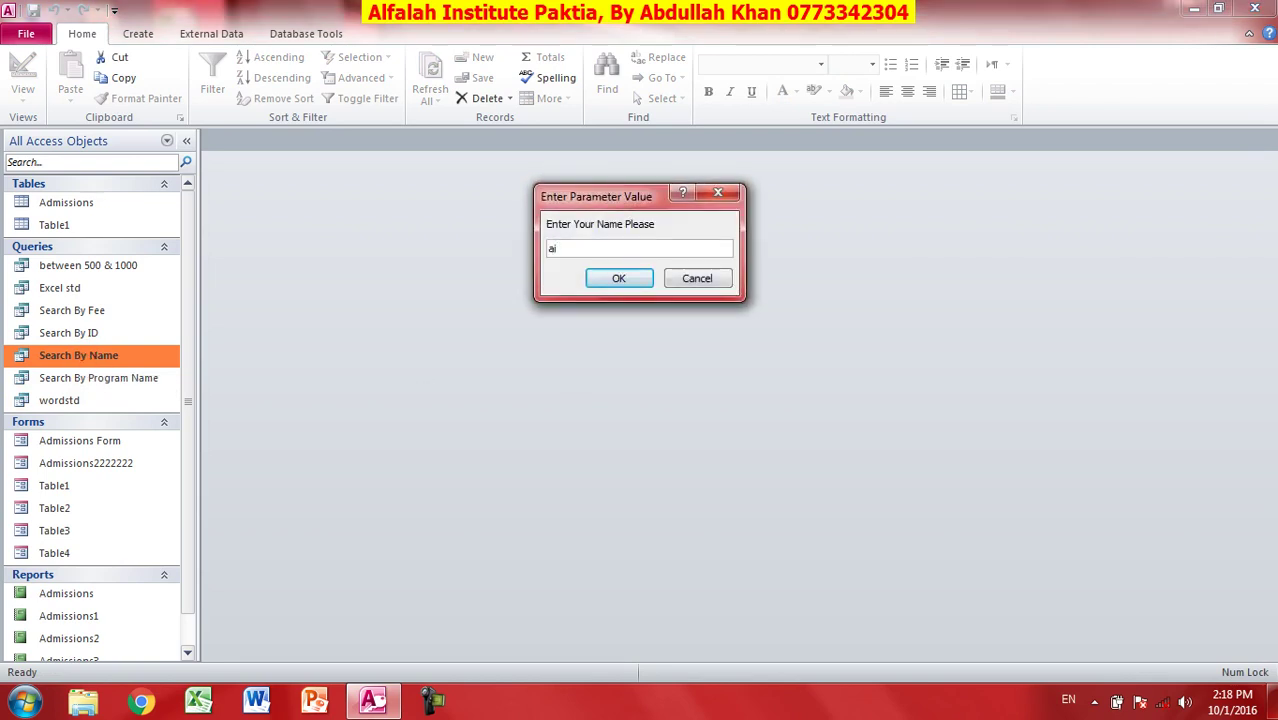
{"action": "key", "text": "Return"}
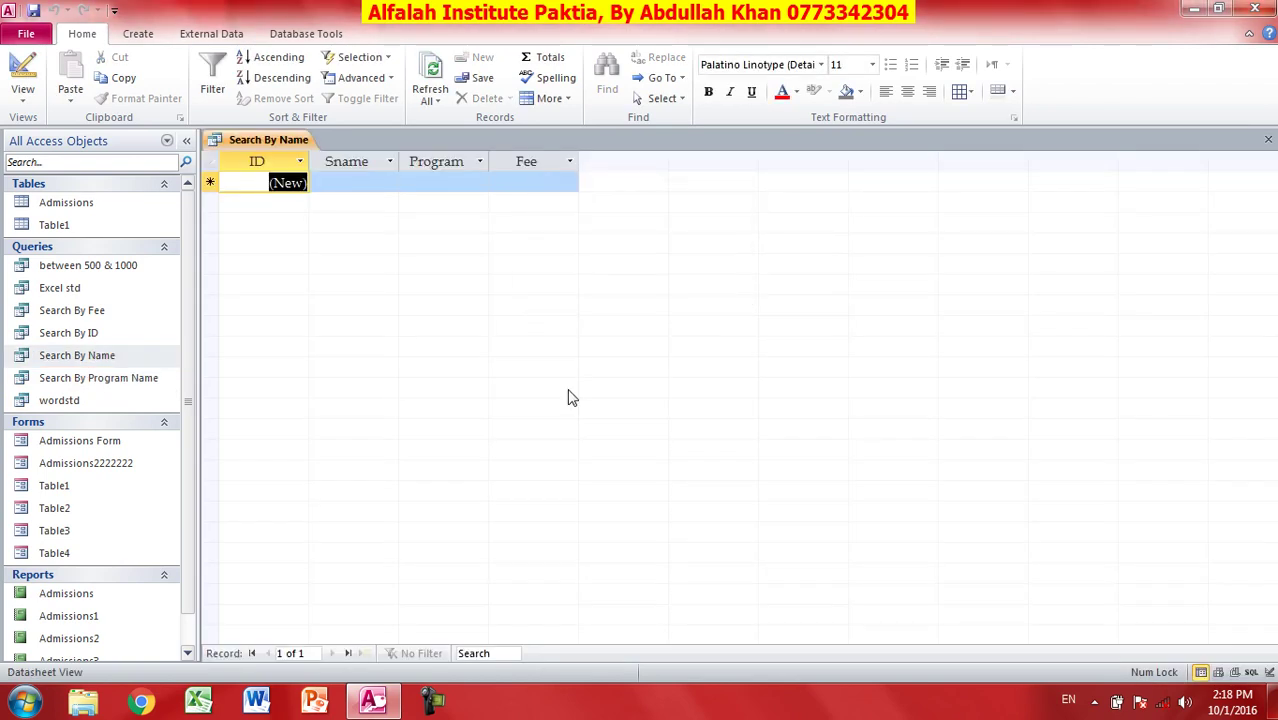
{"action": "left_click", "coordinate": [1268, 139]}
{"action": "double_click", "coordinate": [44, 362]}
{"action": "type", "text": "rash"}
{"action": "key", "text": "Return"}
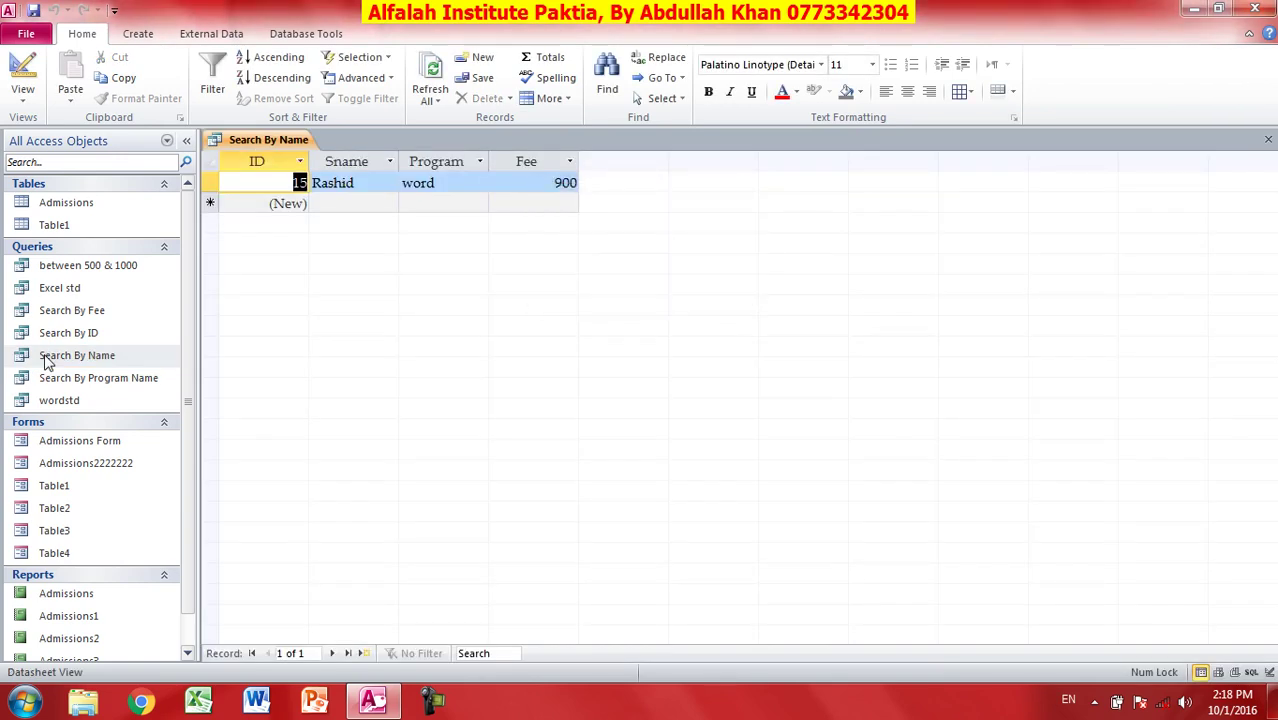
{"action": "left_click", "coordinate": [1268, 139]}
Run the Search By Program Name query for the program "windows" and close the result.
{"action": "double_click", "coordinate": [128, 378]}
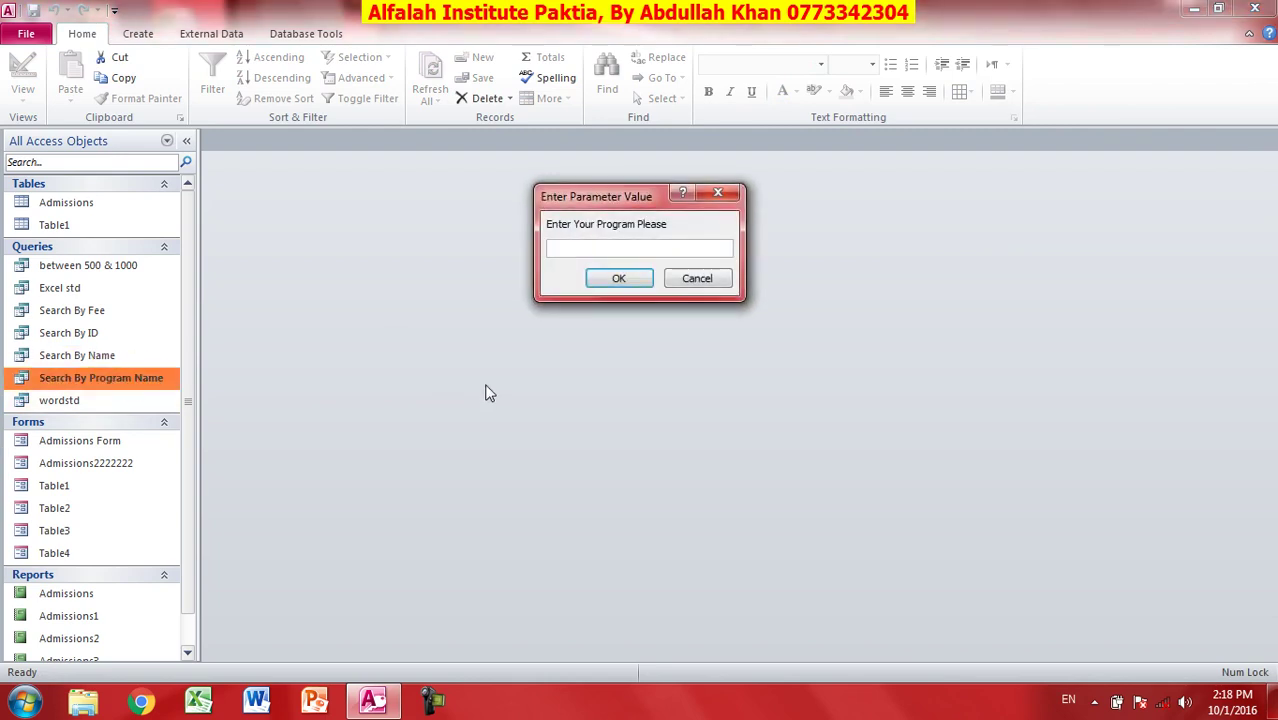
{"action": "type", "text": "windows"}
{"action": "key", "text": "Return"}
{"action": "left_click", "coordinate": [1268, 139]}
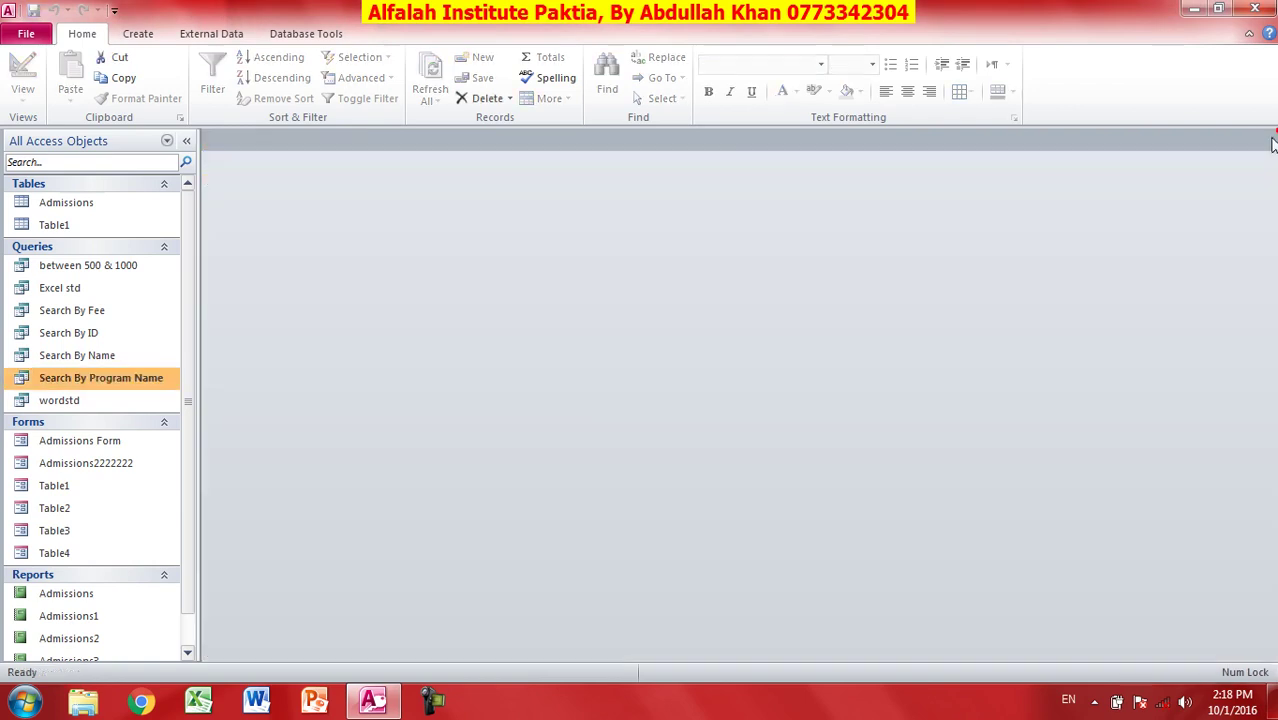
Run Search By Program Name for "word", compare its records with the wordstd query, and close both.
{"action": "double_click", "coordinate": [78, 388]}
{"action": "type", "text": "word"}
{"action": "key", "text": "Return"}
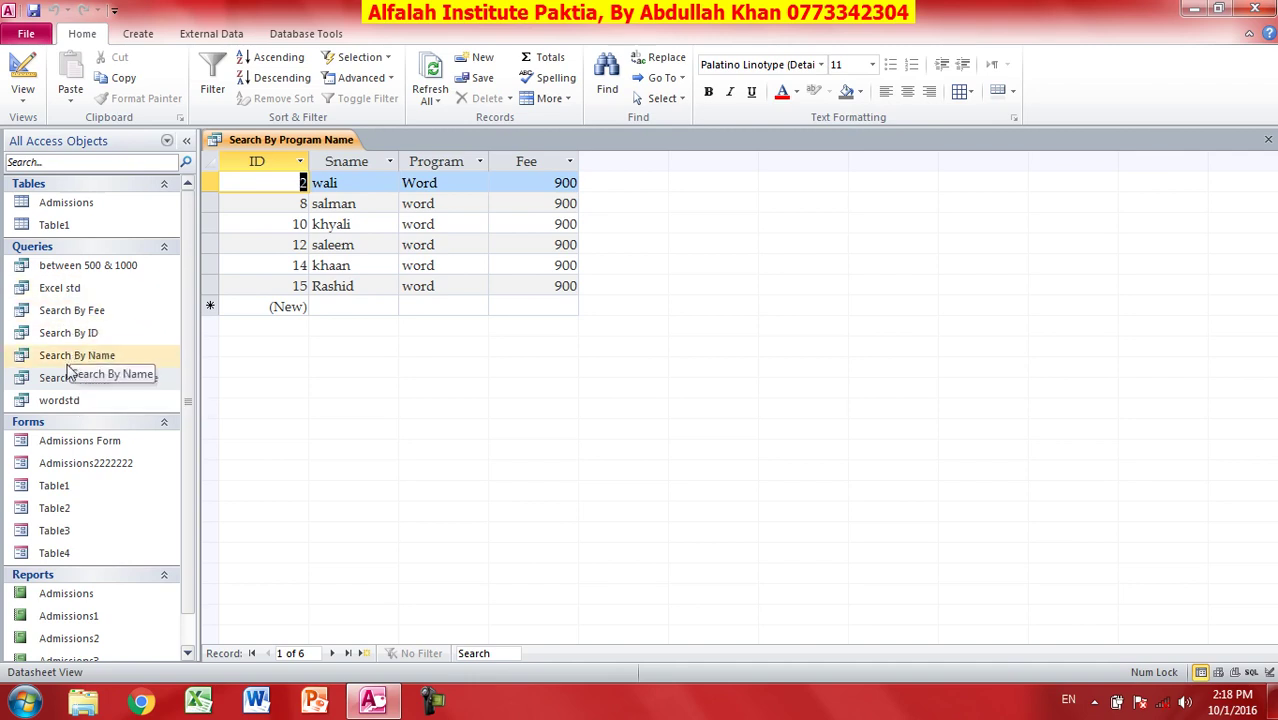
{"action": "double_click", "coordinate": [73, 407]}
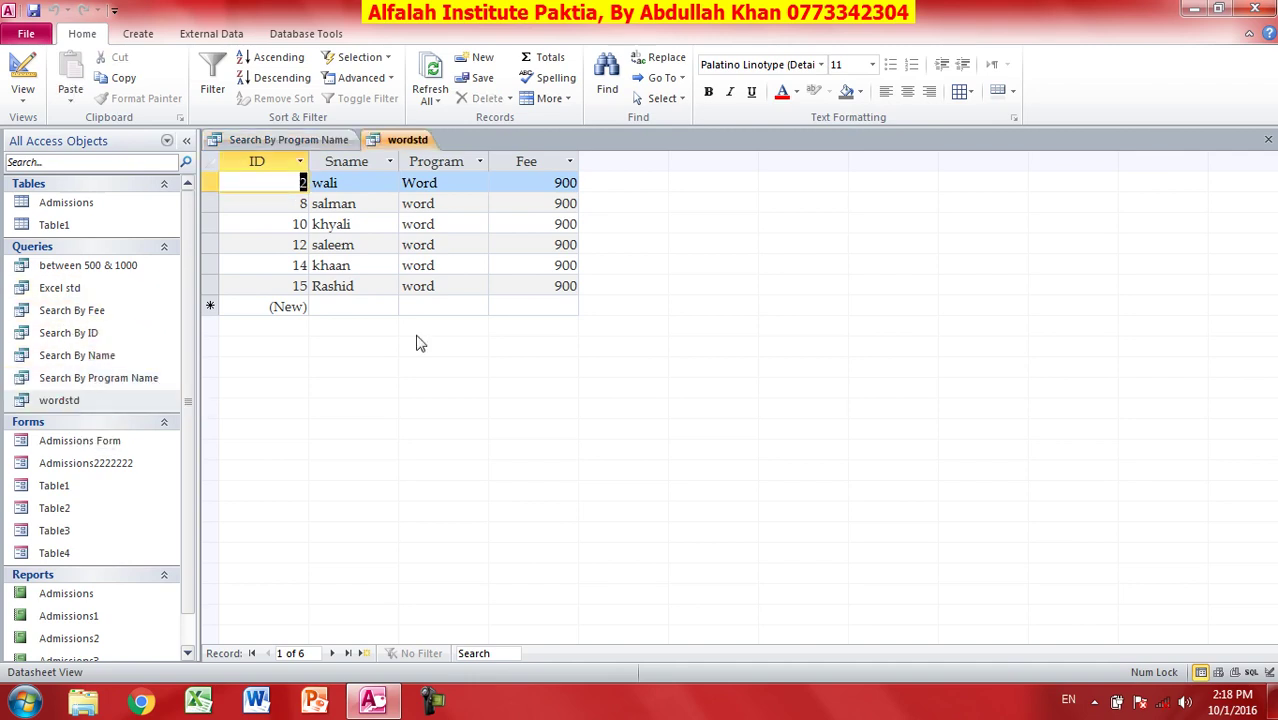
{"action": "left_click", "coordinate": [1268, 139]}
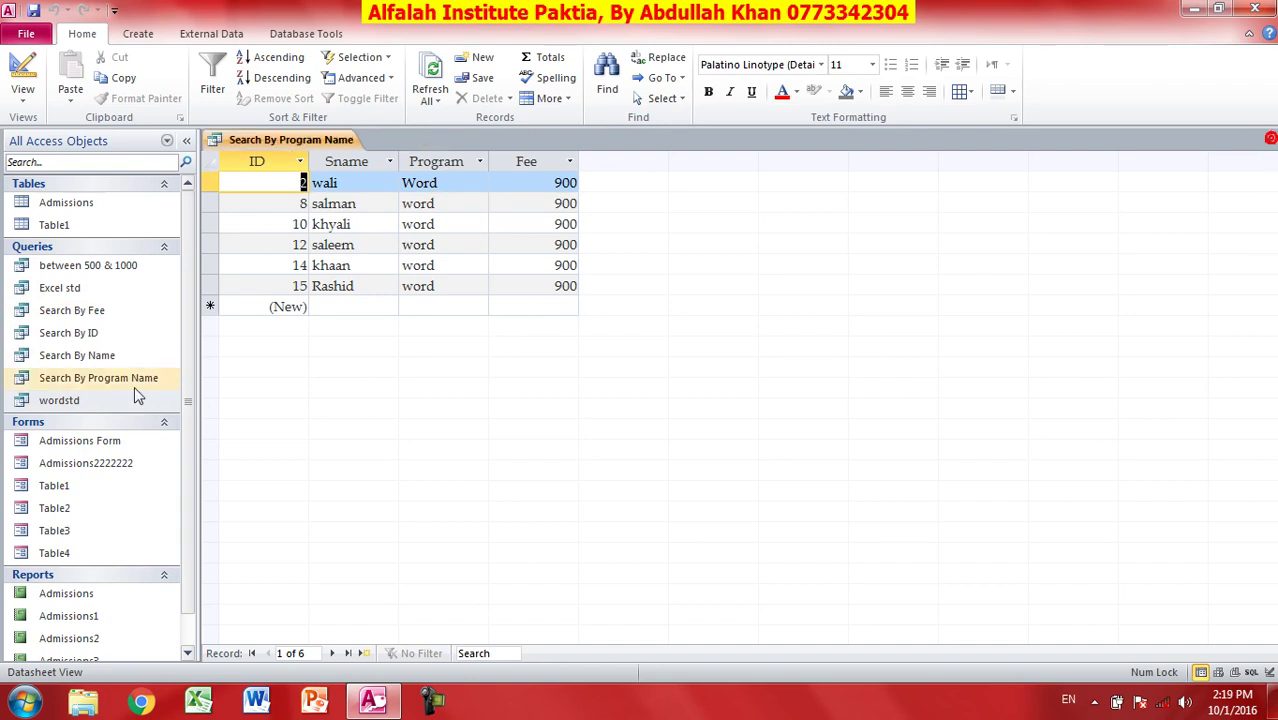
{"action": "left_click", "coordinate": [1268, 140]}
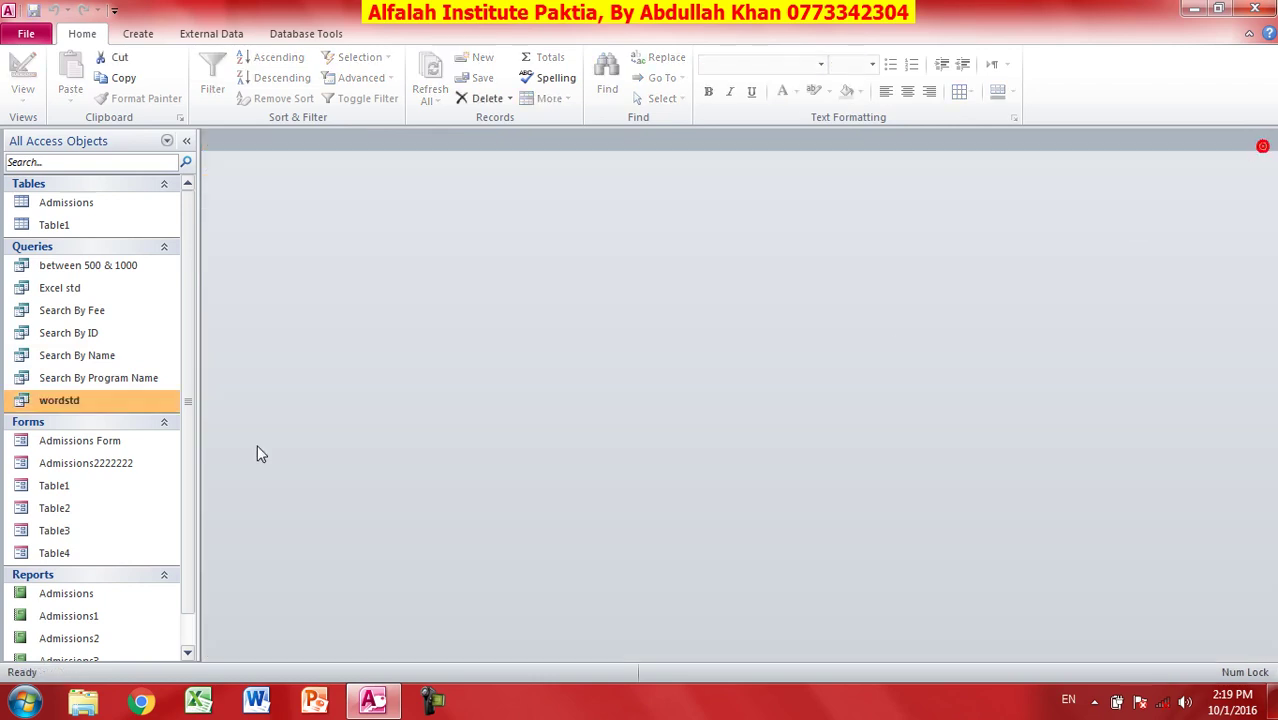
Run the Search By Program Name query for the program "excel" and close the result.
{"action": "double_click", "coordinate": [93, 383]}
{"action": "type", "text": "excel"}
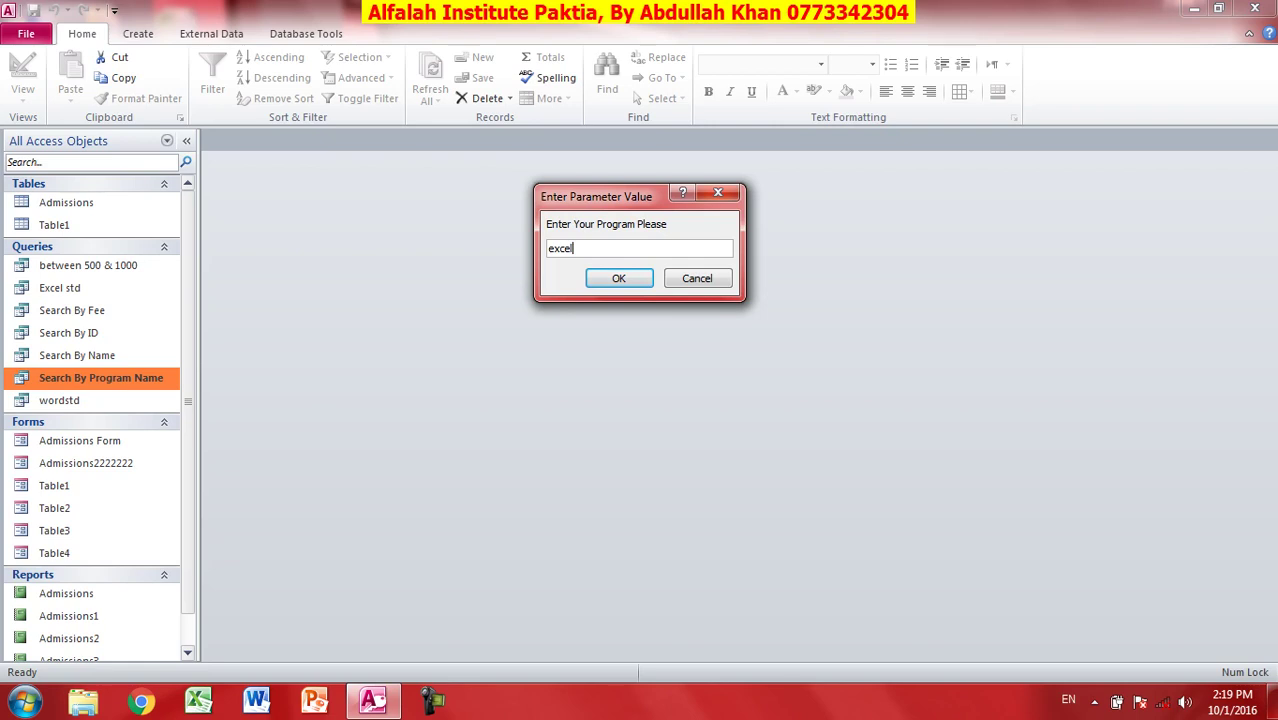
{"action": "key", "text": "Return"}
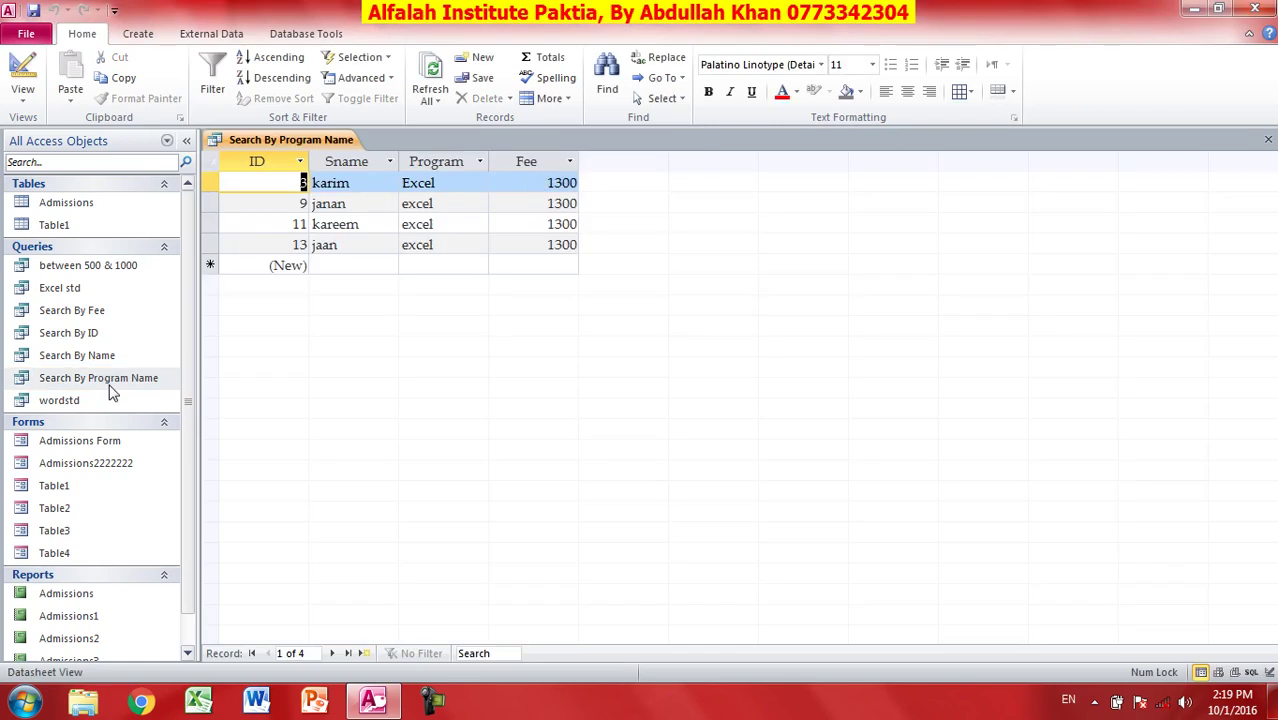
{"action": "right_click", "coordinate": [108, 384]}
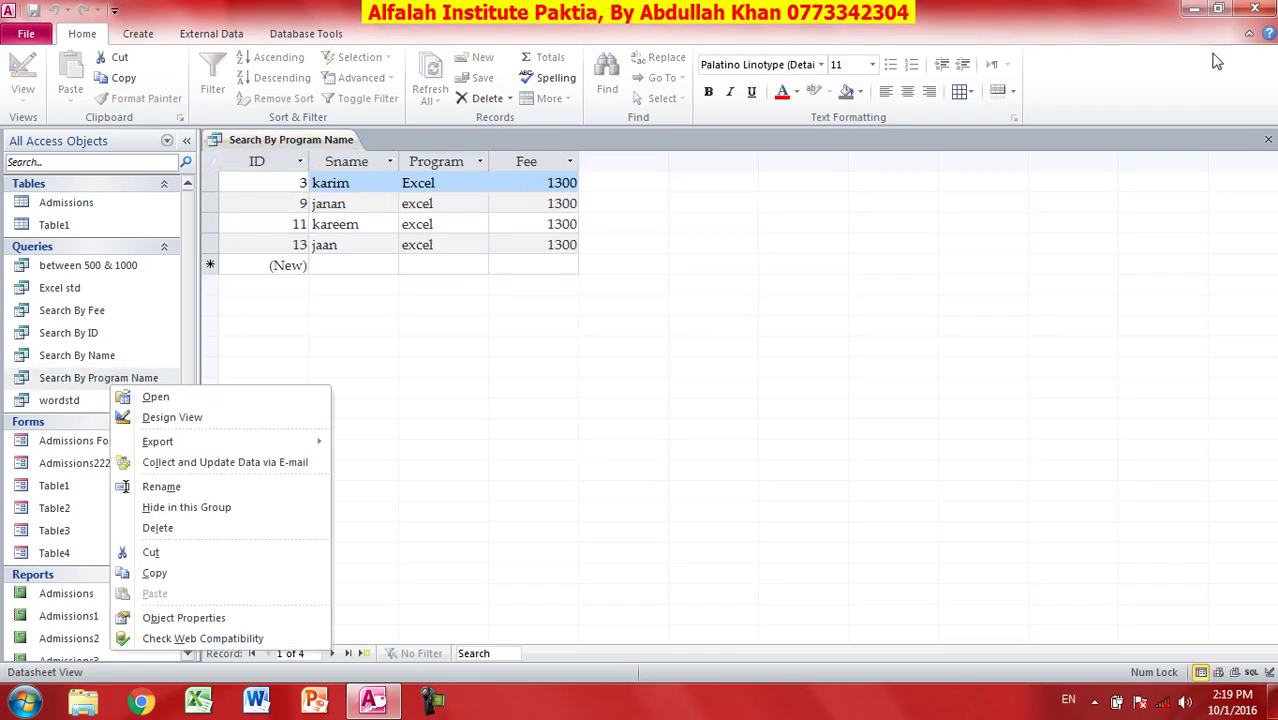
{"action": "left_click", "coordinate": [1266, 143]}
Run the Search By Fee query with a fee of 900 and close the result.
{"action": "left_click", "coordinate": [102, 400]}
{"action": "scroll", "coordinate": [134, 374], "scroll_direction": "down", "scroll_amount": 1}
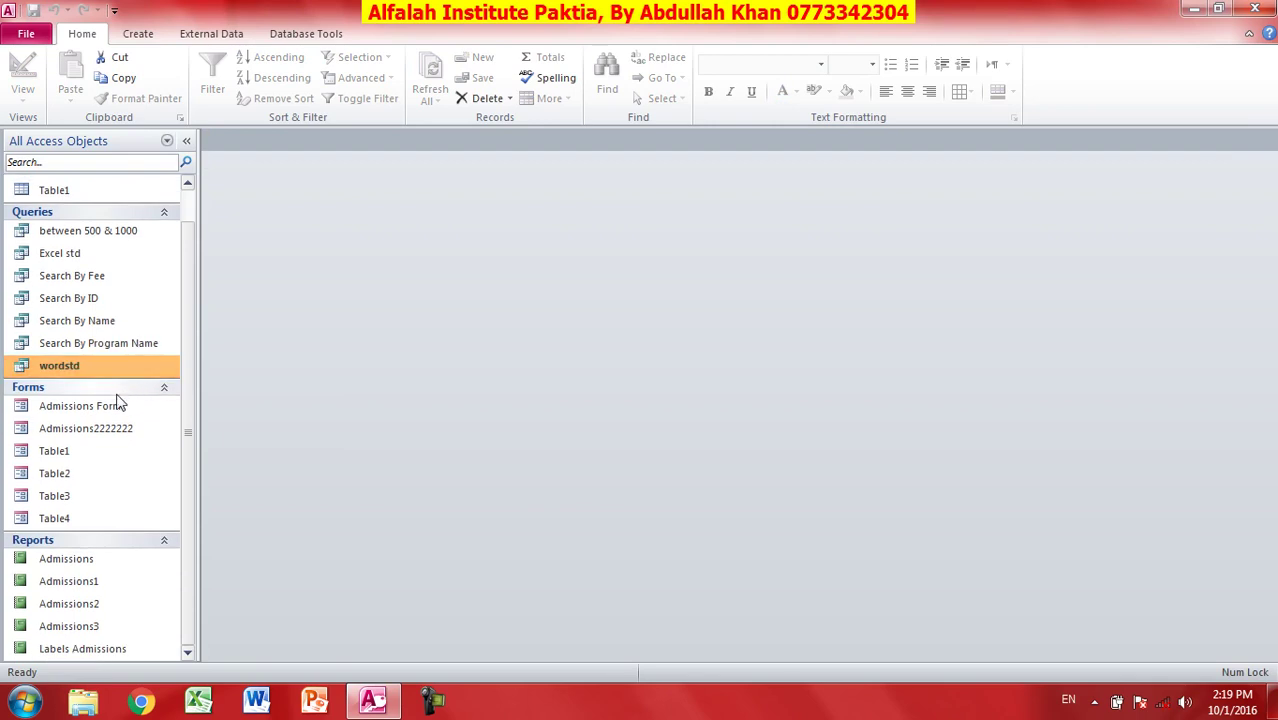
{"action": "double_click", "coordinate": [100, 276]}
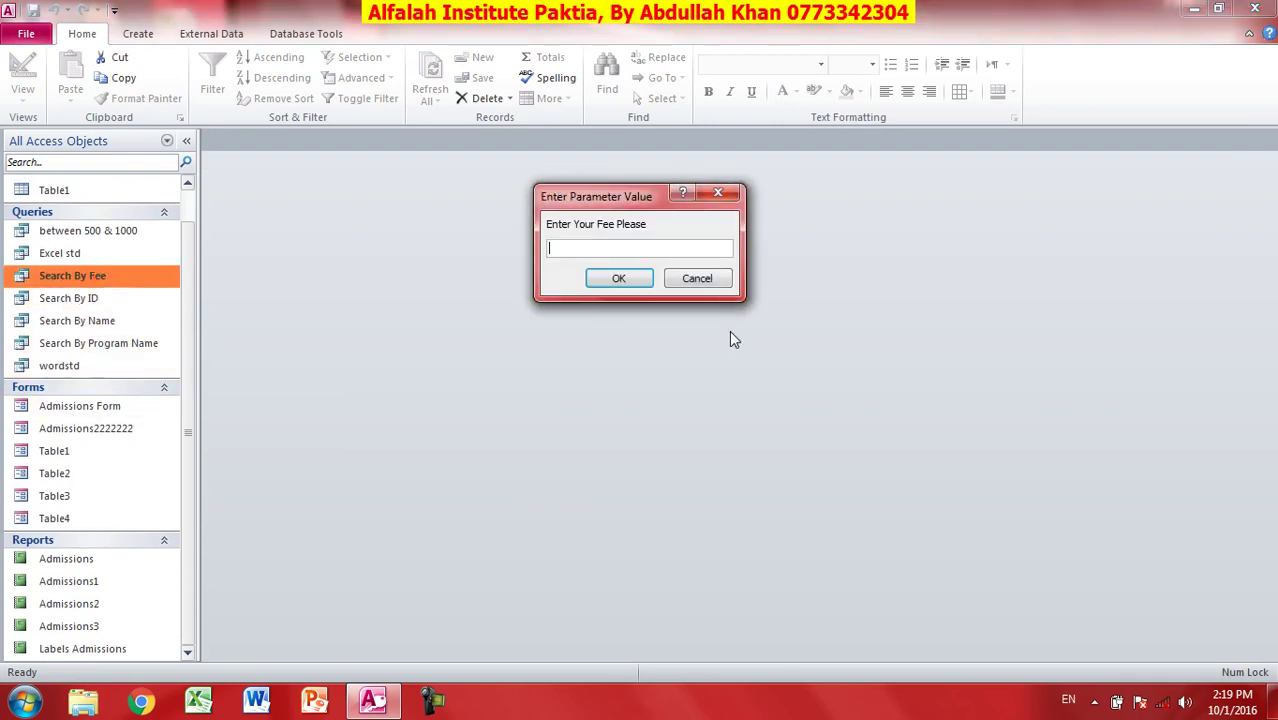
{"action": "type", "text": "900"}
{"action": "key", "text": "Return"}
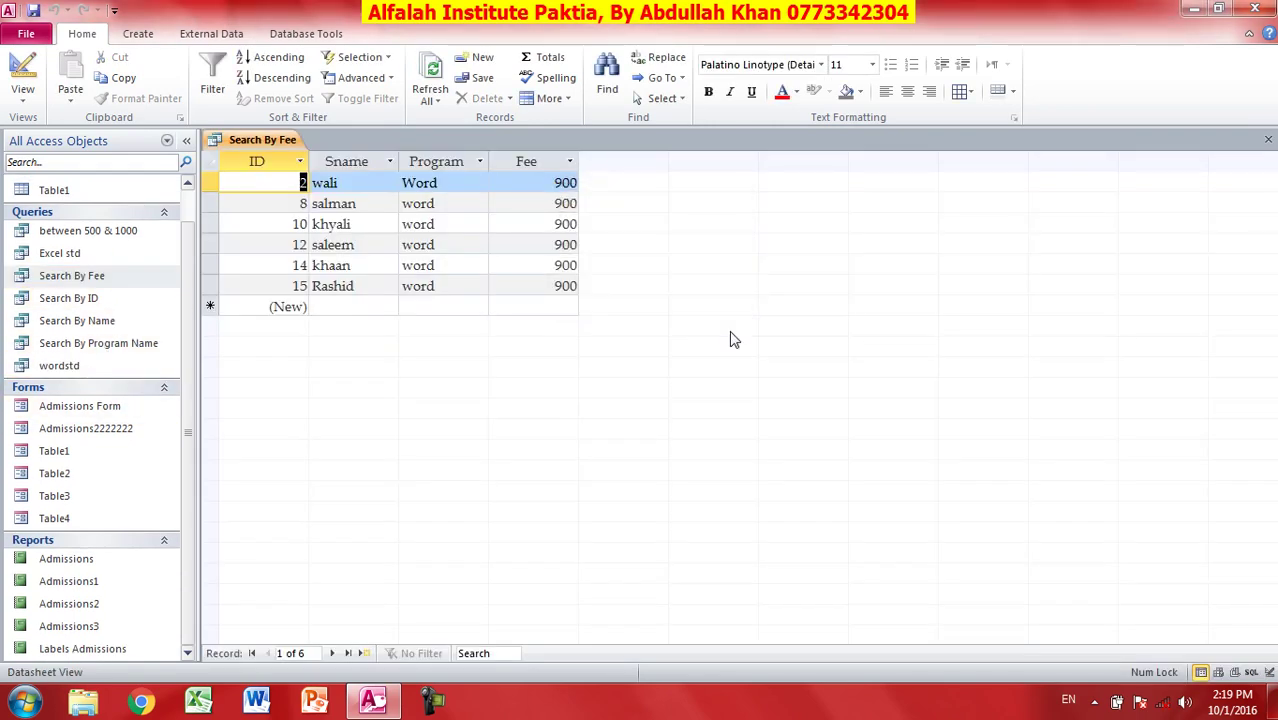
{"action": "left_click", "coordinate": [1268, 139]}
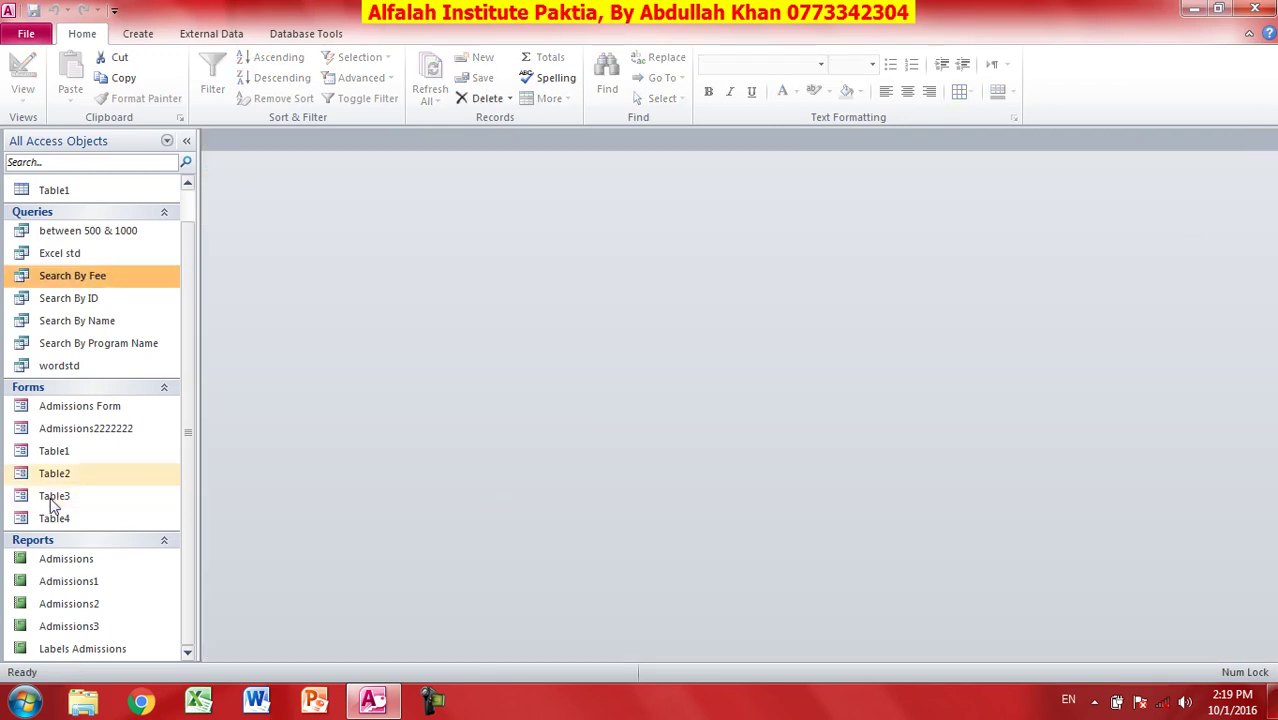
Create a new query in Design view with all fields of Table1 and set the Program criterion to "word".
{"action": "left_click", "coordinate": [138, 33]}
{"action": "left_click", "coordinate": [274, 88]}
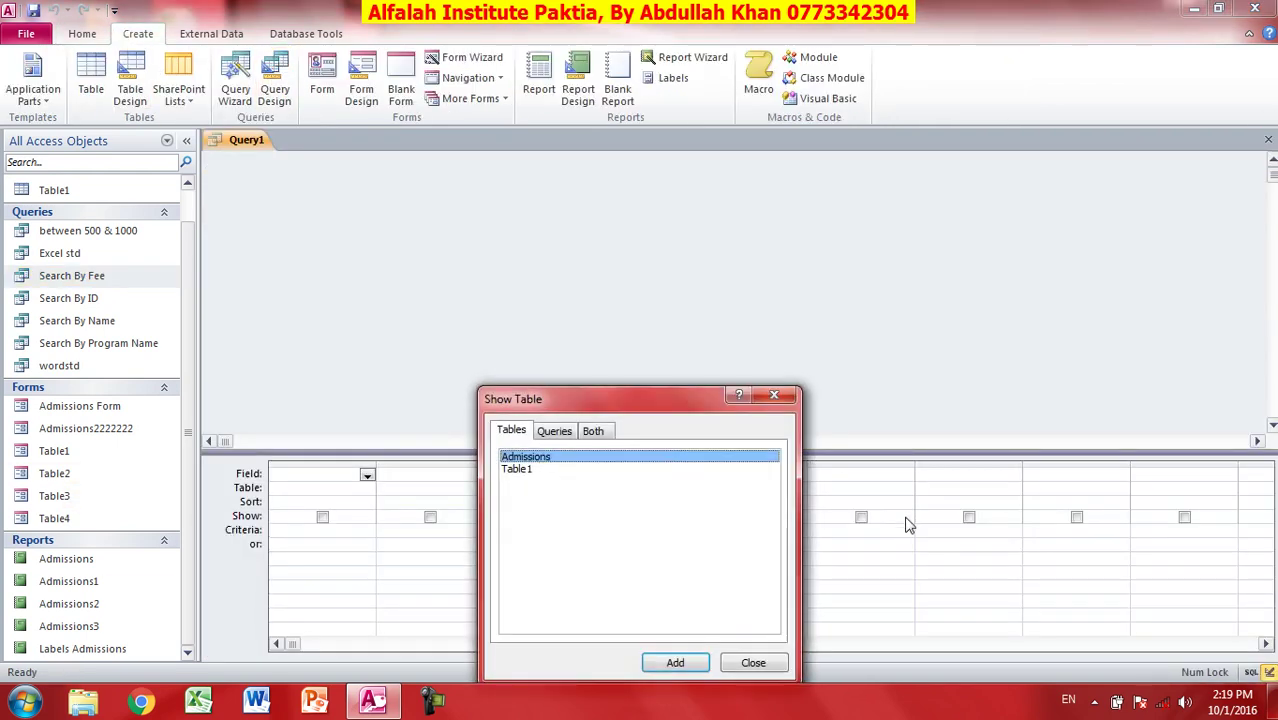
{"action": "double_click", "coordinate": [534, 470]}
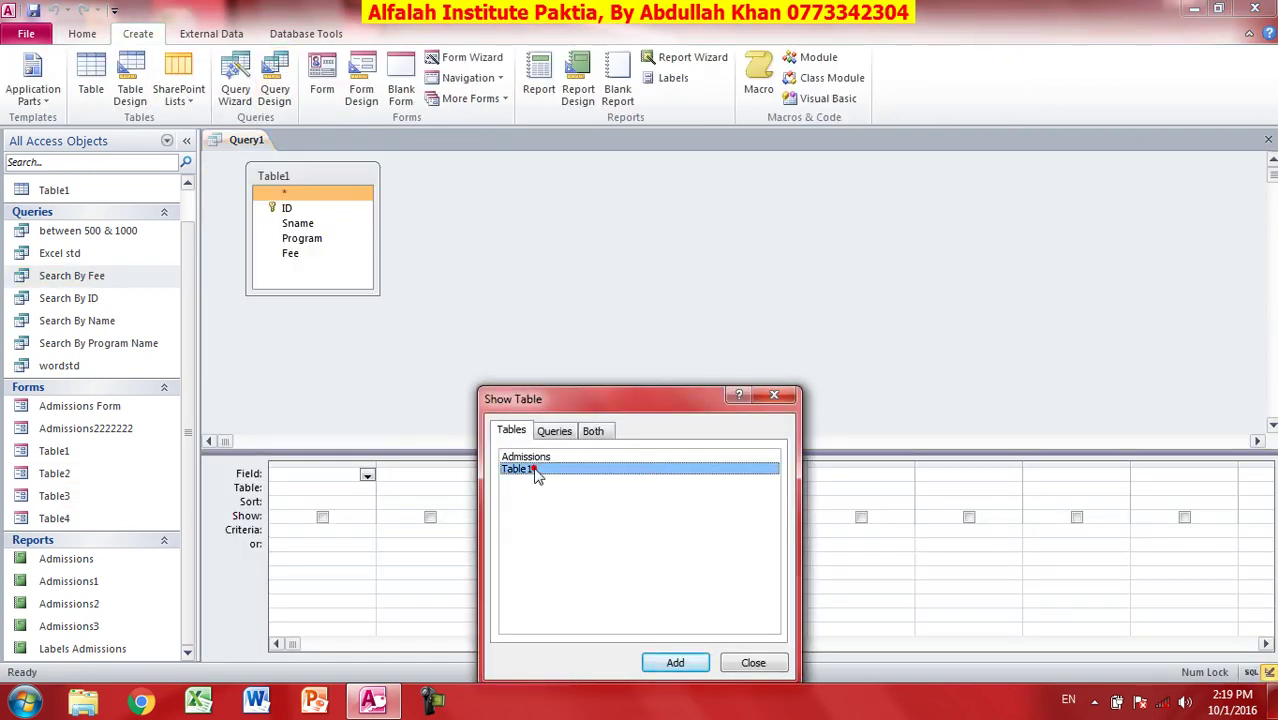
{"action": "left_click", "coordinate": [753, 662]}
{"action": "double_click", "coordinate": [337, 180]}
{"action": "left_click_drag", "start_coordinate": [335, 200], "coordinate": [337, 474]}
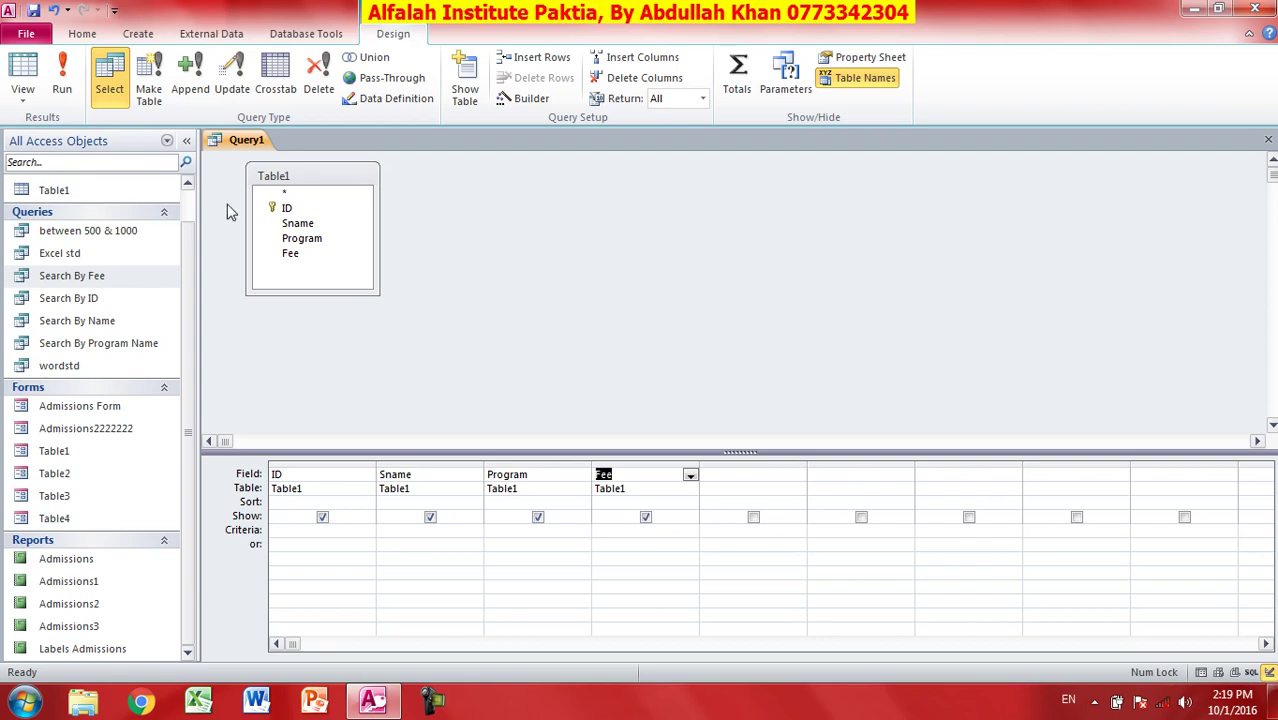
{"action": "left_click", "coordinate": [520, 530]}
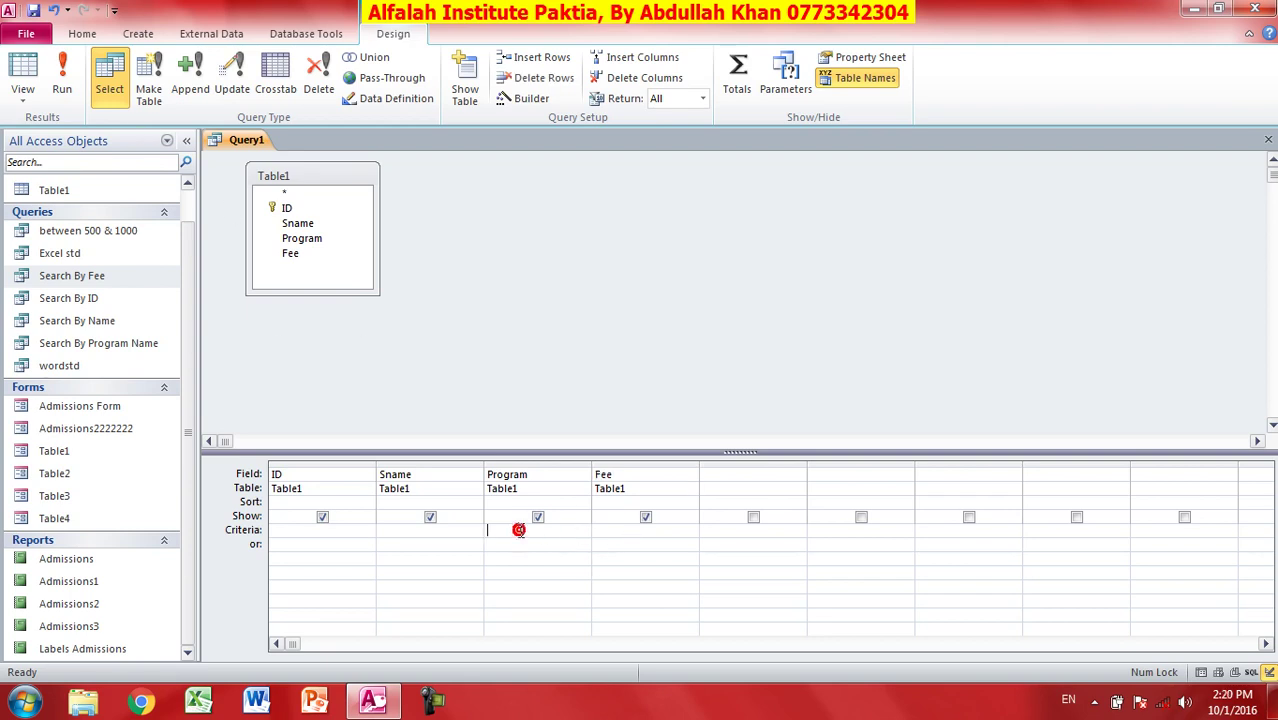
{"action": "type", "text": "word"}
Convert the query to a make-table query that creates "Word Students" in the current database, and run it.
{"action": "left_click", "coordinate": [153, 96]}
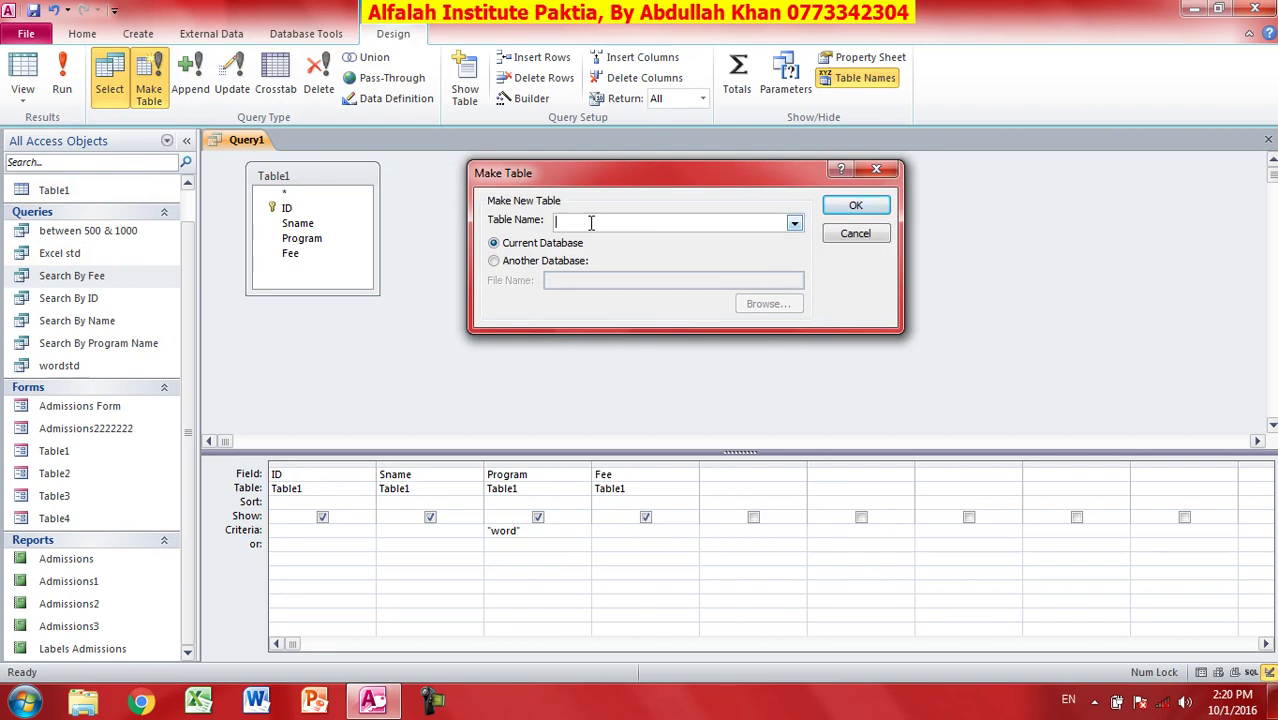
{"action": "type", "text": "Word Students"}
{"action": "left_click", "coordinate": [857, 207]}
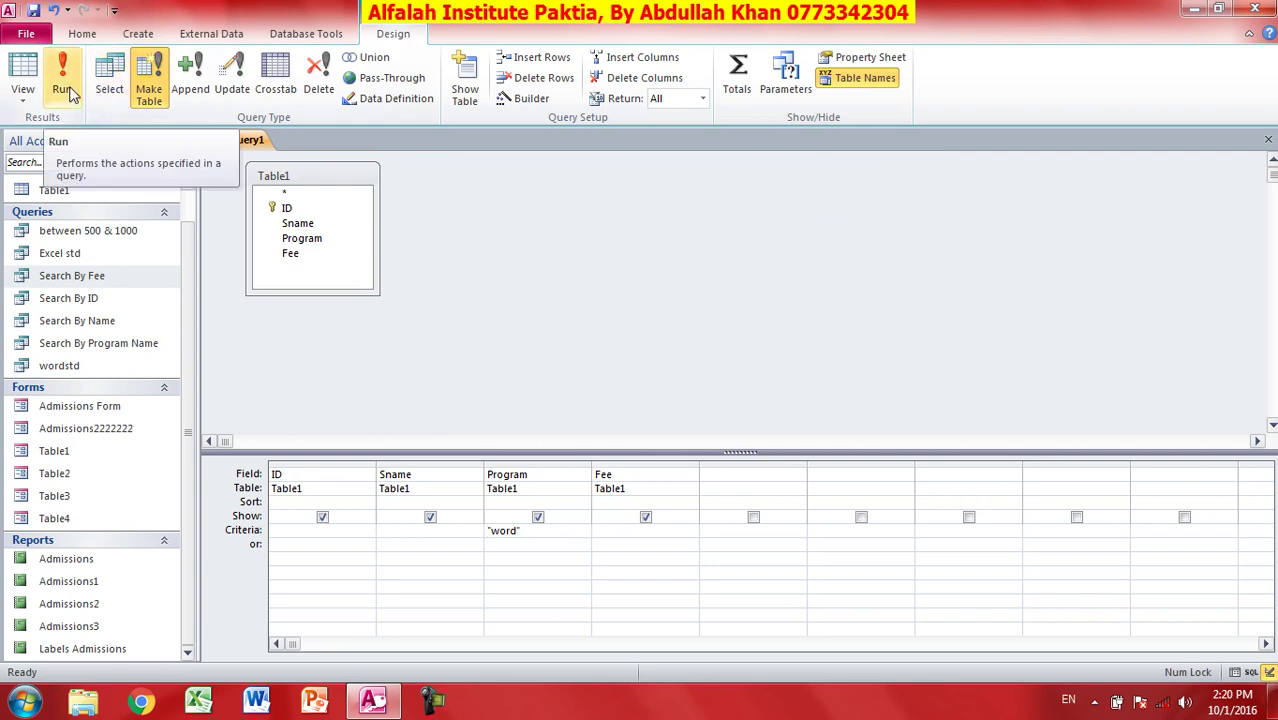
{"action": "left_click", "coordinate": [62, 90]}
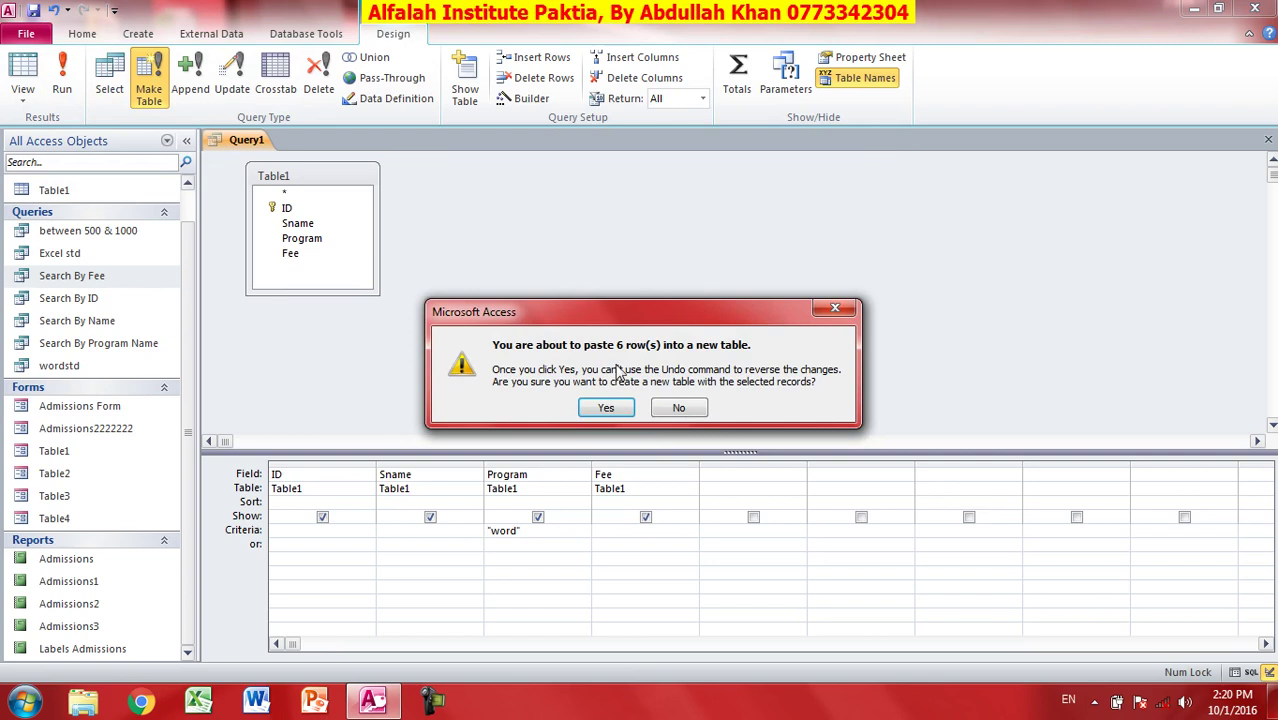
{"action": "left_click", "coordinate": [608, 407]}
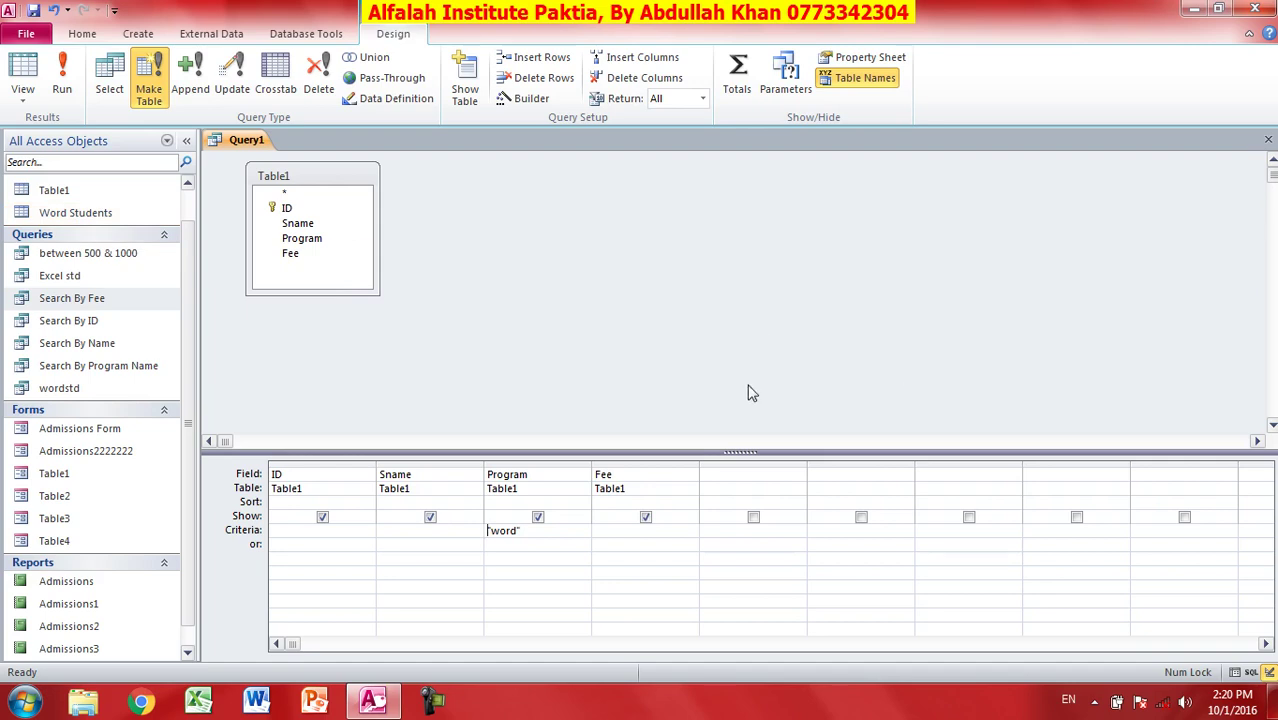
Save the make-table query under the name "Word Students q".
{"action": "key", "text": "ctrl+s"}
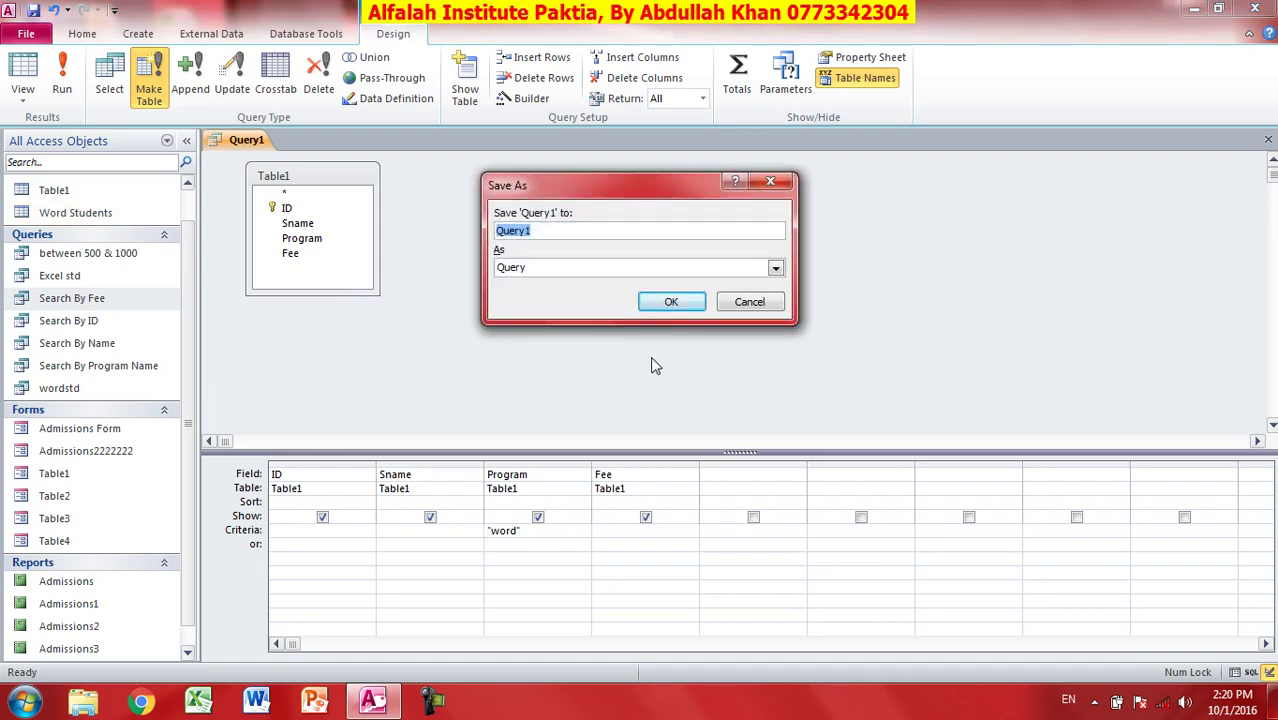
{"action": "type", "text": "Wro"}
{"action": "type", "text": "d Students"}
{"action": "key", "text": "Return"}
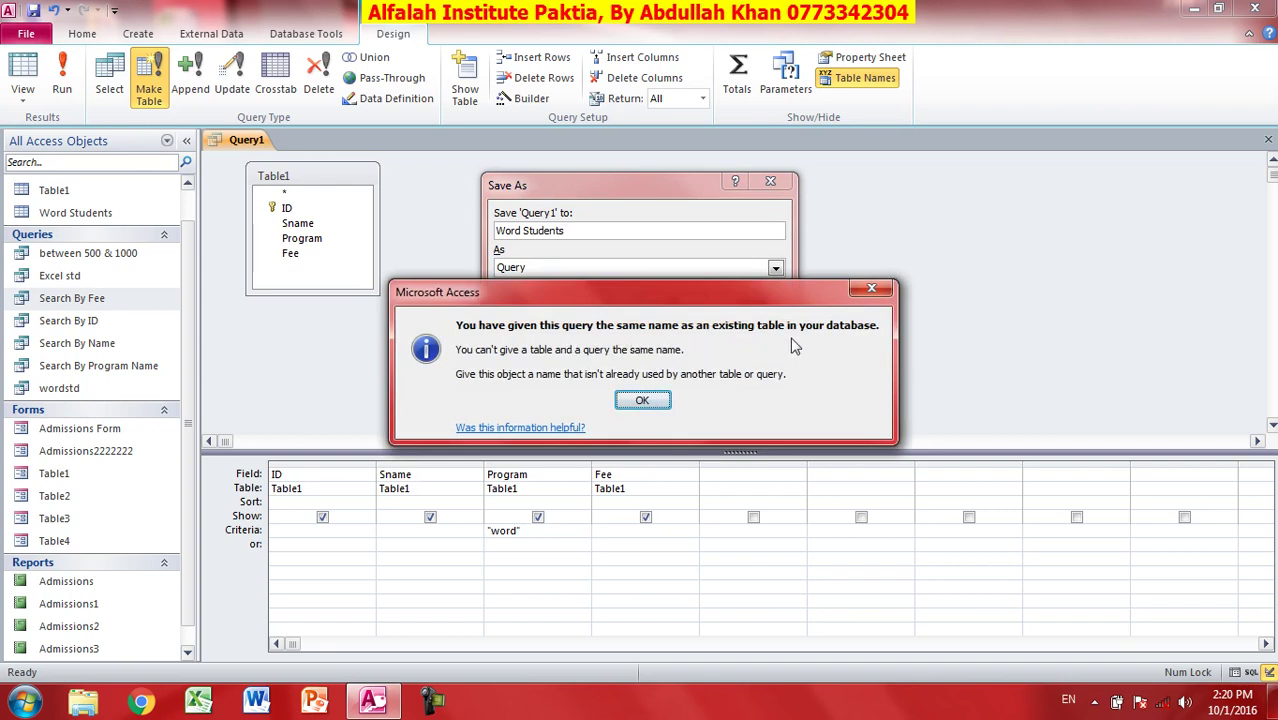
{"action": "left_click", "coordinate": [645, 400]}
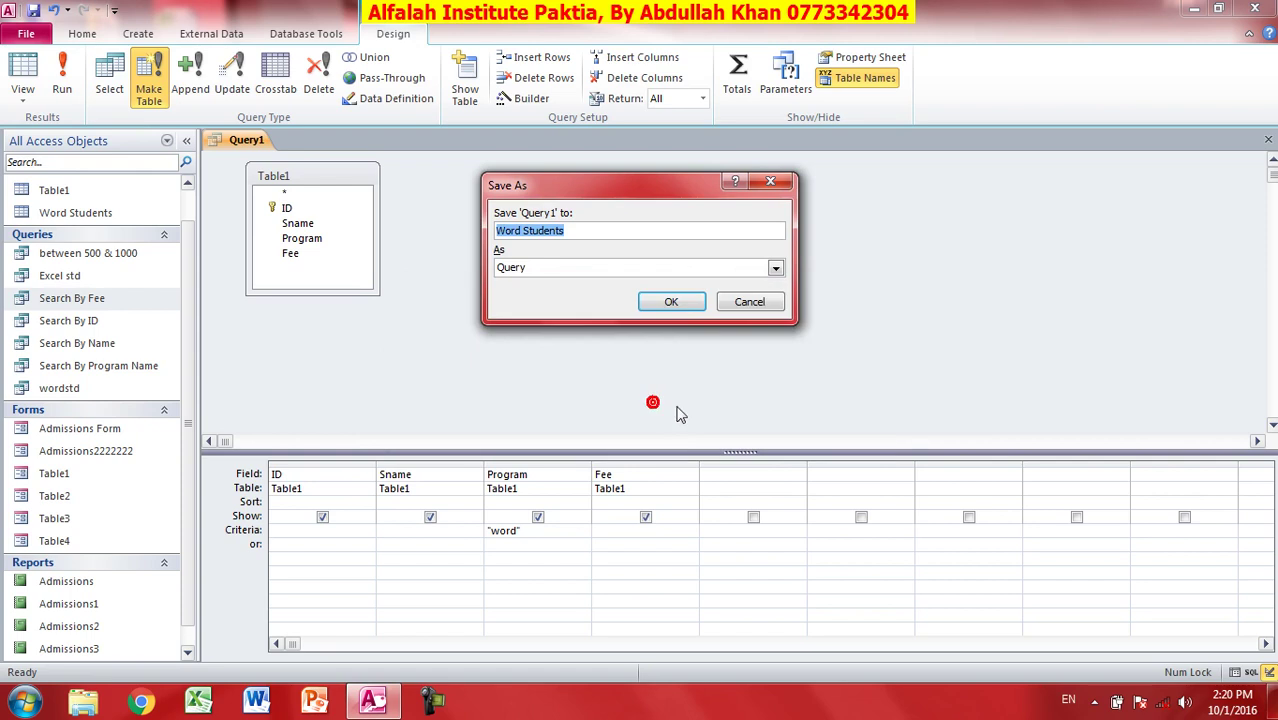
{"action": "left_click", "coordinate": [567, 229]}
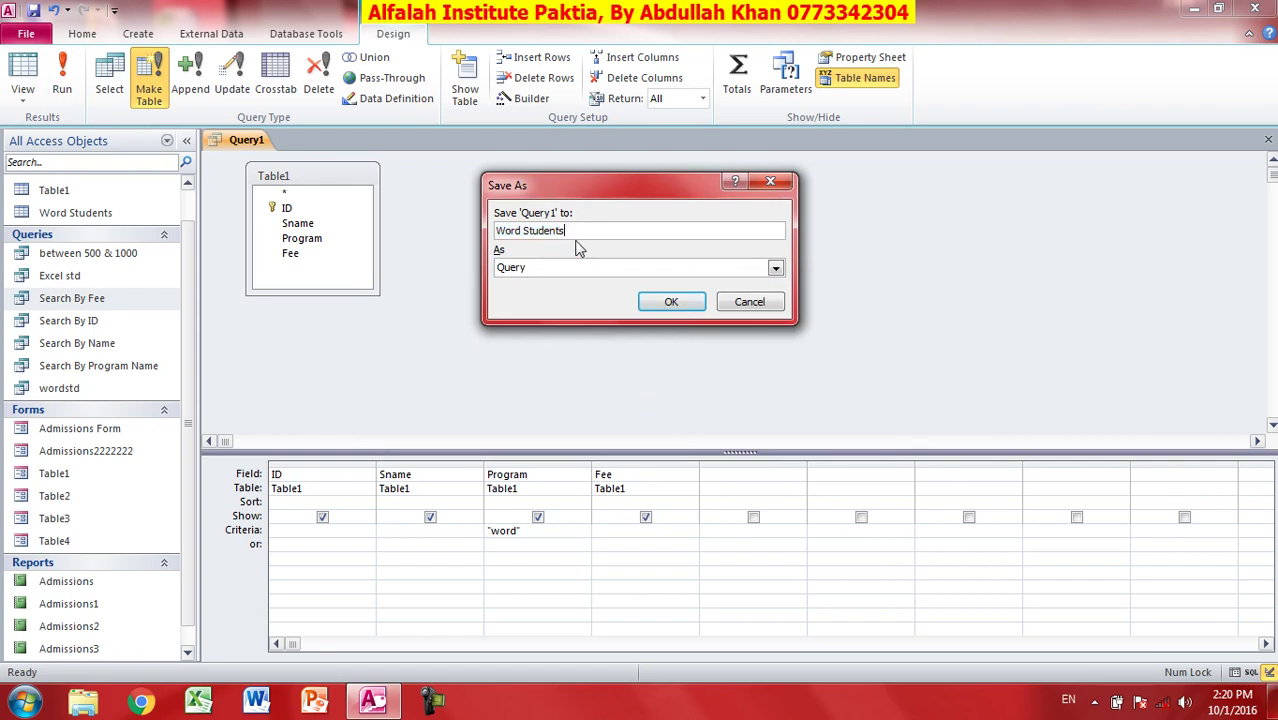
{"action": "type", "text": "q"}
{"action": "left_click", "coordinate": [669, 301]}
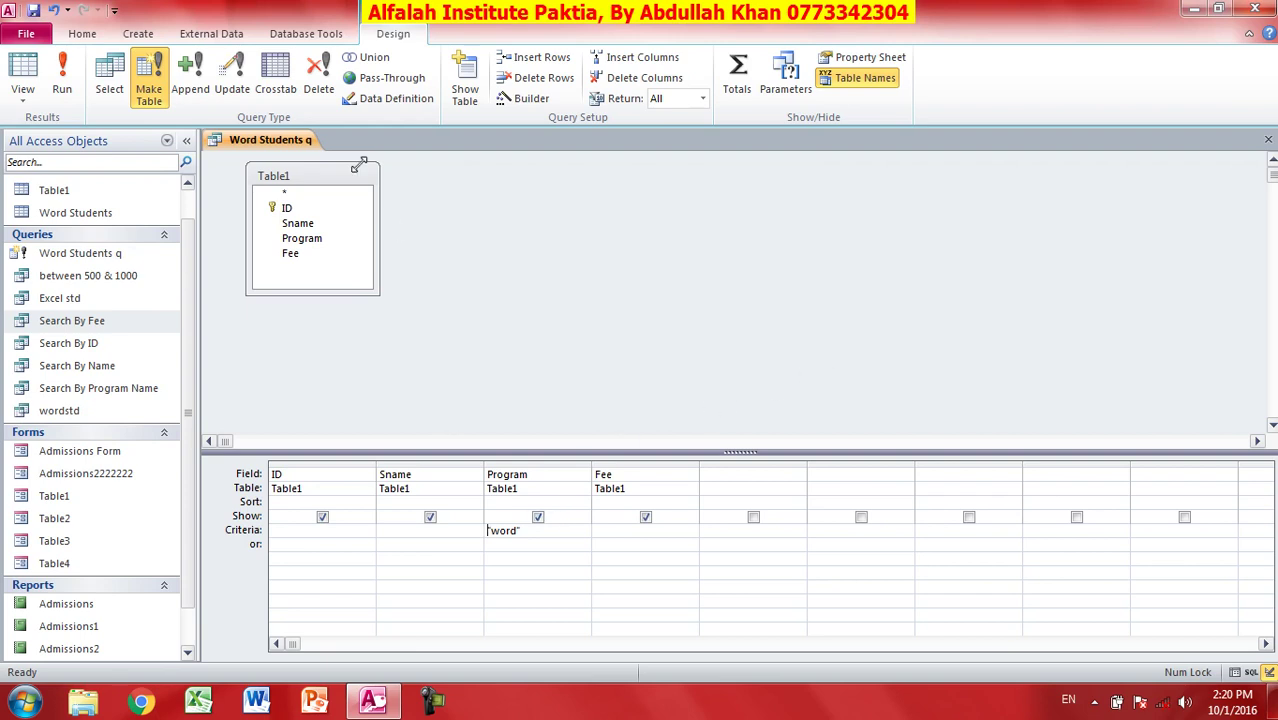
Change the Program criterion to "Excel" and set the make-table target to "Excel Students" in the current database.
{"action": "left_click_drag", "start_coordinate": [523, 531], "coordinate": [474, 531]}
{"action": "type", "text": "Excel"}
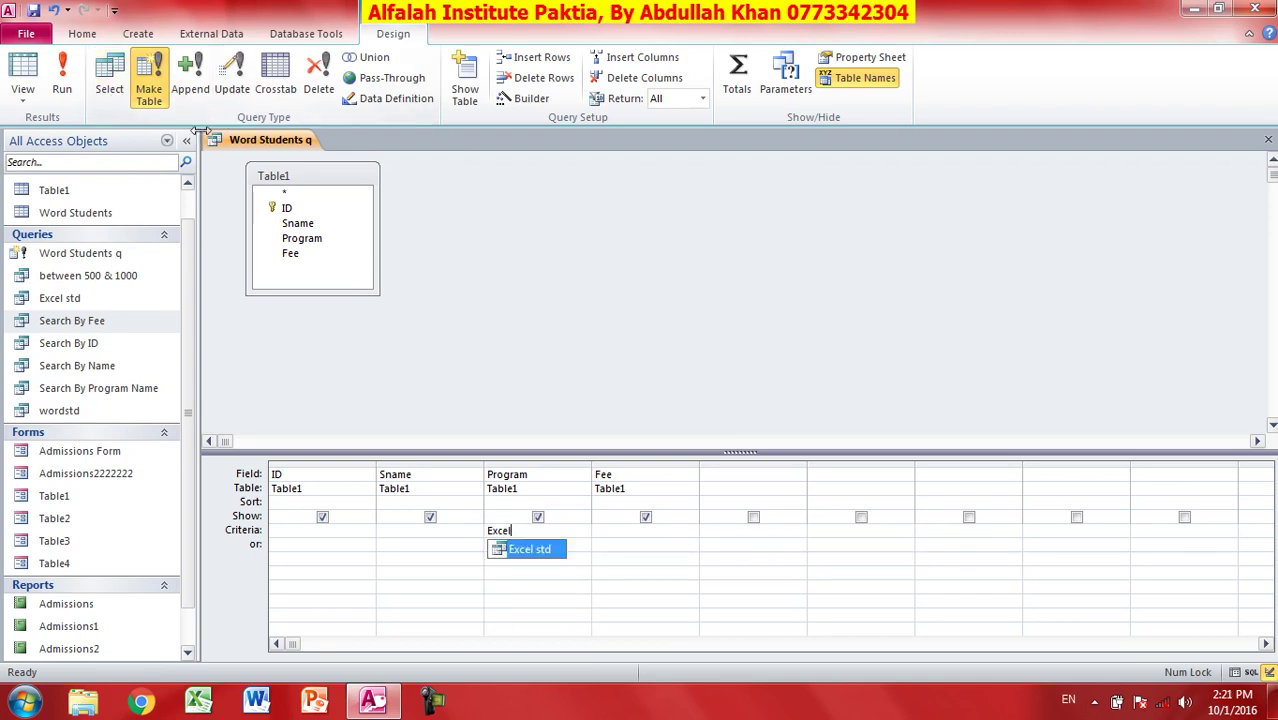
{"action": "left_click", "coordinate": [150, 95]}
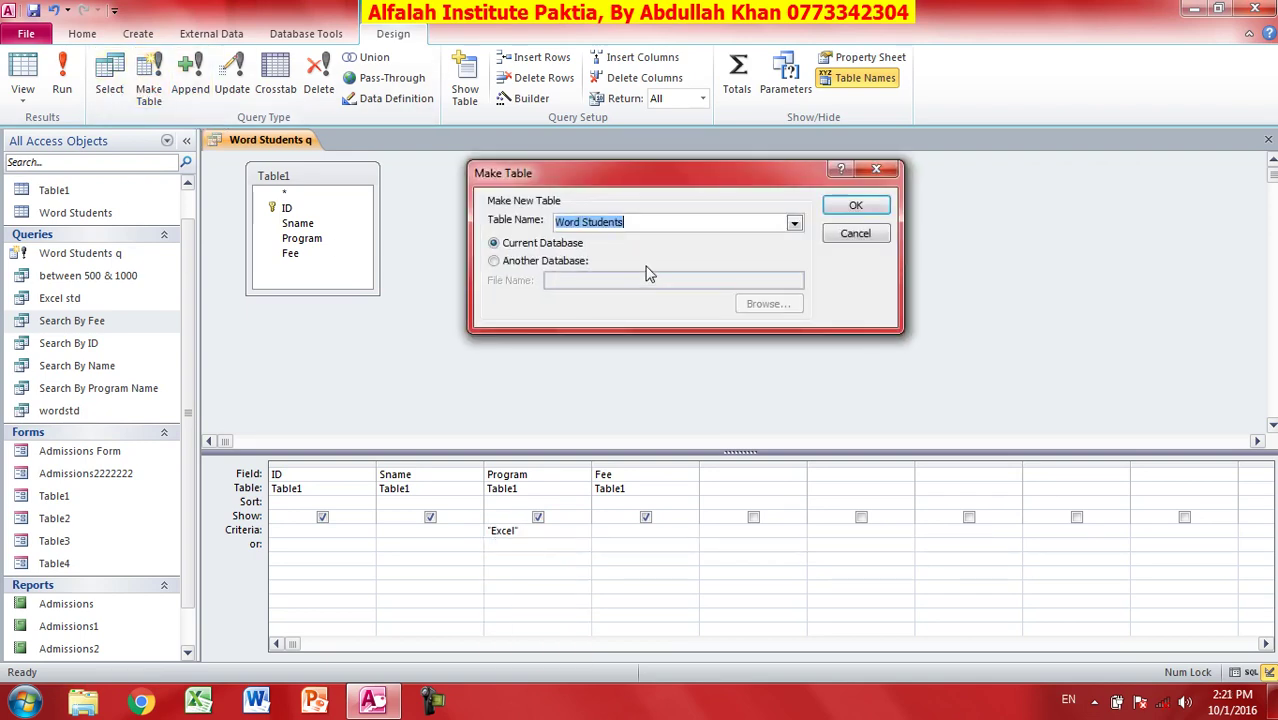
{"action": "type", "text": "Excel Students"}
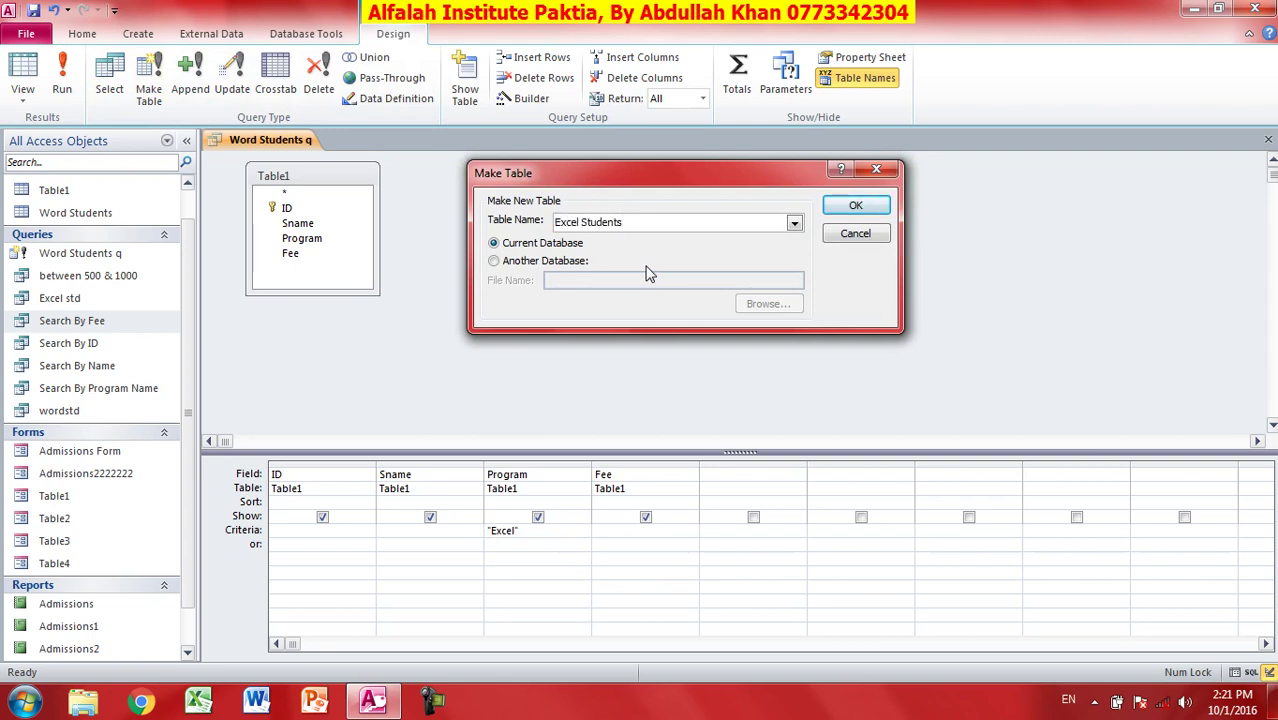
{"action": "key", "text": "Return"}
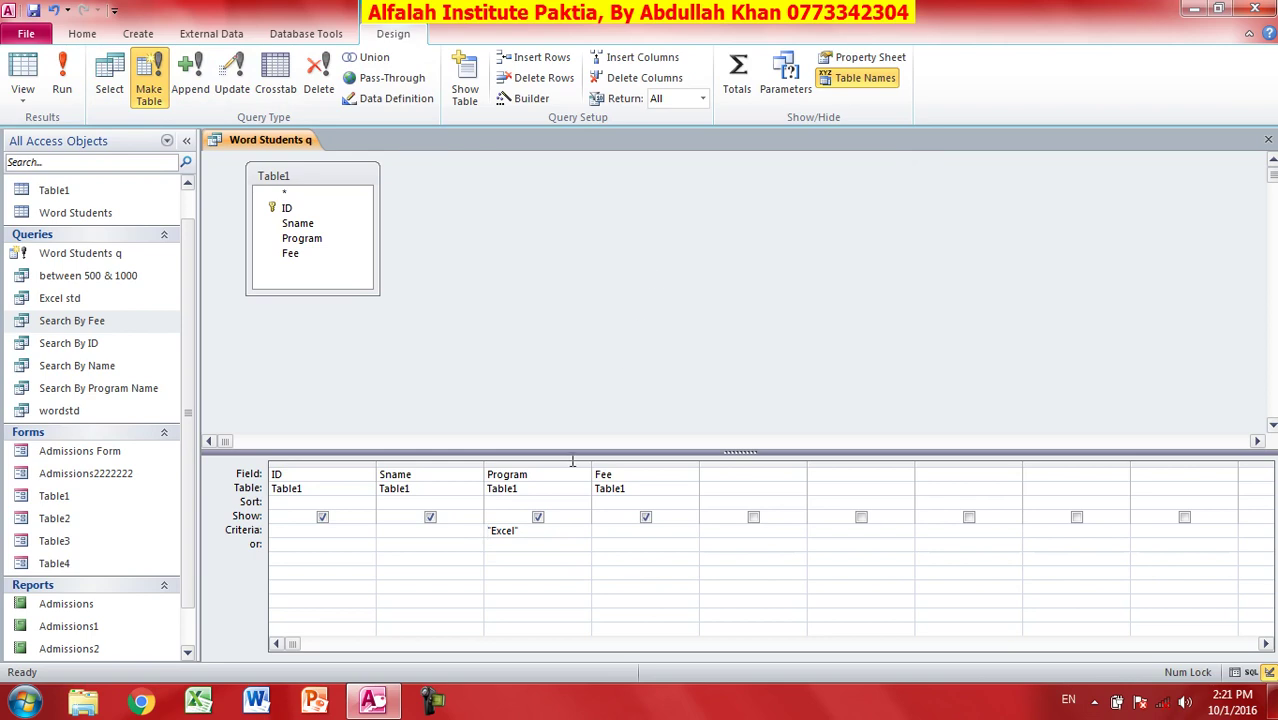
Save the modified query as a separate query named "Excel Students q" and close it.
{"action": "key", "text": "F12"}
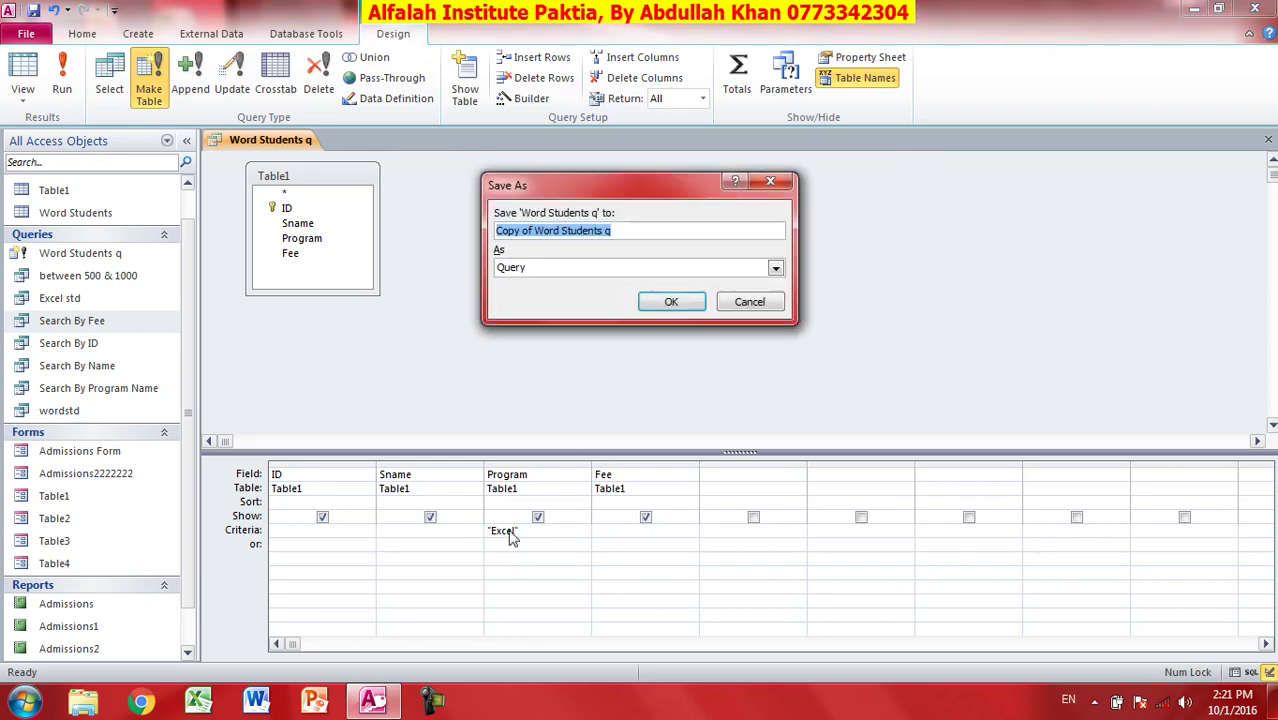
{"action": "type", "text": "E"}
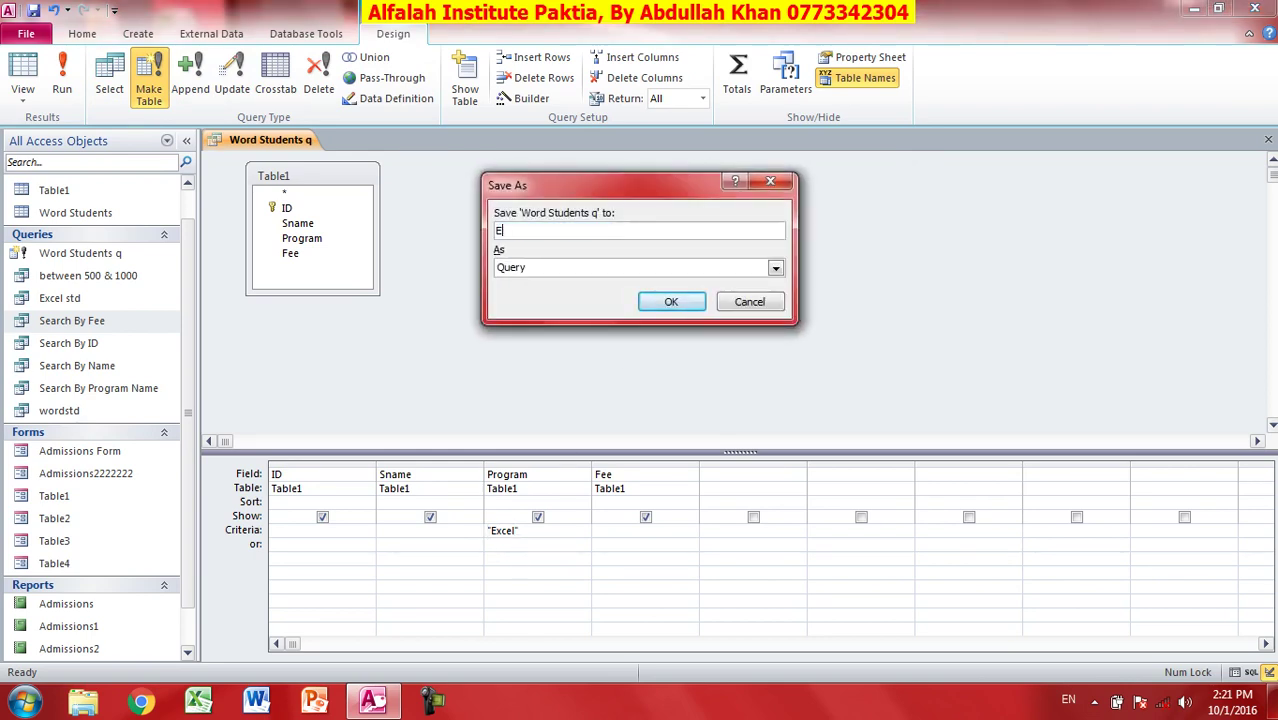
{"action": "type", "text": "xxel Students q"}
{"action": "key", "text": "Return"}
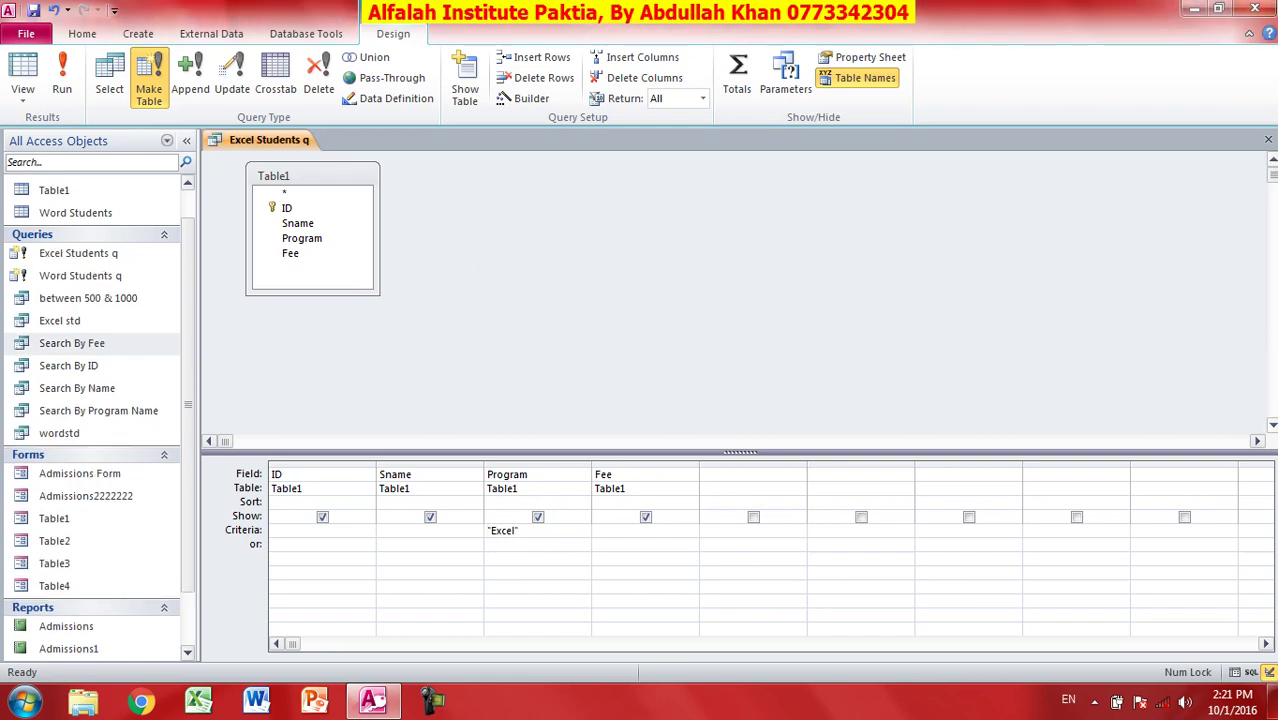
{"action": "left_click", "coordinate": [1268, 139]}
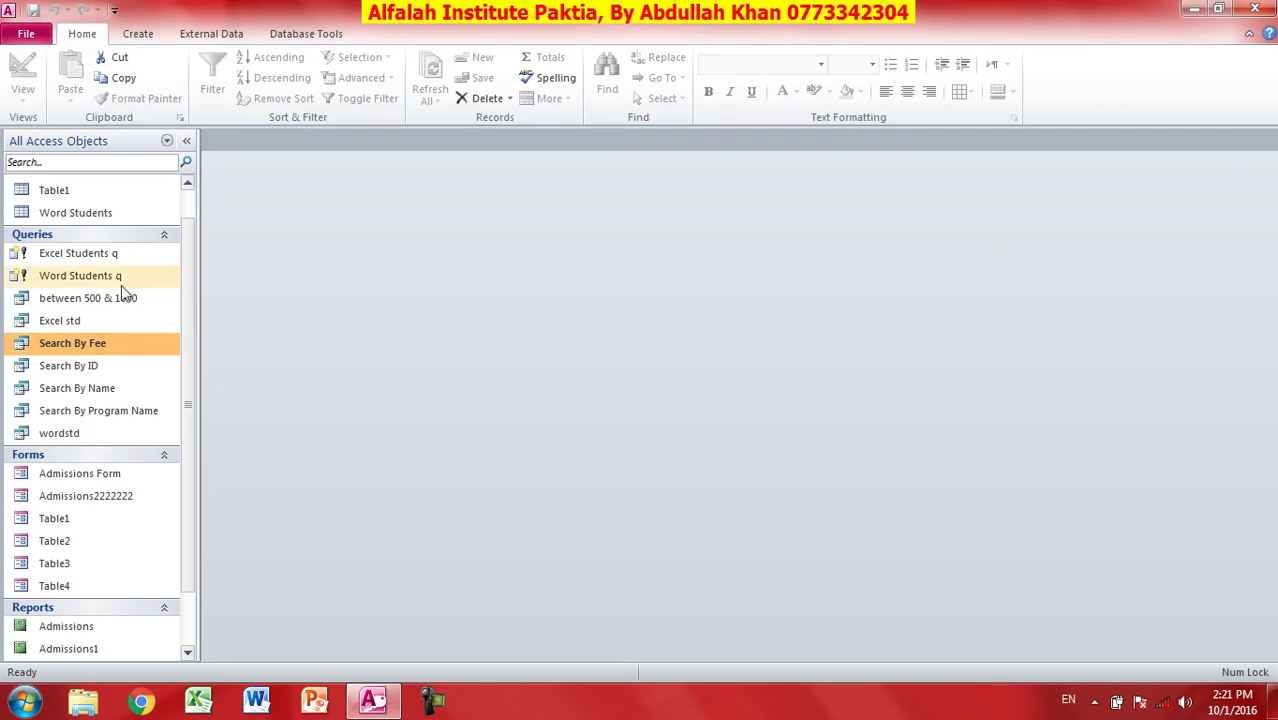
Run the Excel Students q query and accept creating the Excel Students table.
{"action": "left_click", "coordinate": [186, 257]}
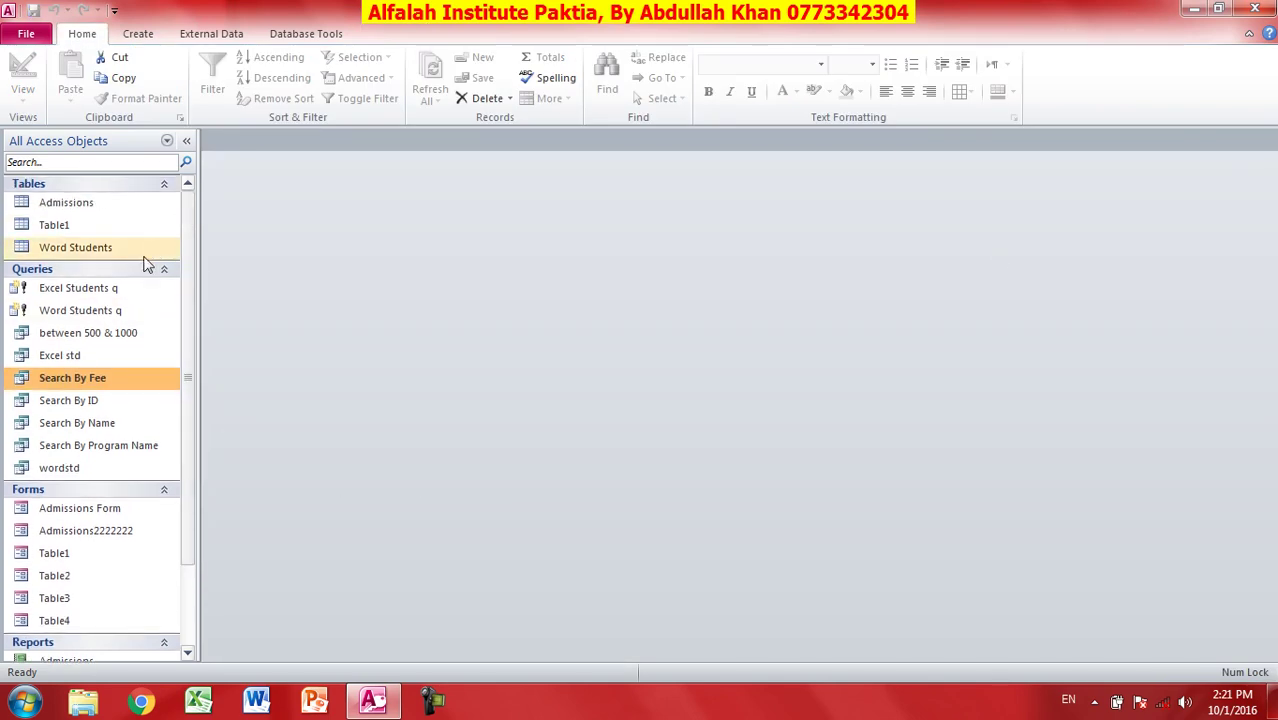
{"action": "left_click", "coordinate": [107, 250]}
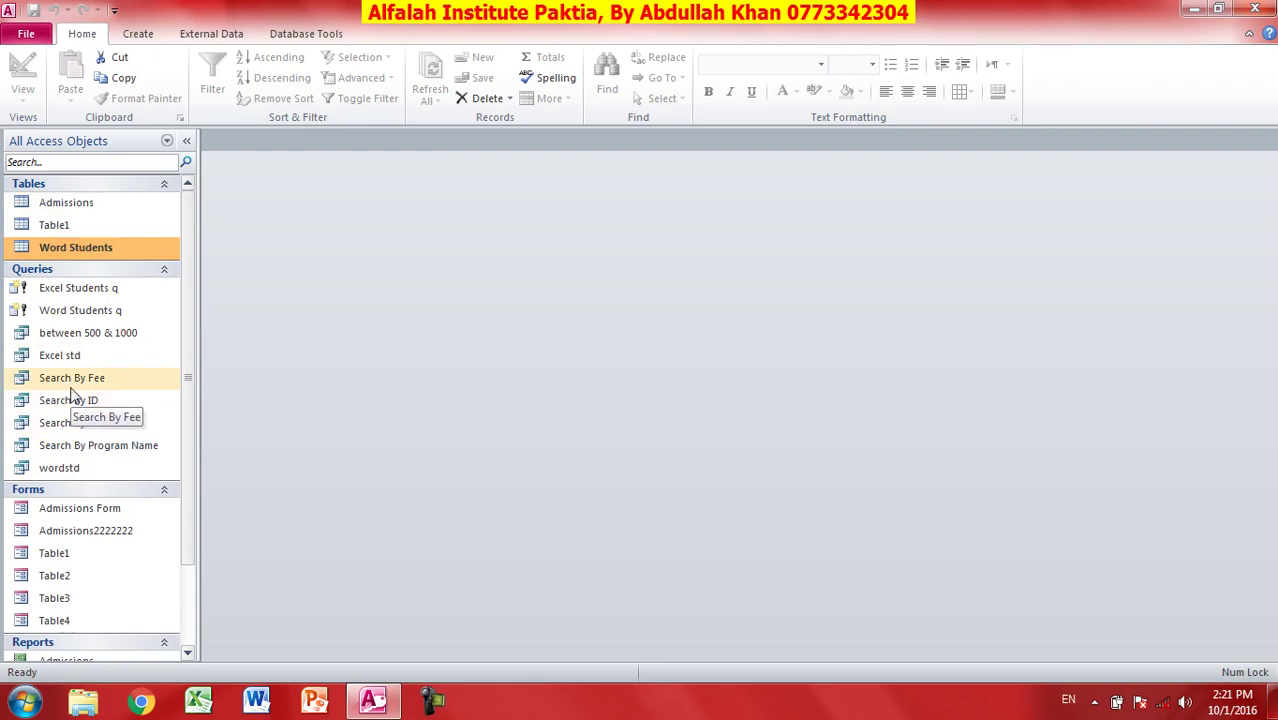
{"action": "double_click", "coordinate": [80, 289]}
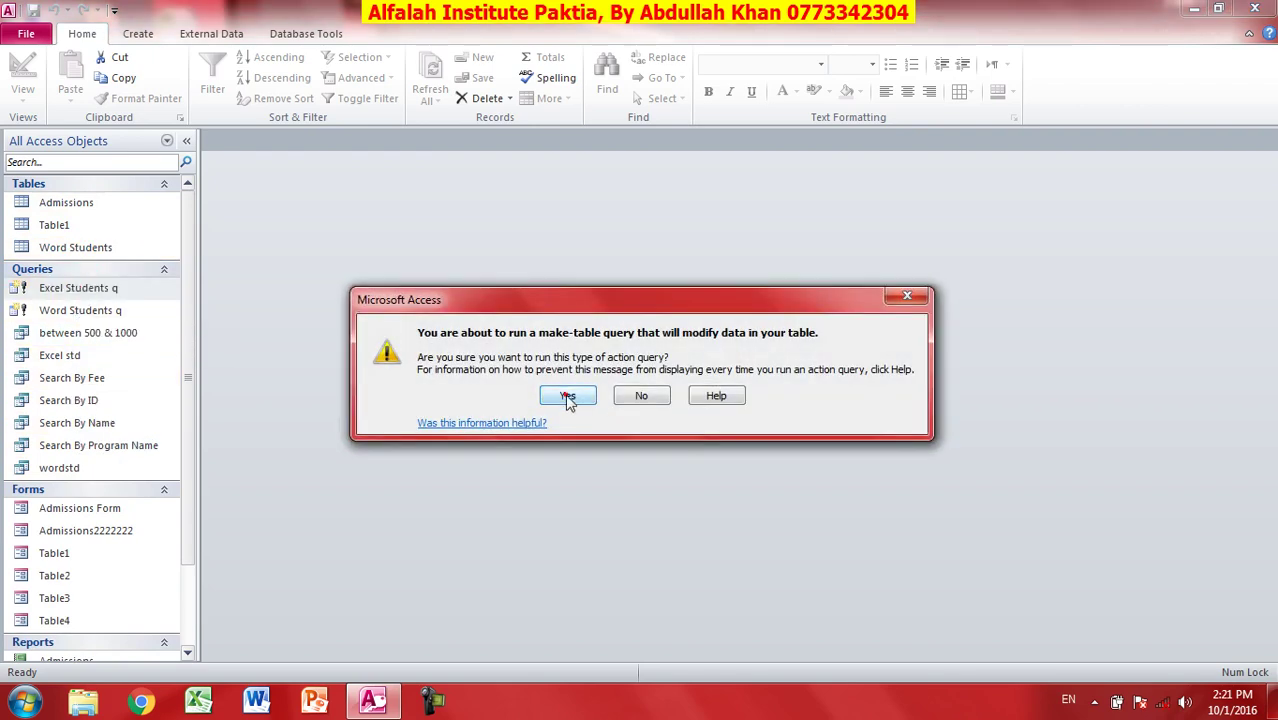
{"action": "left_click", "coordinate": [567, 399]}
{"action": "left_click", "coordinate": [607, 408]}
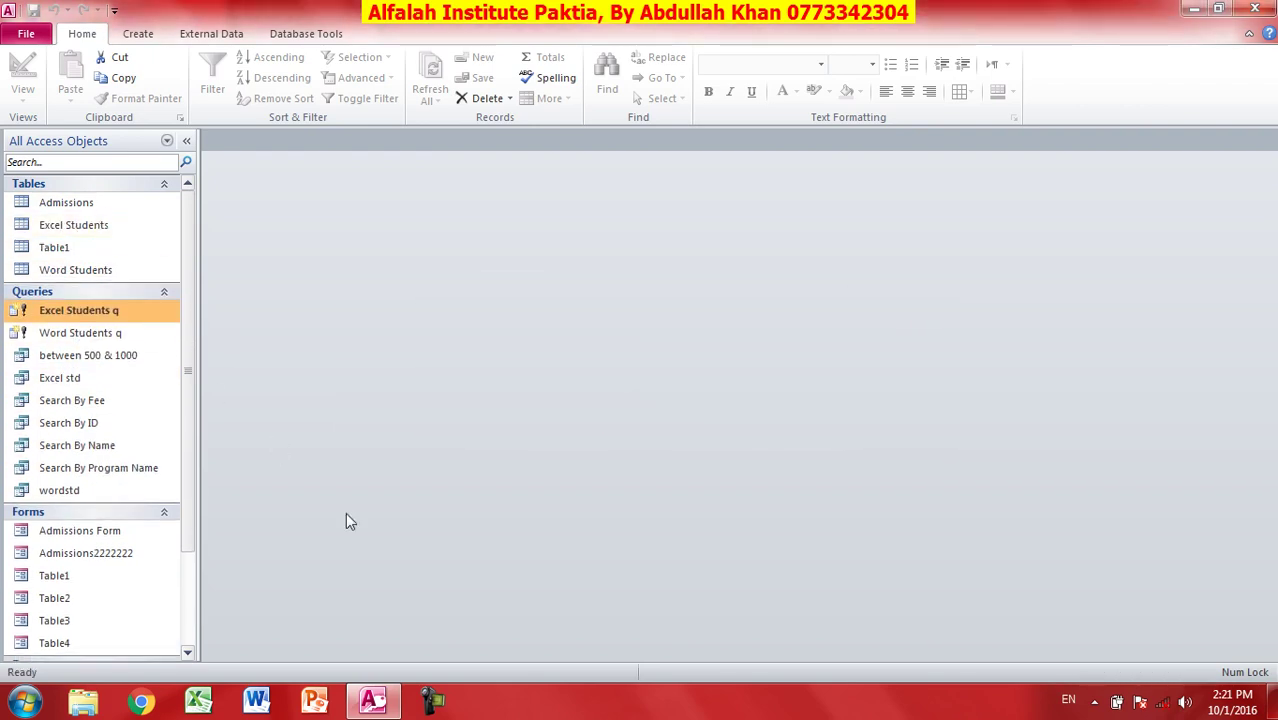
Review the records of the Excel Students, Word Students and Admissions tables, closing each one.
{"action": "double_click", "coordinate": [74, 225]}
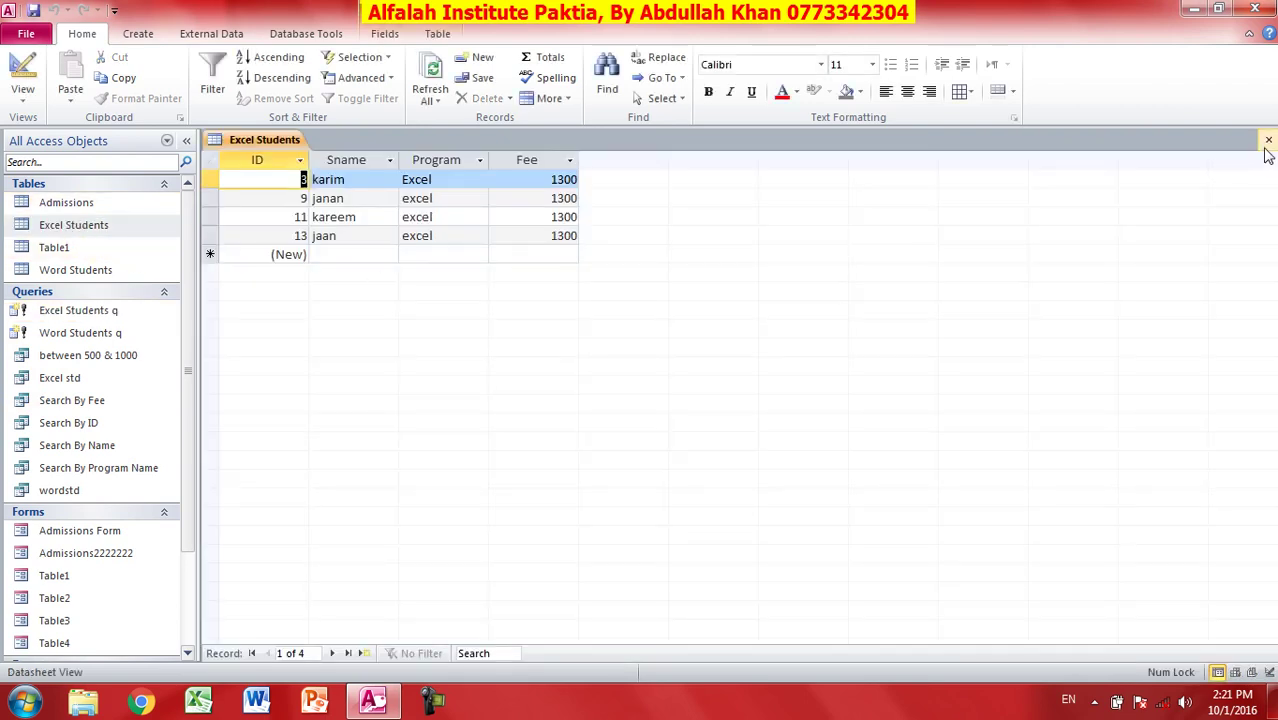
{"action": "left_click", "coordinate": [1268, 140]}
{"action": "double_click", "coordinate": [88, 269]}
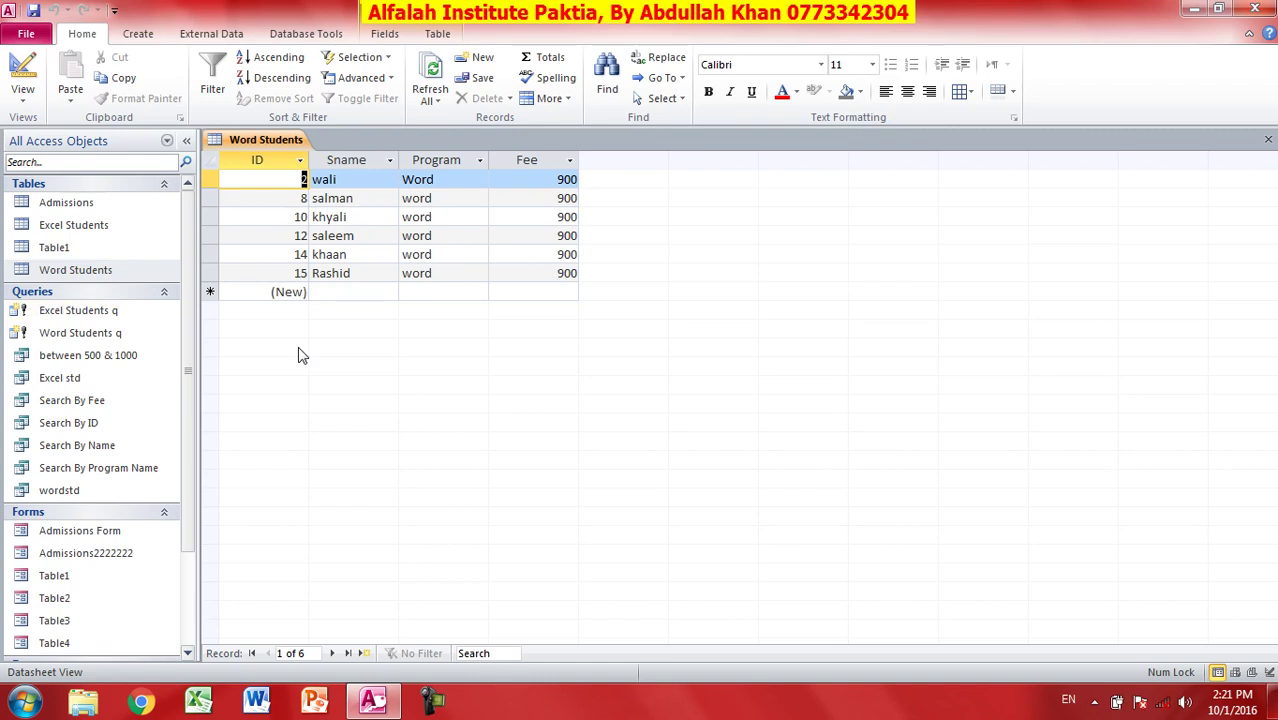
{"action": "left_click", "coordinate": [1268, 142]}
{"action": "double_click", "coordinate": [160, 202]}
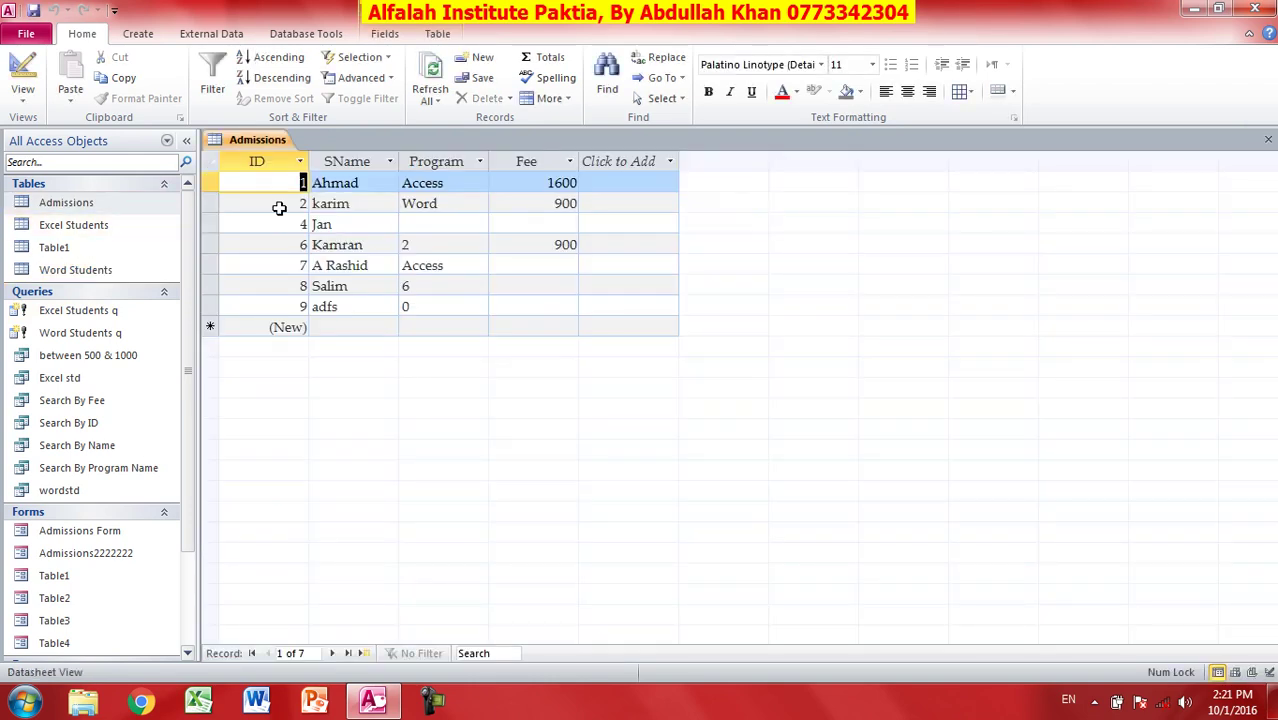
{"action": "left_click", "coordinate": [1268, 140]}
Add a record to Table1 with a student's name, the program "Word" and a fee of 900, and close the table.
{"action": "left_click", "coordinate": [66, 250]}
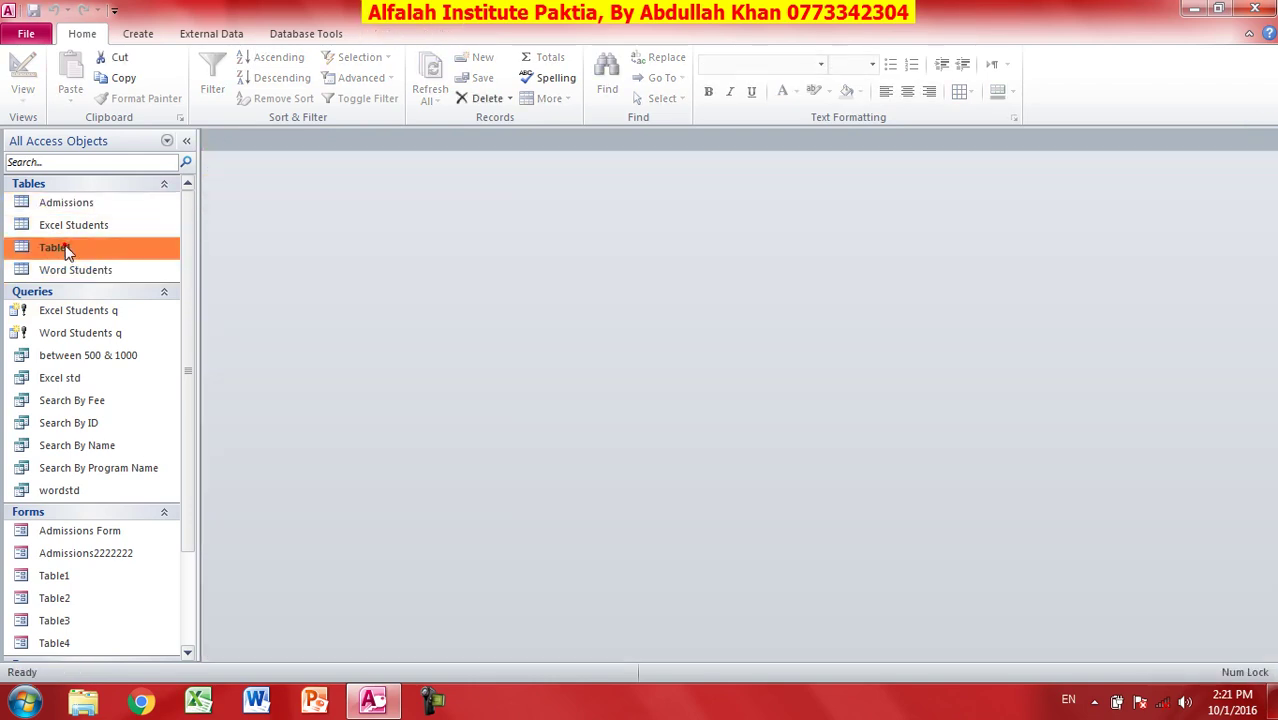
{"action": "double_click", "coordinate": [60, 248]}
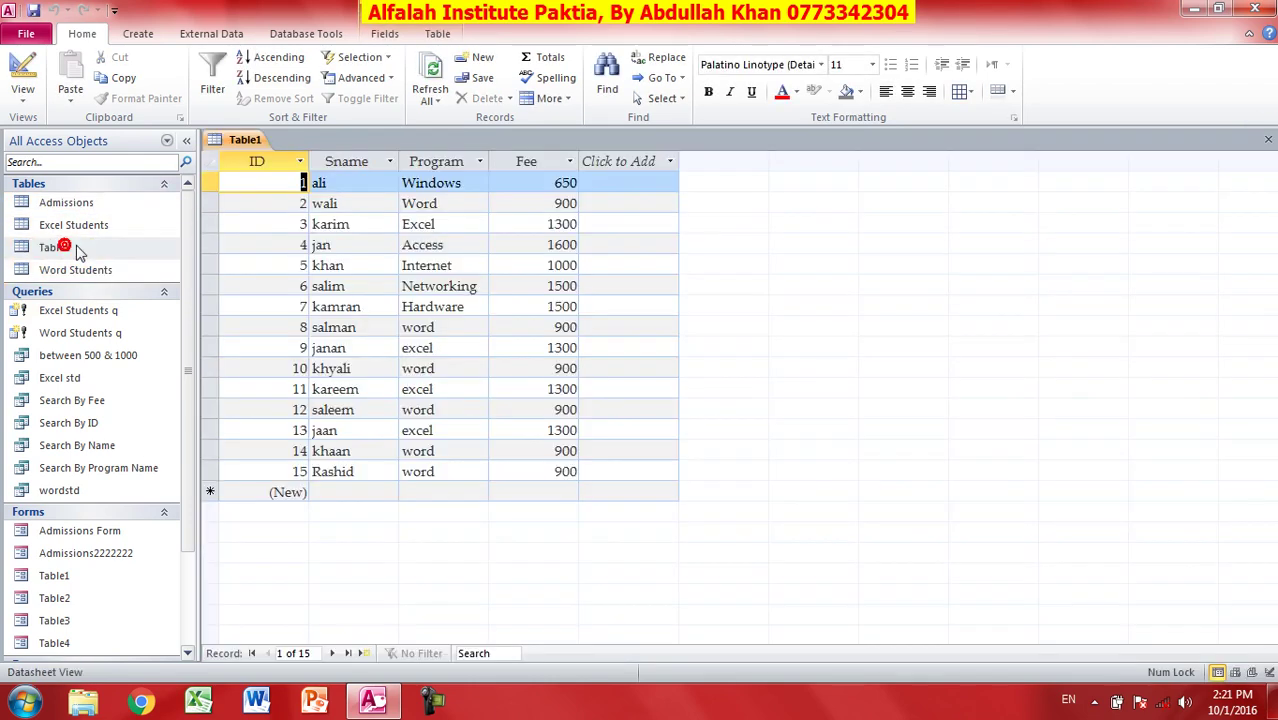
{"action": "left_click", "coordinate": [378, 491]}
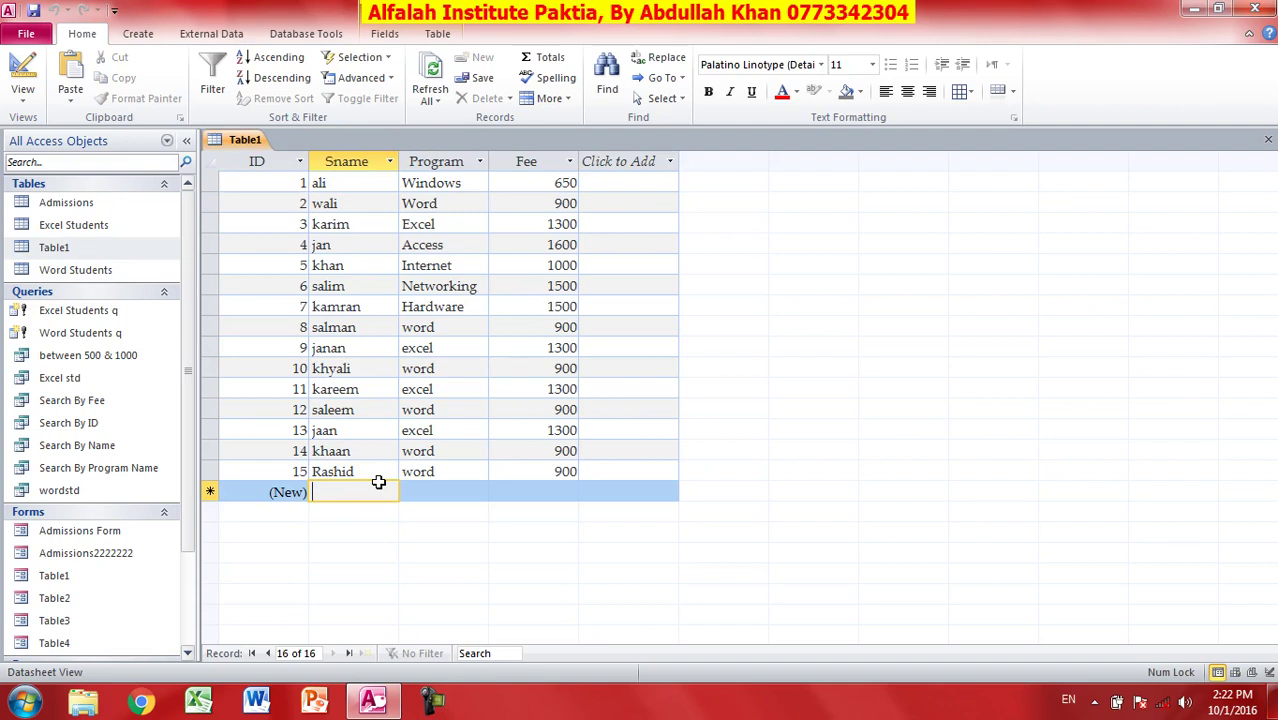
{"action": "type", "text": "Ahmad"}
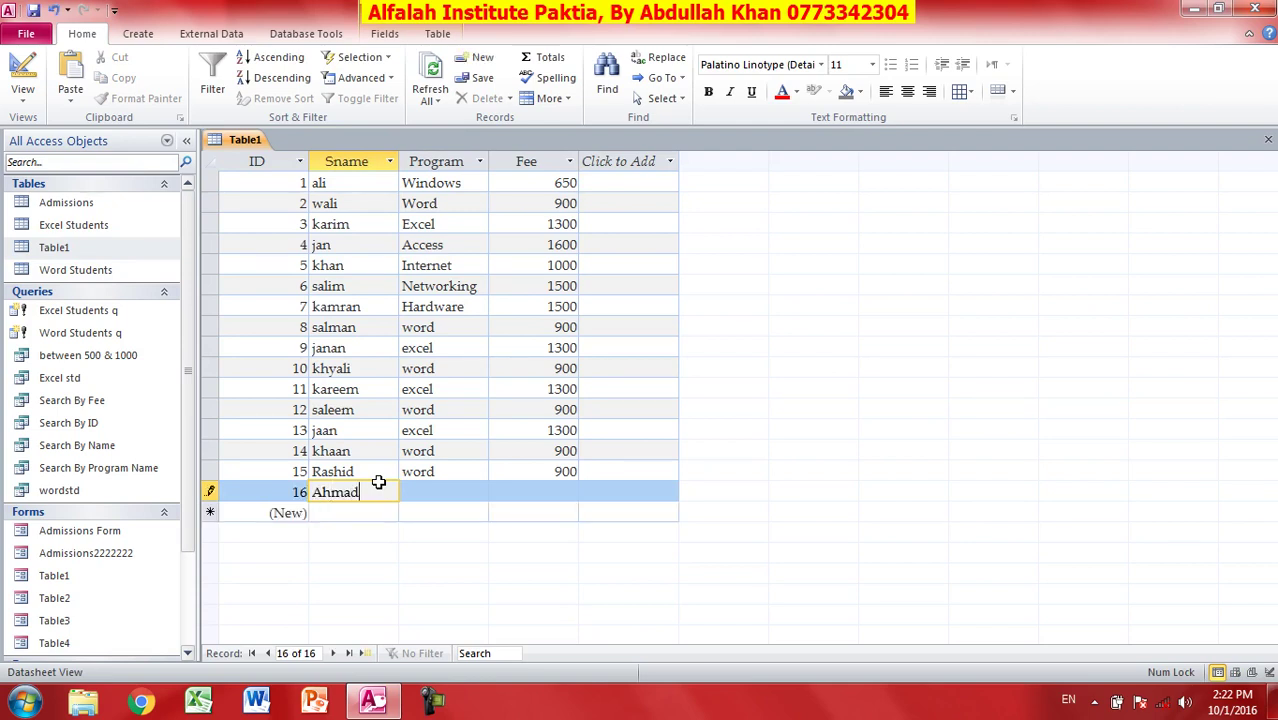
{"action": "key", "text": "Tab"}
{"action": "type", "text": "Wor"}
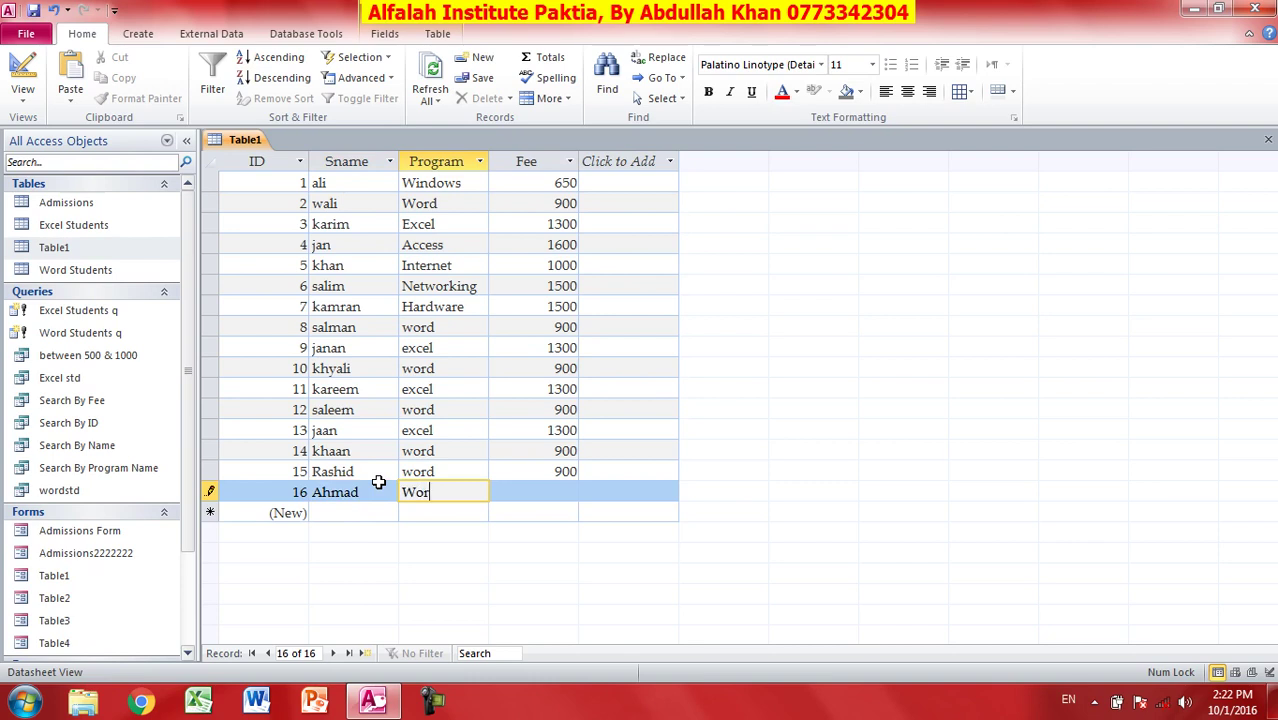
{"action": "type", "text": "d"}
{"action": "key", "text": "Tab"}
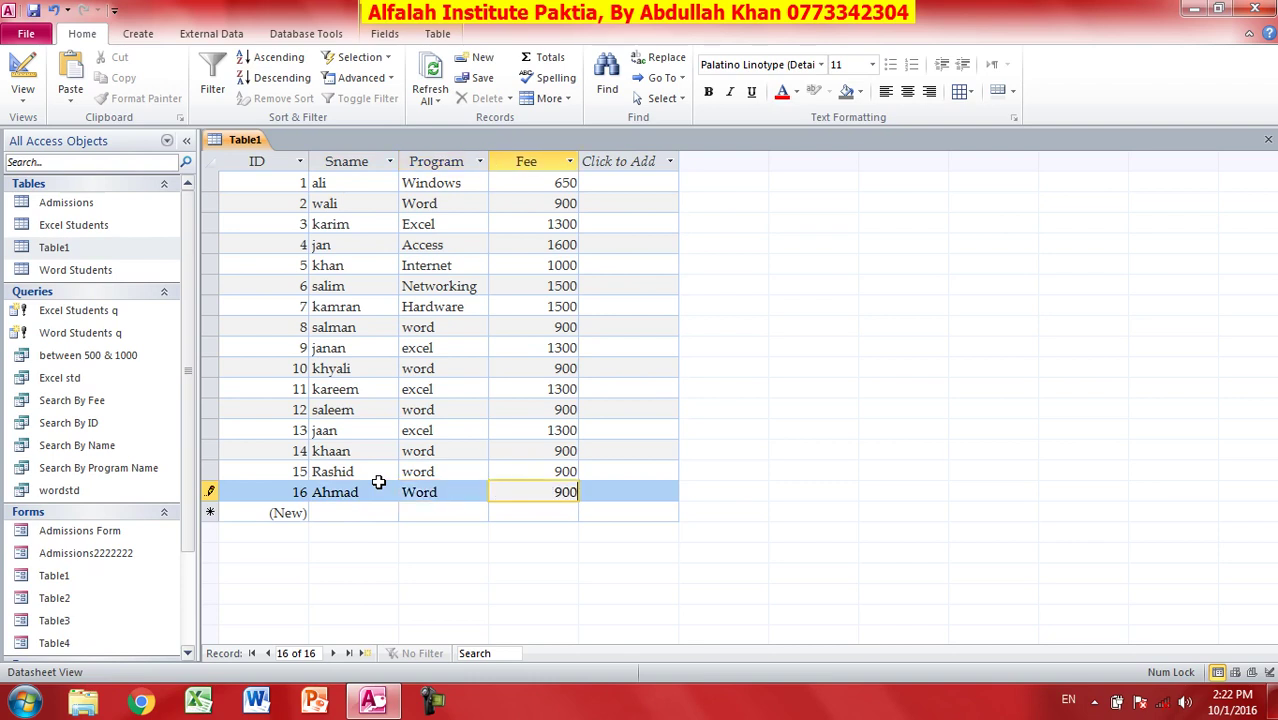
{"action": "left_click", "coordinate": [1270, 135]}
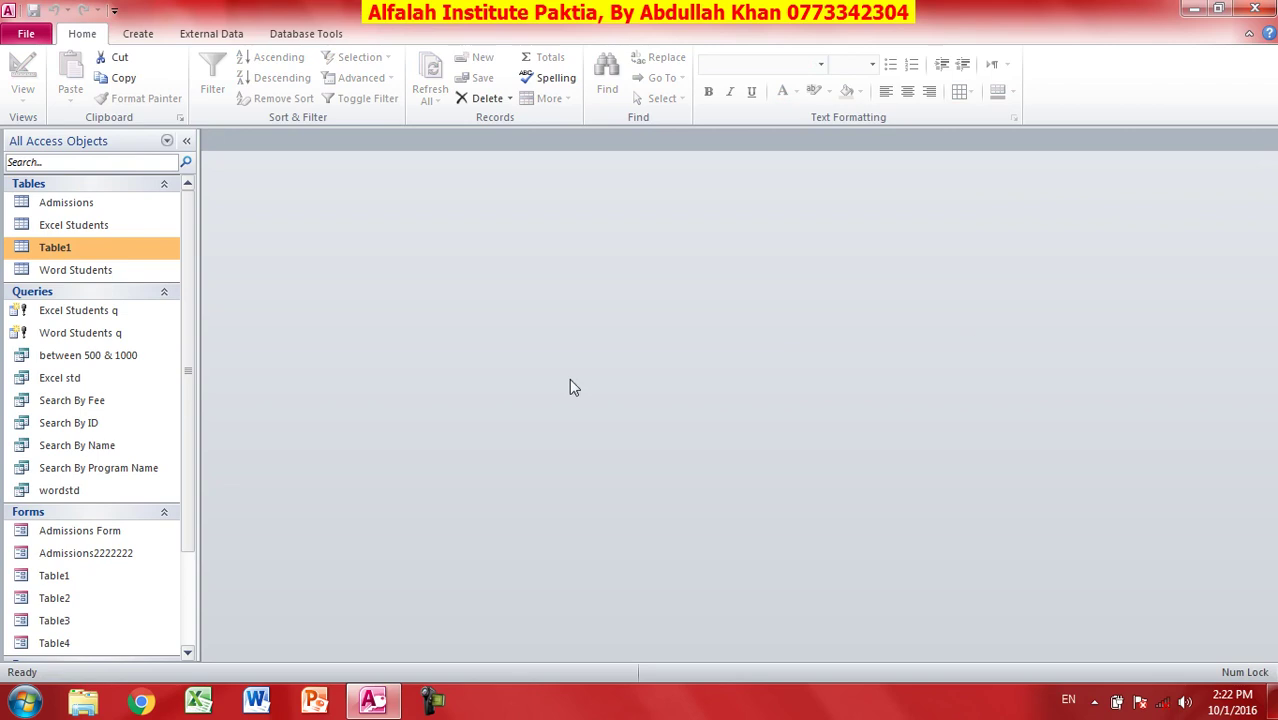
Check the Word Students table for the new record, refreshing its data, and close it.
{"action": "double_click", "coordinate": [74, 271]}
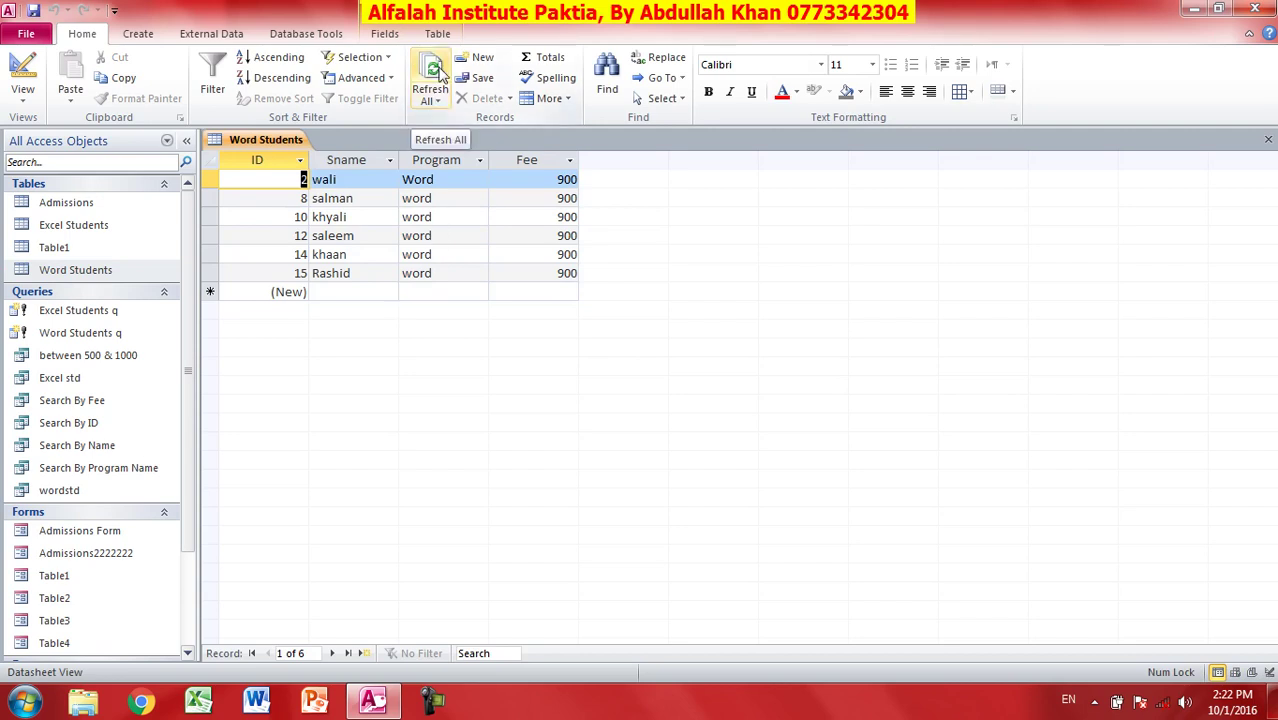
{"action": "left_click", "coordinate": [440, 75]}
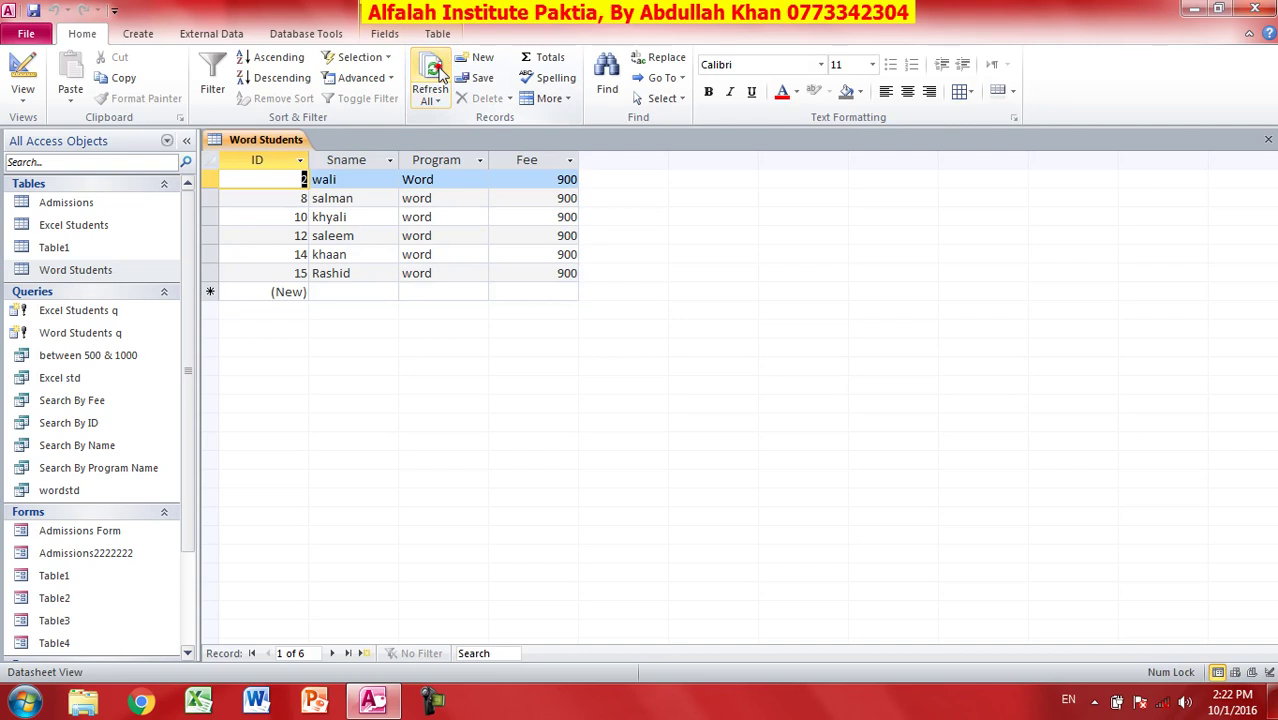
{"action": "left_click", "coordinate": [440, 75]}
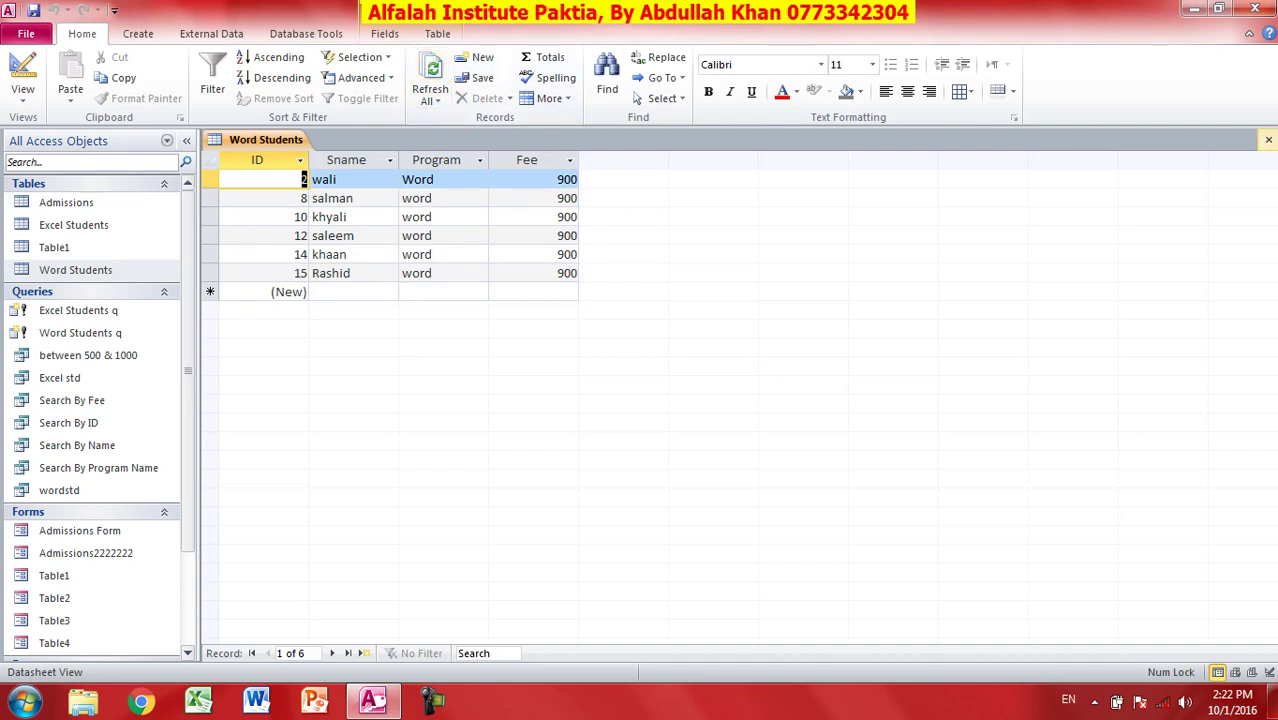
{"action": "left_click", "coordinate": [1268, 139]}
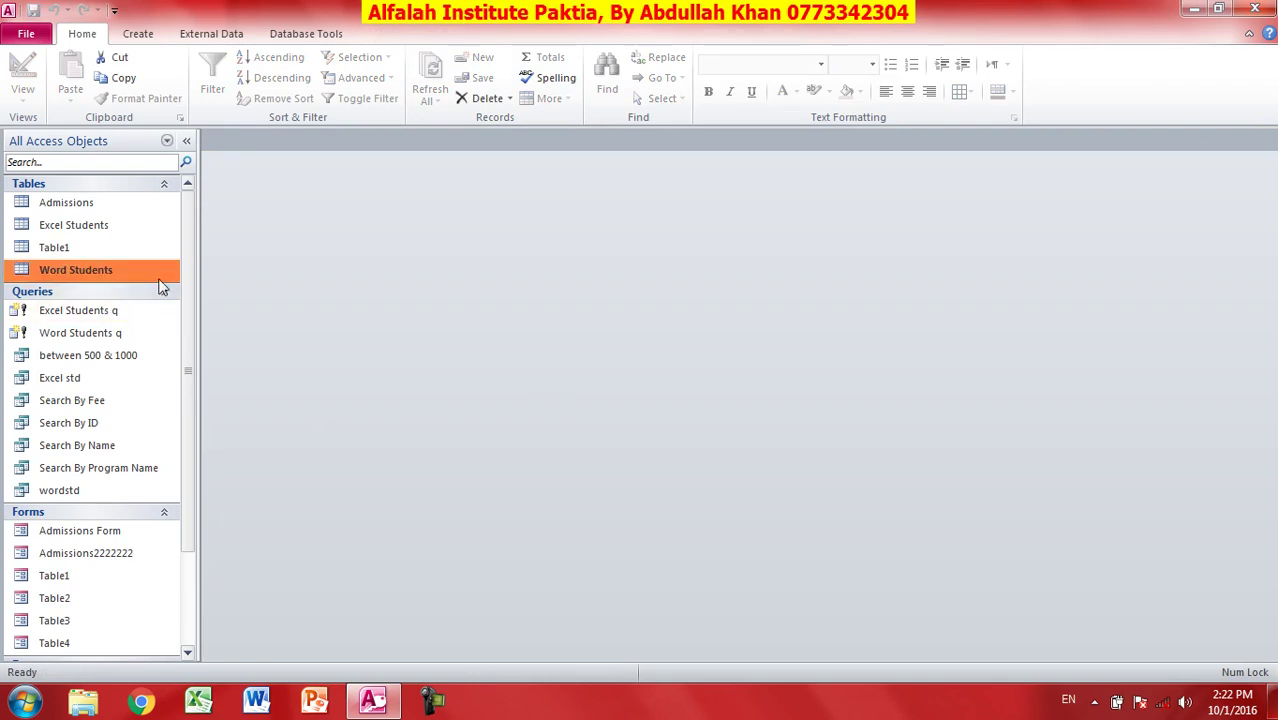
Run the Word Students q query again to rebuild the Word Students table, and check the table's records.
{"action": "double_click", "coordinate": [77, 343]}
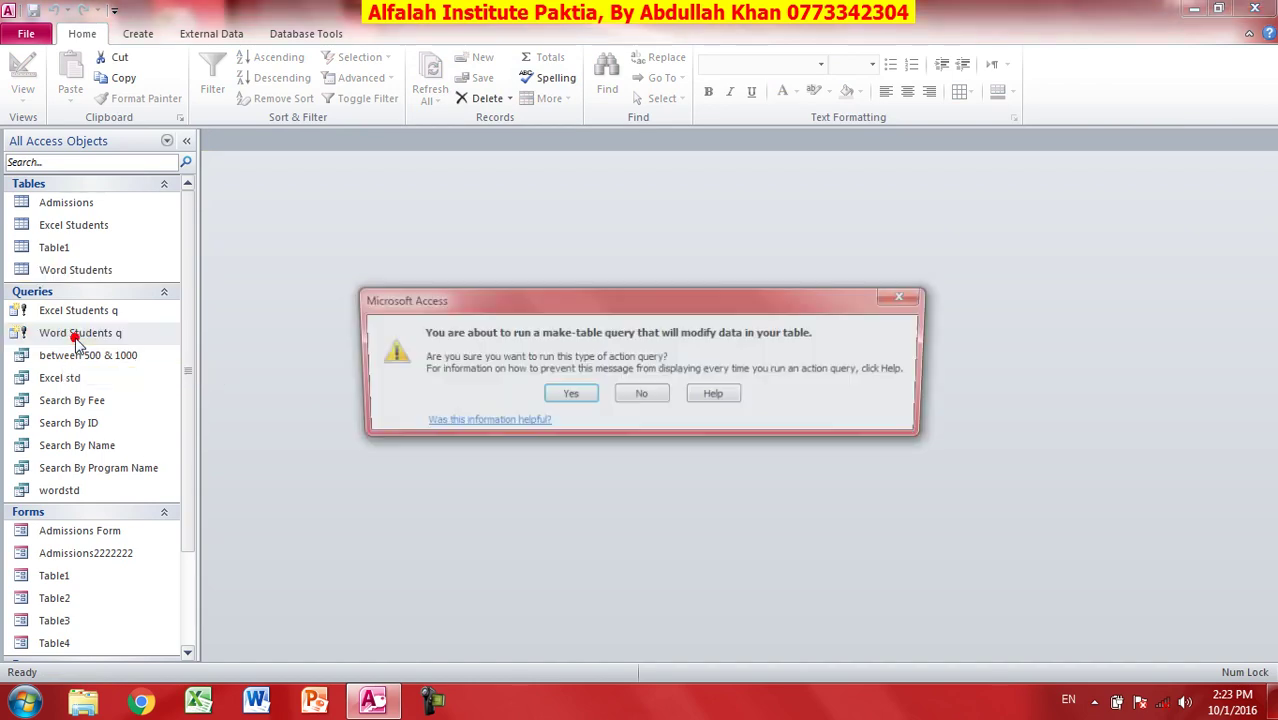
{"action": "left_click", "coordinate": [571, 396]}
{"action": "left_click", "coordinate": [608, 410]}
{"action": "left_click", "coordinate": [613, 409]}
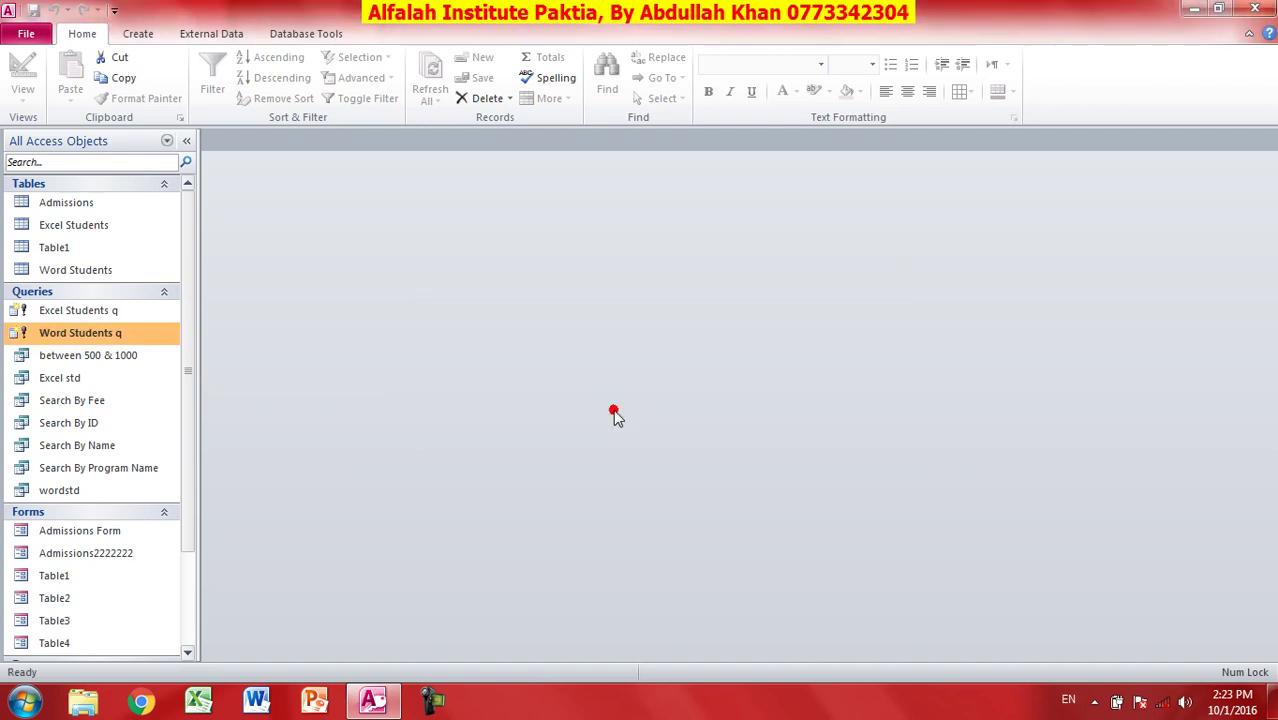
{"action": "double_click", "coordinate": [116, 272]}
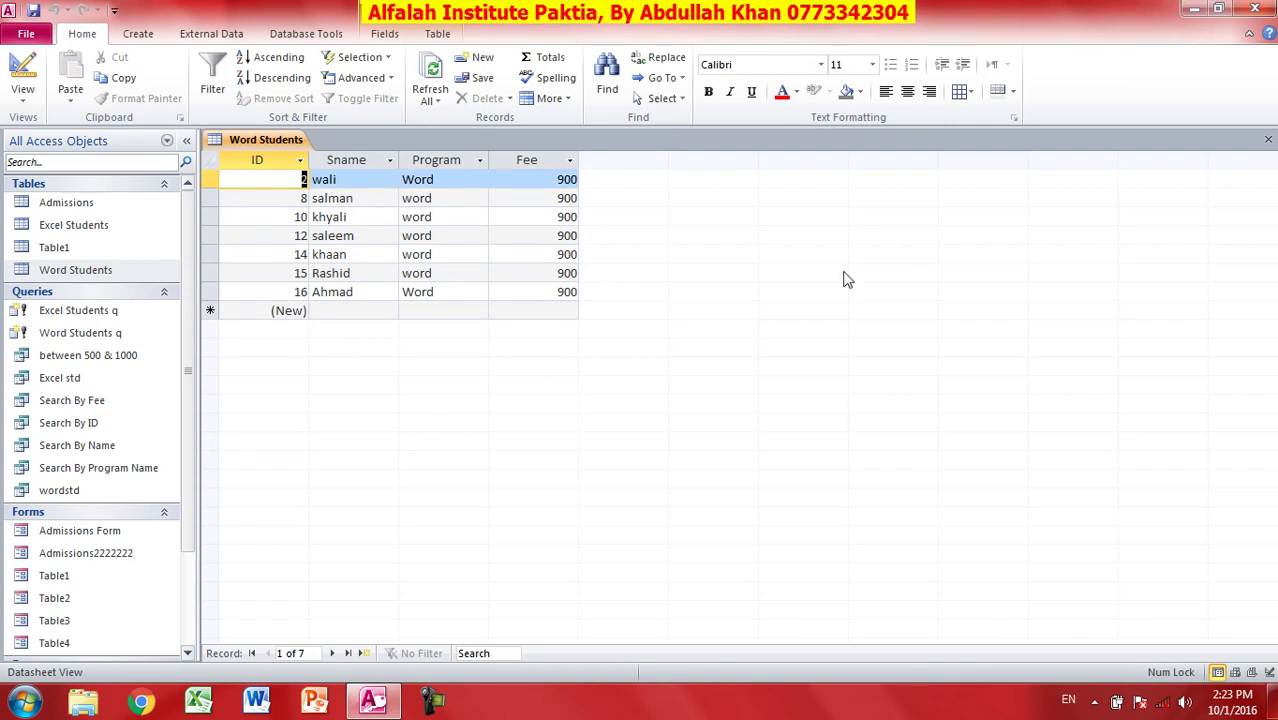
{"action": "left_click", "coordinate": [1268, 139]}
{"action": "left_click", "coordinate": [138, 33]}
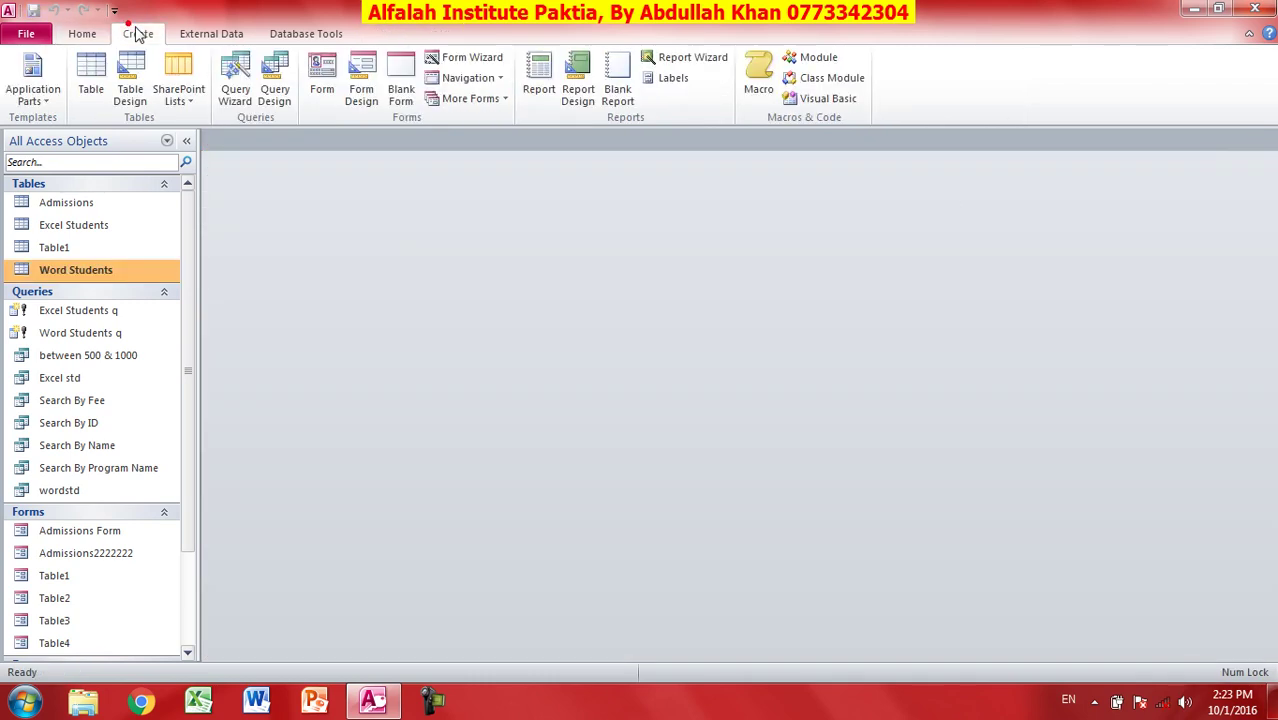
{"action": "left_click", "coordinate": [276, 90]}
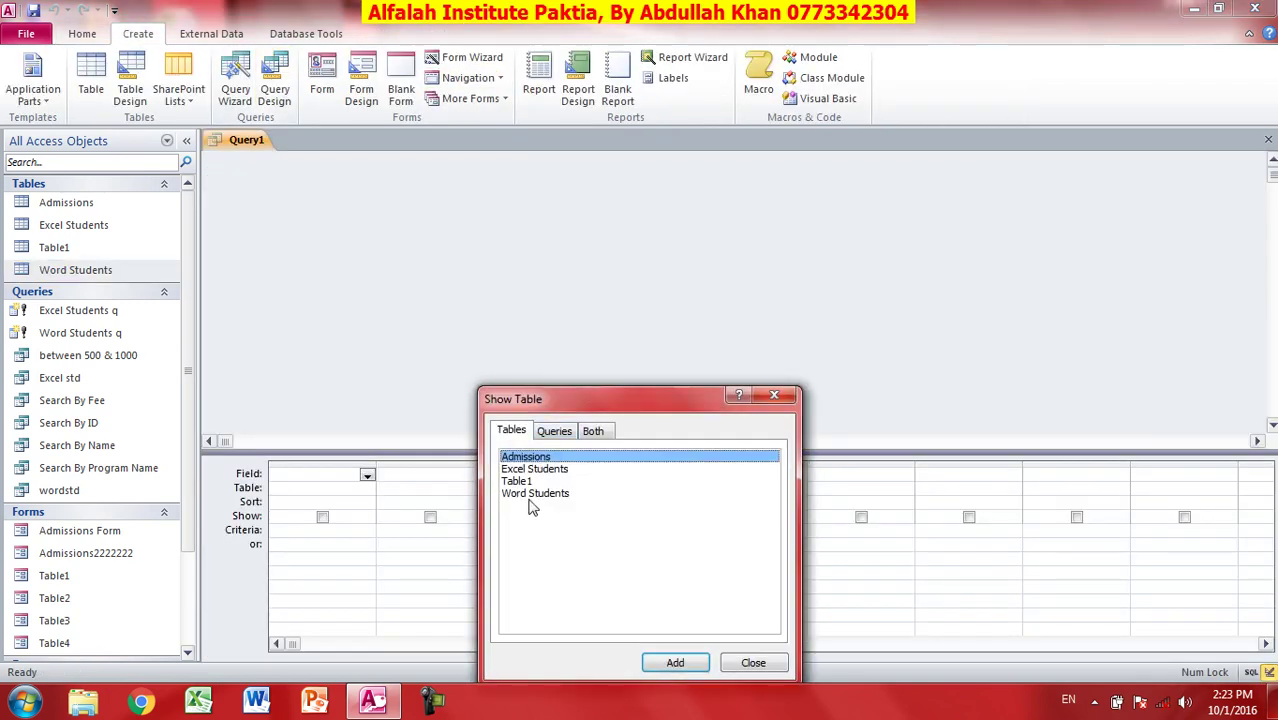
{"action": "double_click", "coordinate": [525, 481]}
{"action": "left_click", "coordinate": [753, 662]}
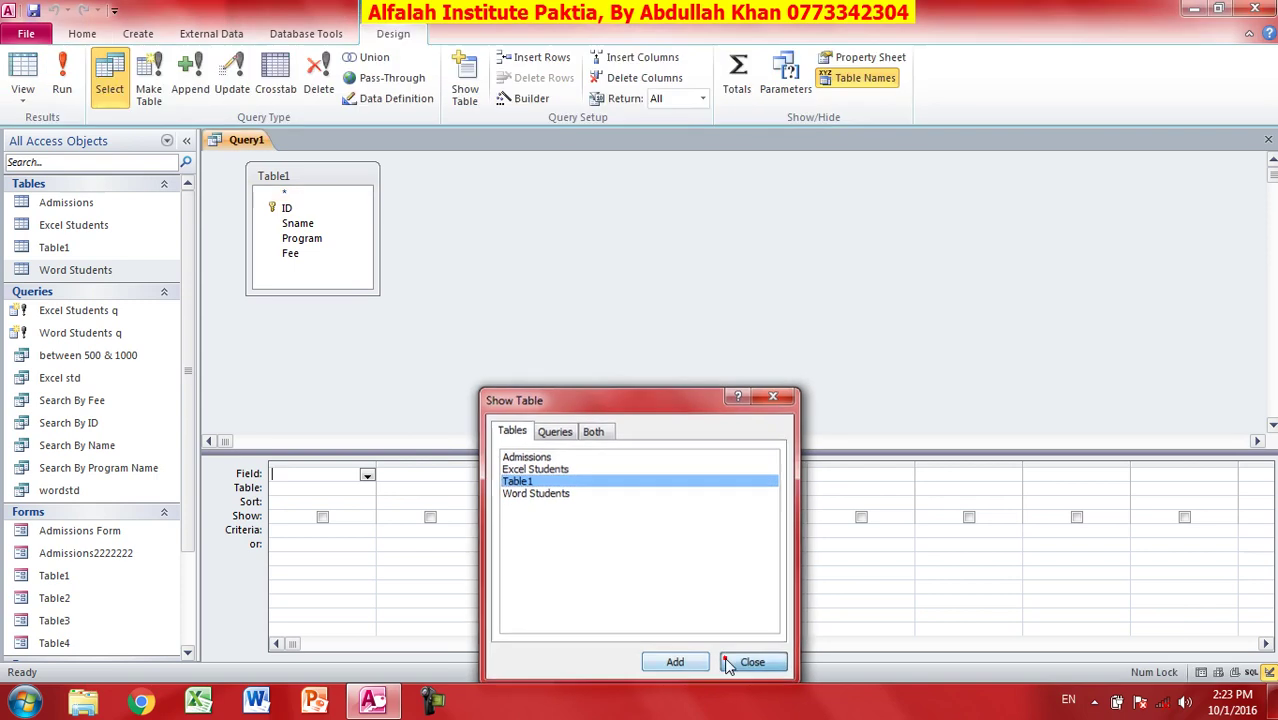
{"action": "double_click", "coordinate": [306, 179]}
{"action": "left_click_drag", "start_coordinate": [305, 207], "coordinate": [336, 476]}
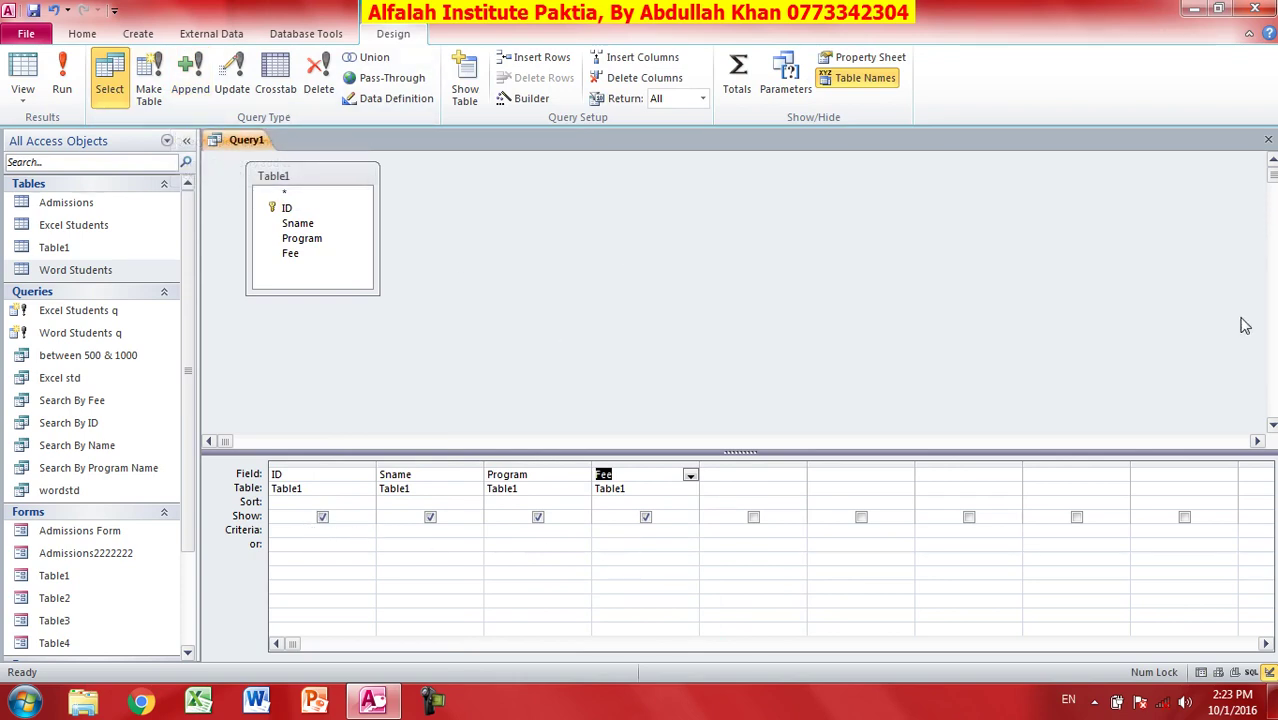
Exit Access without saving the open query design.
{"action": "left_click", "coordinate": [1254, 8]}
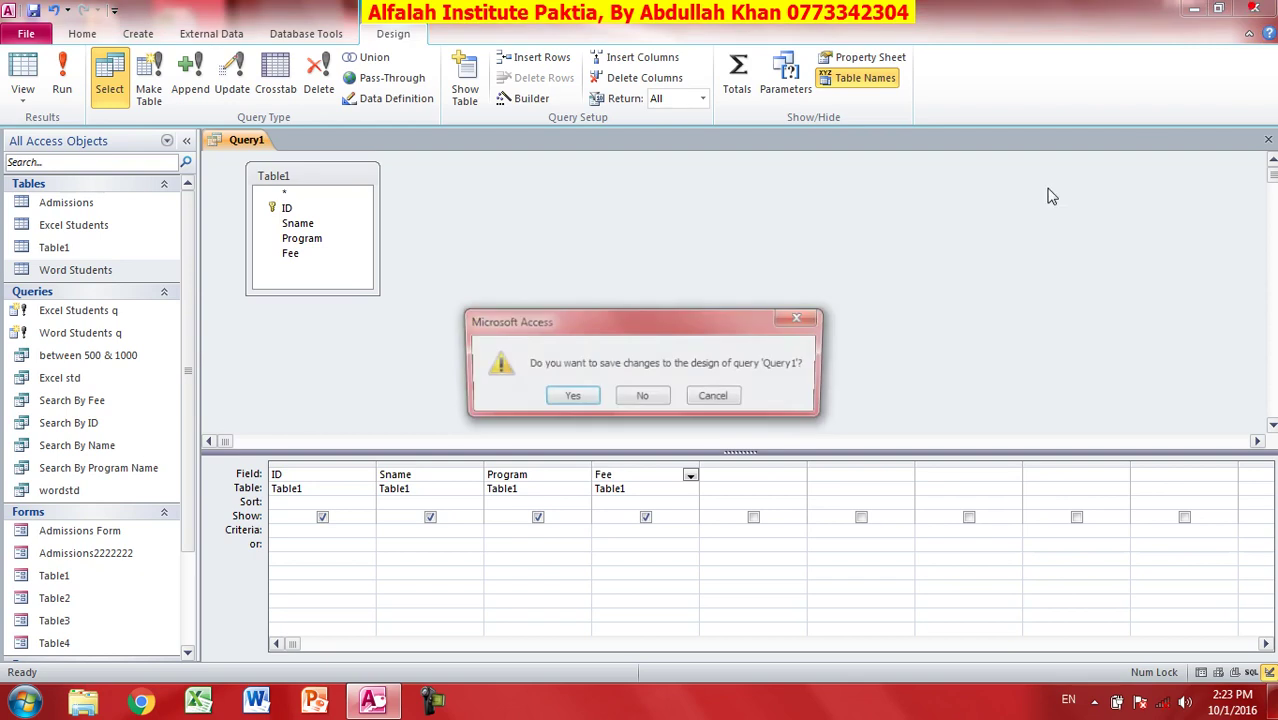
{"action": "left_click", "coordinate": [643, 399]}
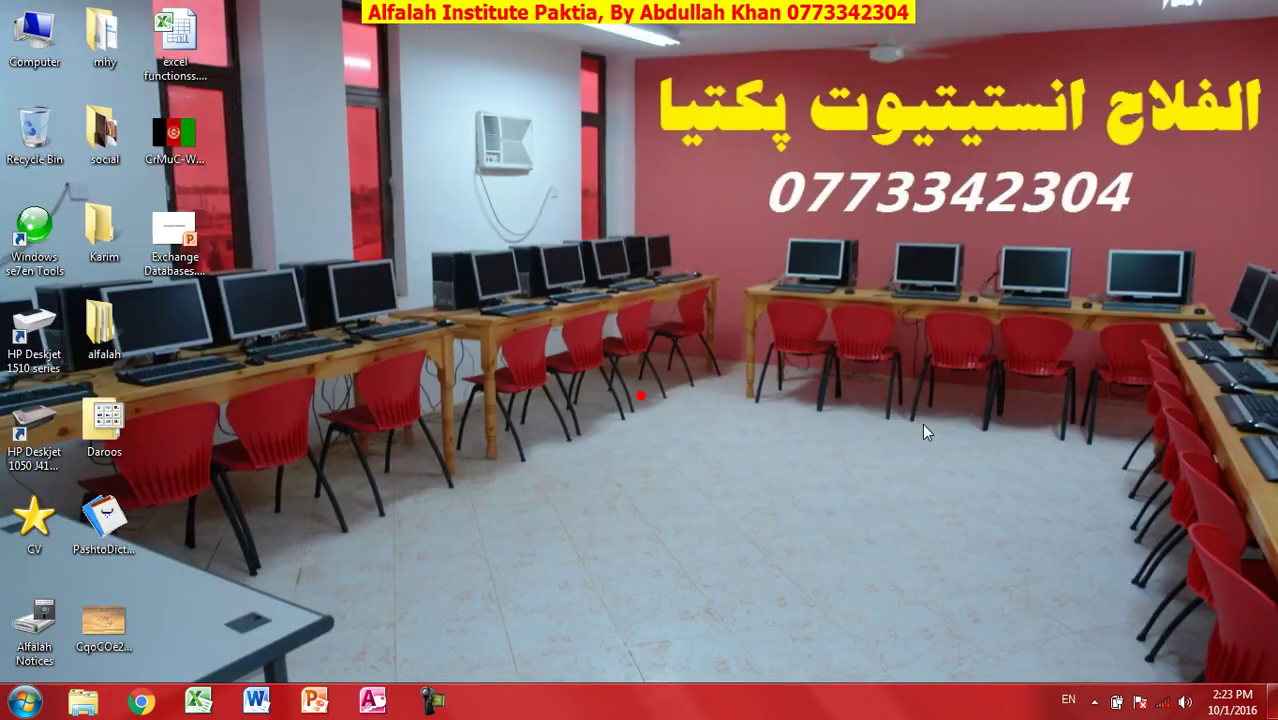